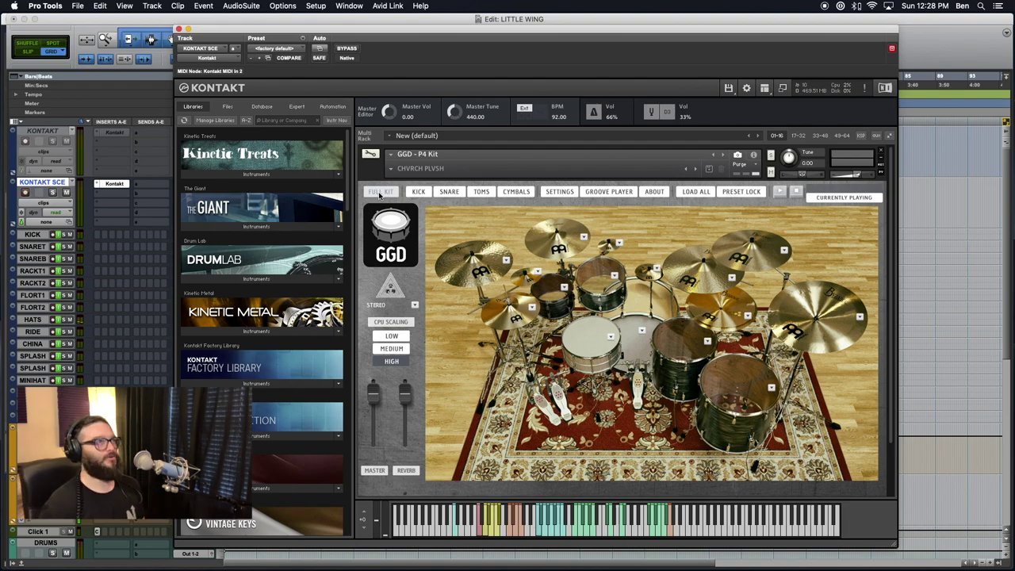
Show the full kit view and close the Kontakt plug-in window
left_click(380, 193)
left_click(179, 28)
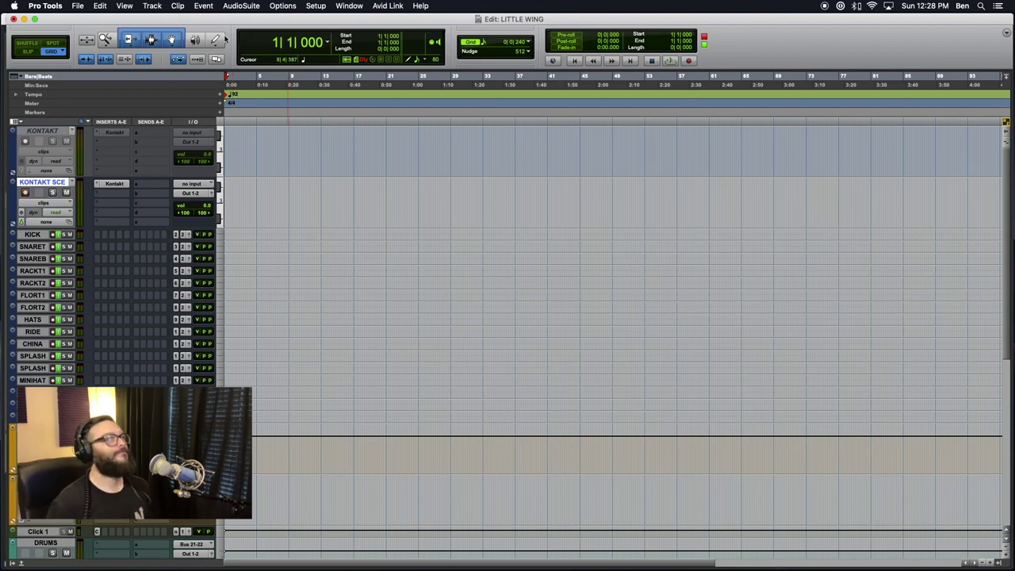
Try setting a manual session tempo in the Transport window with the Conductor track disabled
left_click(282, 5)
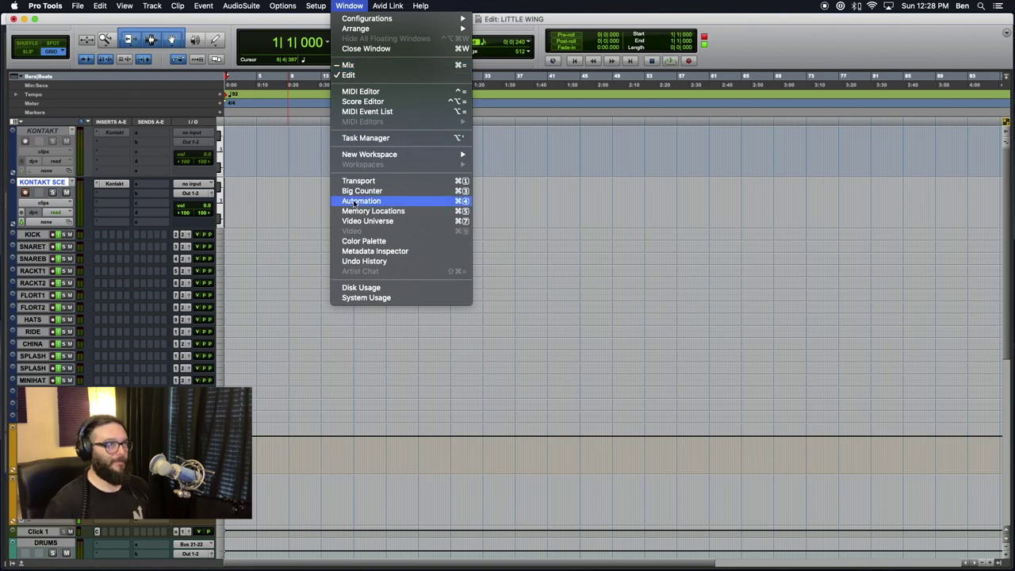
left_click(359, 181)
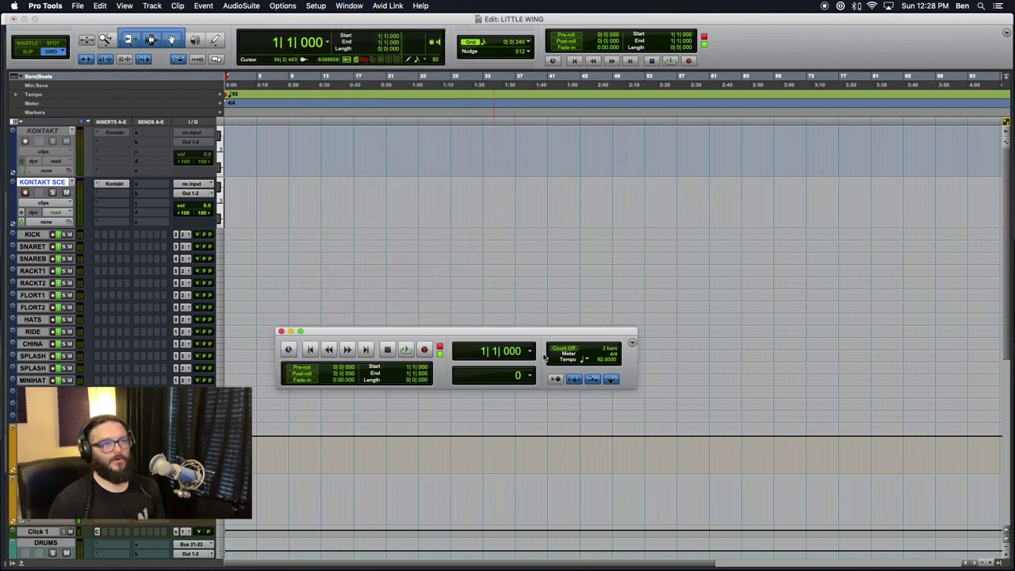
left_click(611, 379)
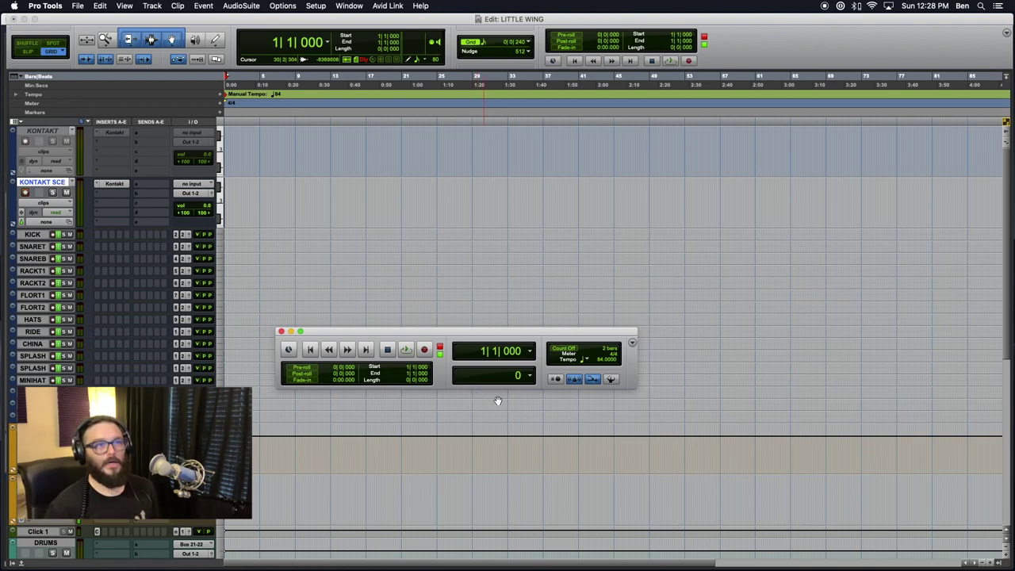
left_click(600, 359)
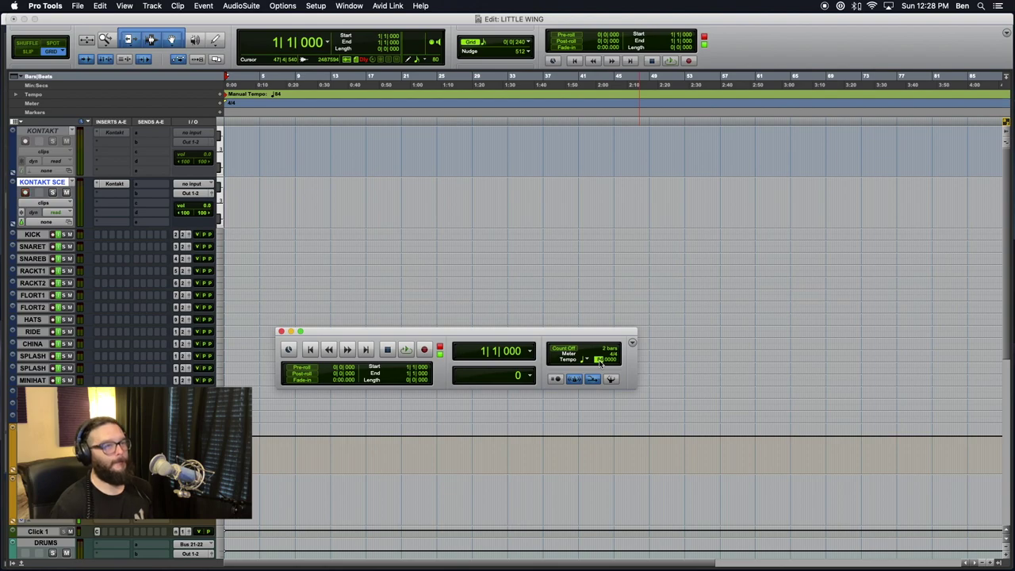
type("100")
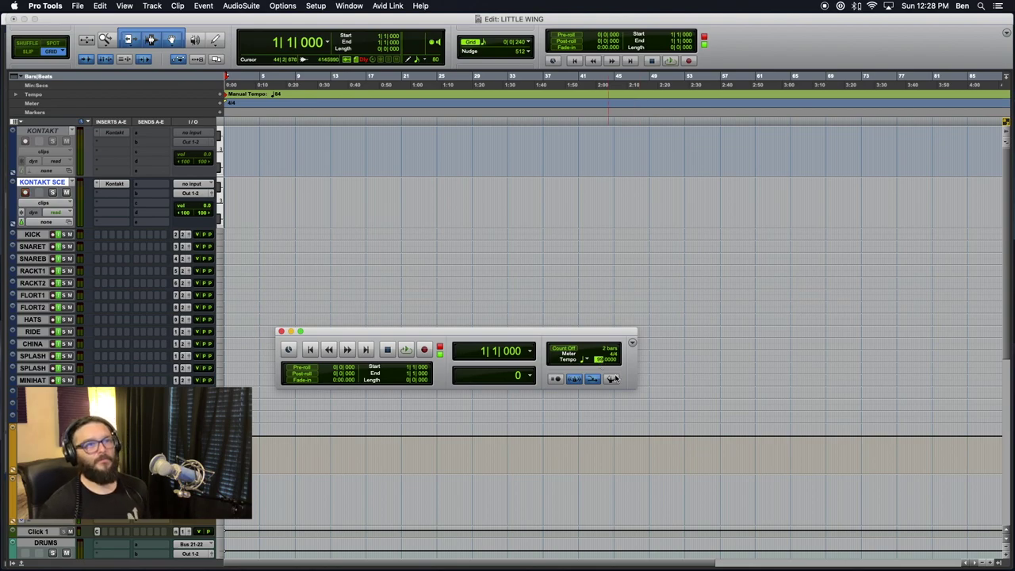
left_click(611, 379)
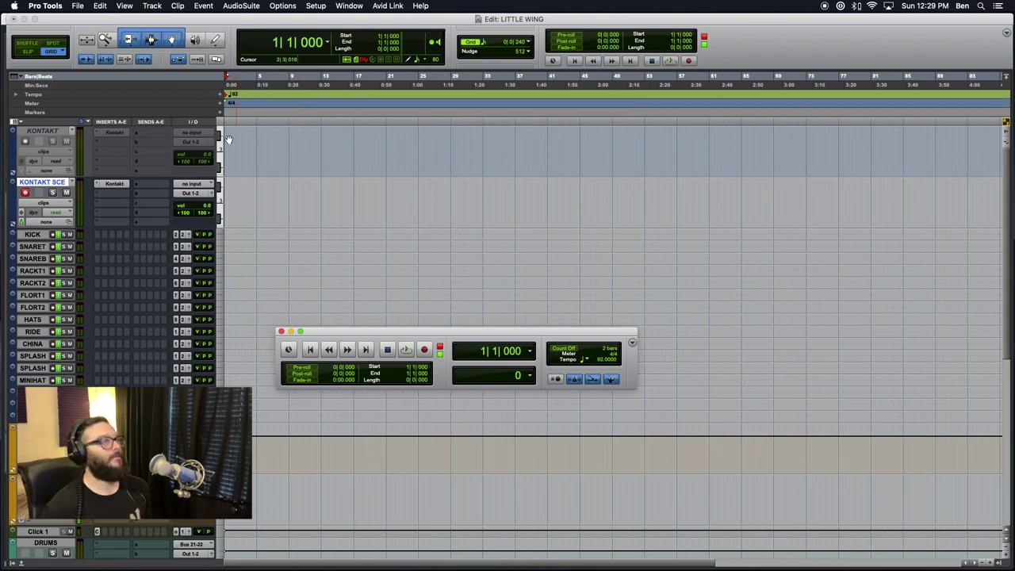
left_click(280, 331)
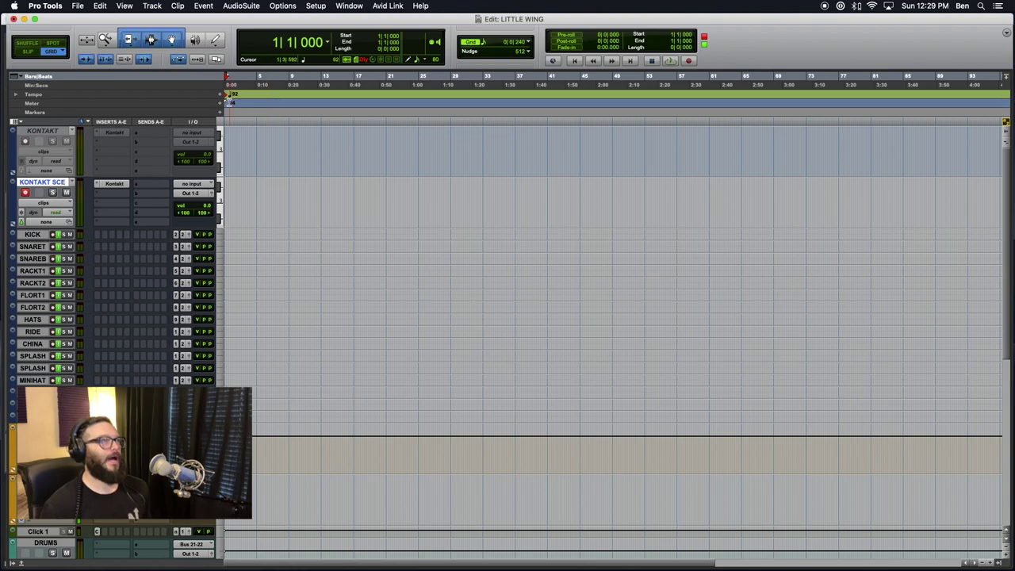
Set the session's starting tempo to 99 BPM and return the playhead to the session start
double_click(230, 94)
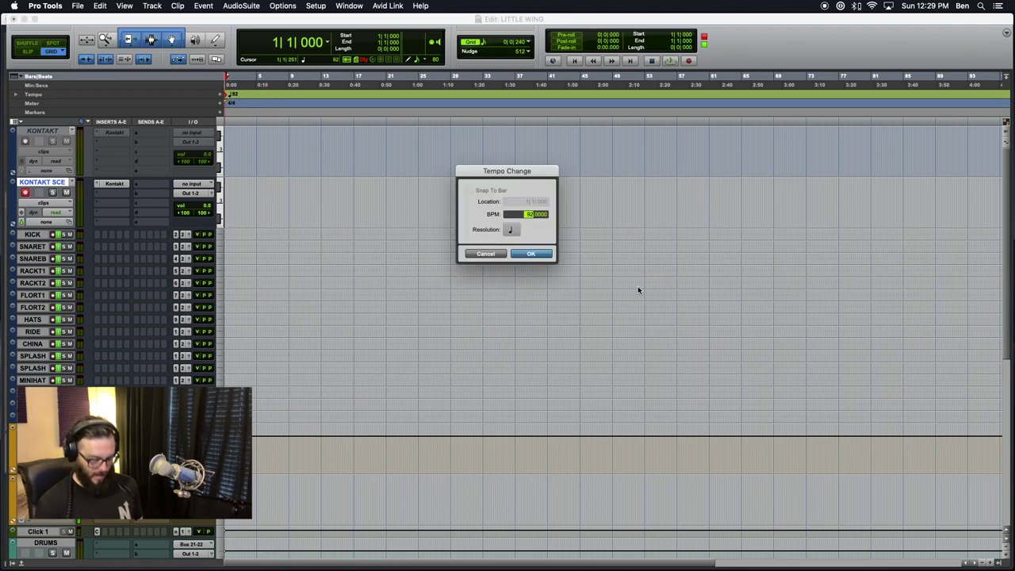
type("120")
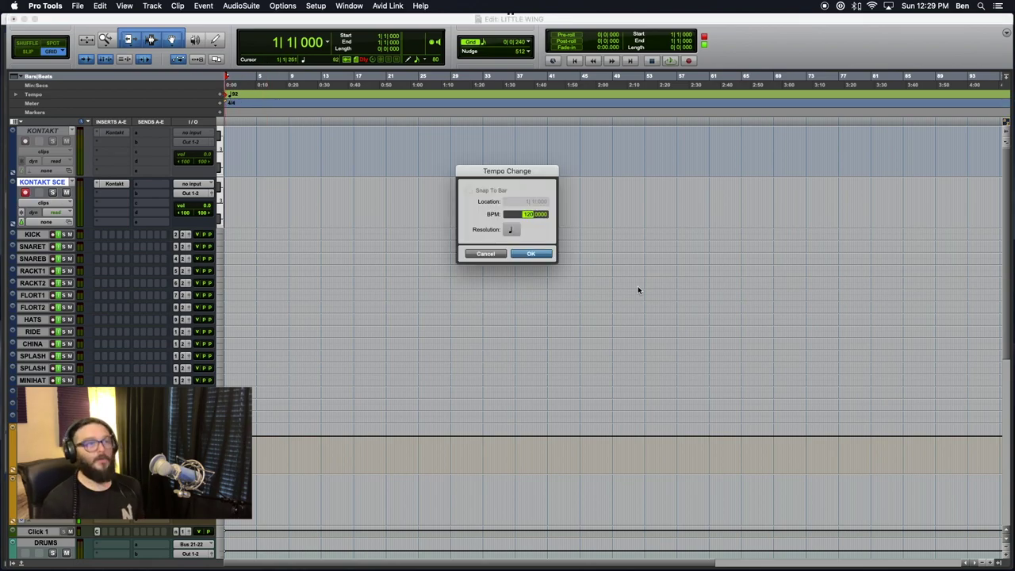
key("Return")
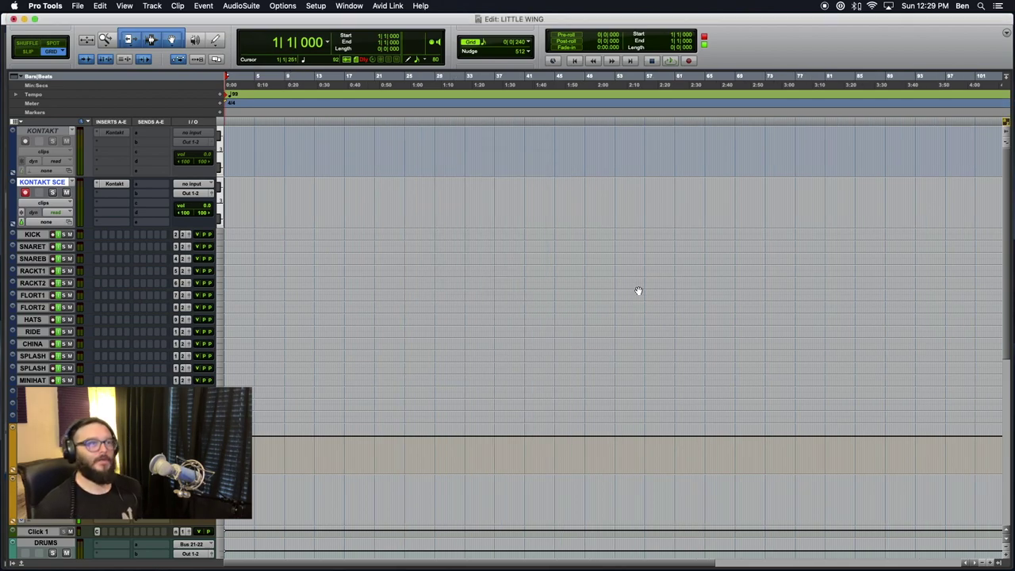
left_click(244, 184)
key("Return")
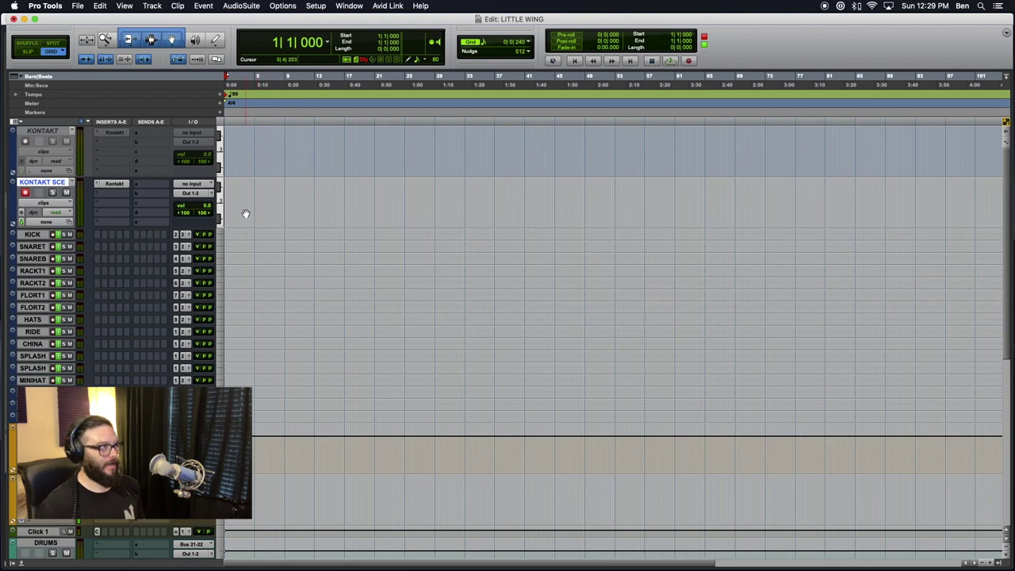
Open Kontakt on the KONTAKT SCE track, hide its Browser and reposition the plug-in window beside the track controls
left_click(114, 184)
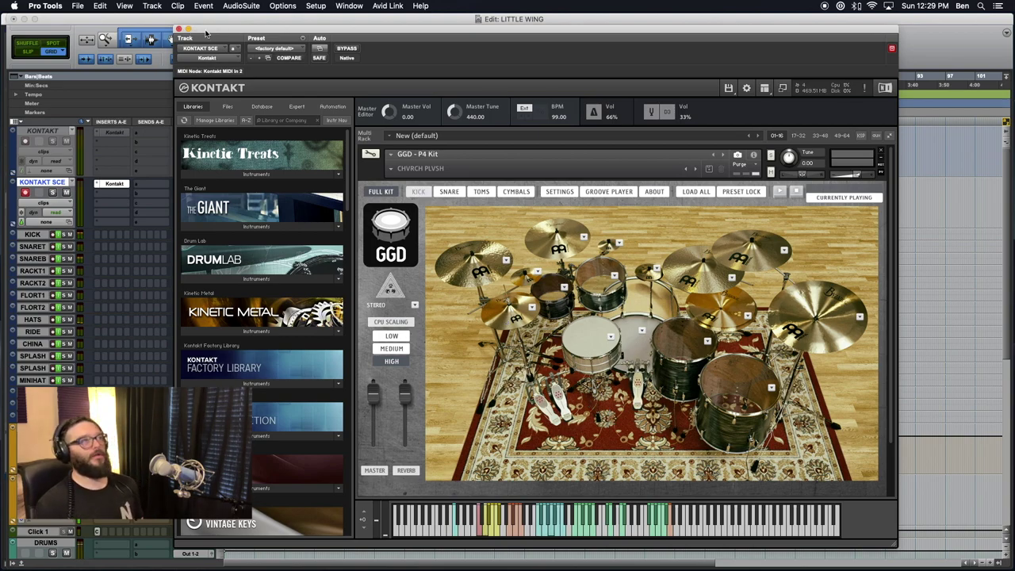
left_click_drag(205, 33, 270, 34)
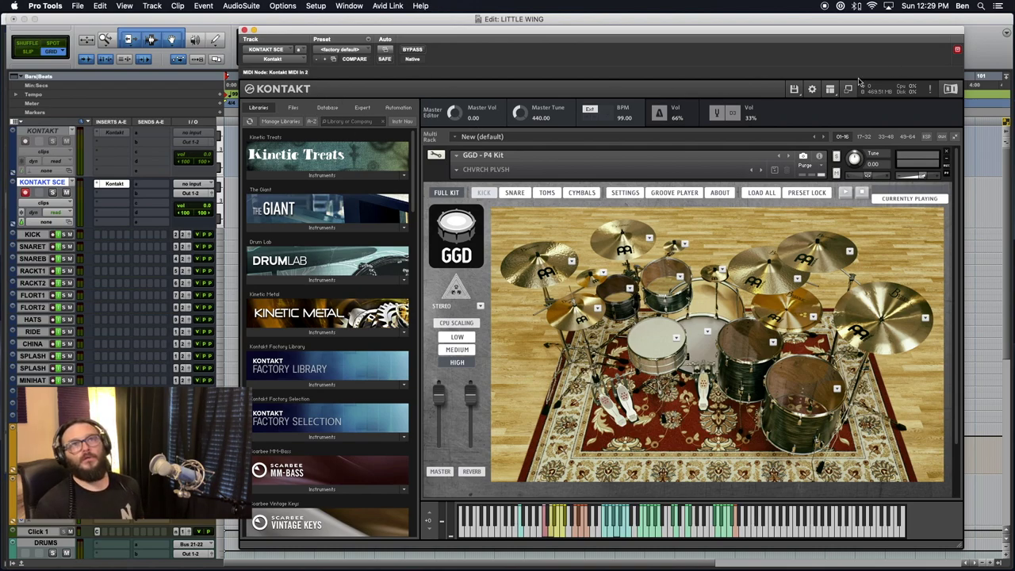
left_click(829, 88)
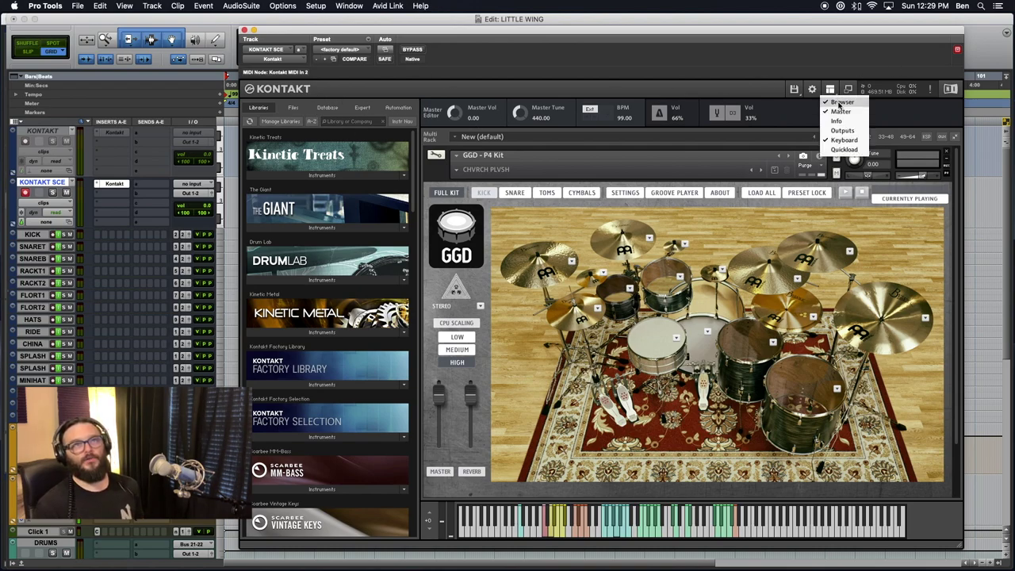
left_click(840, 103)
mouse_move(391, 30)
left_mouse_down()
mouse_move(418, 30)
mouse_move(406, 30)
left_mouse_up()
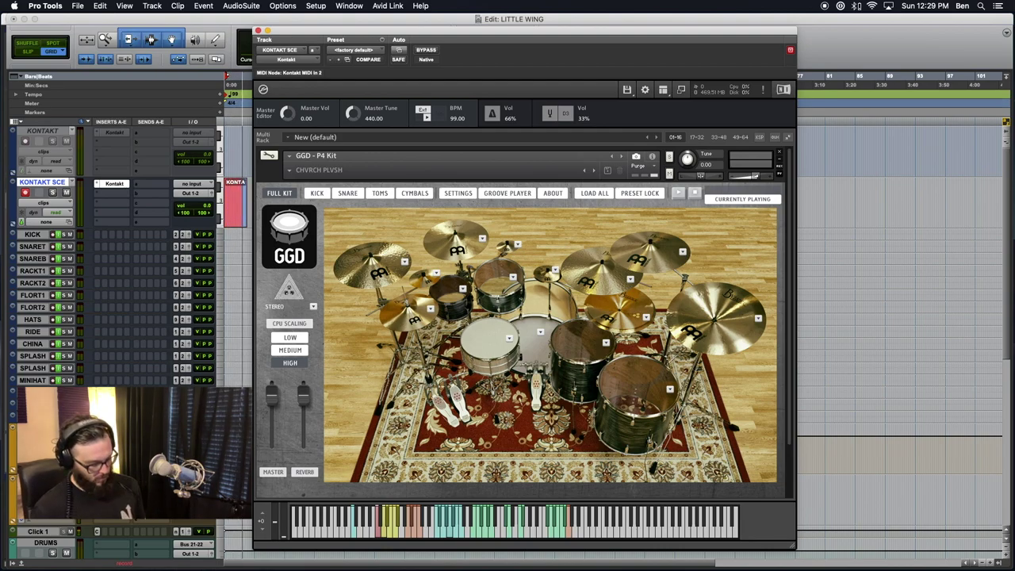
Stop the recording and change the session's starting meter to 3/4
key("space")
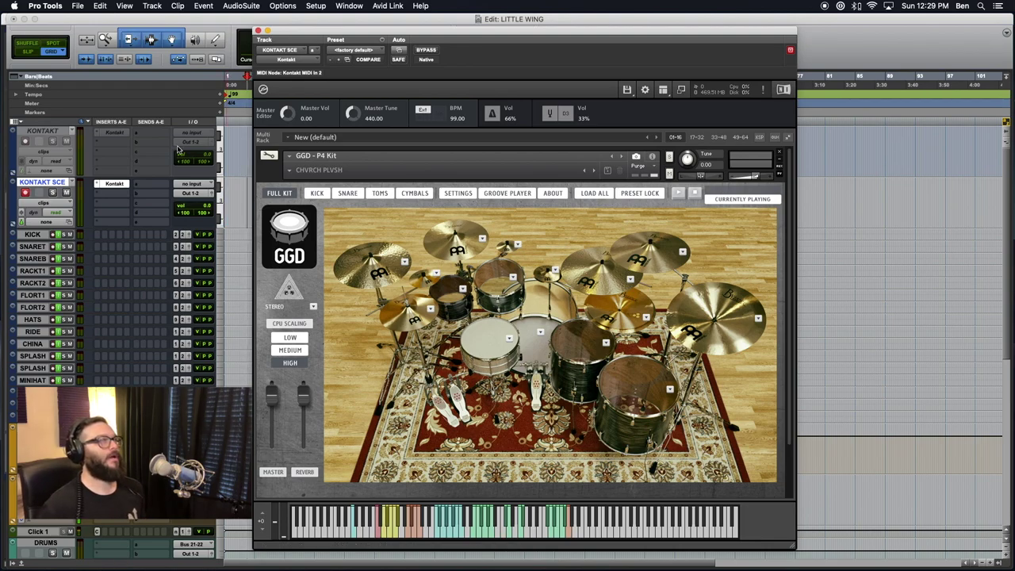
left_click(224, 103)
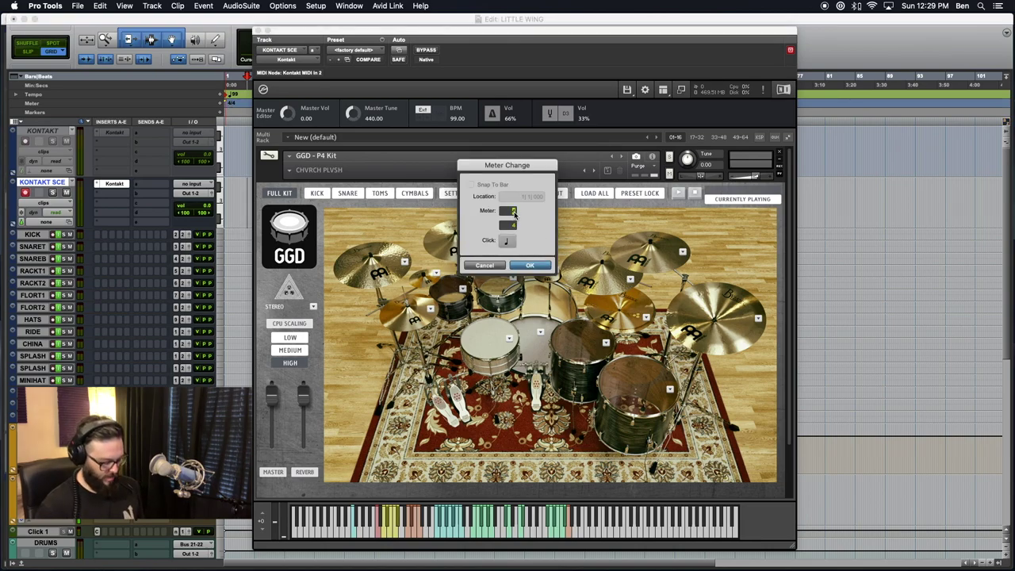
left_click(529, 265)
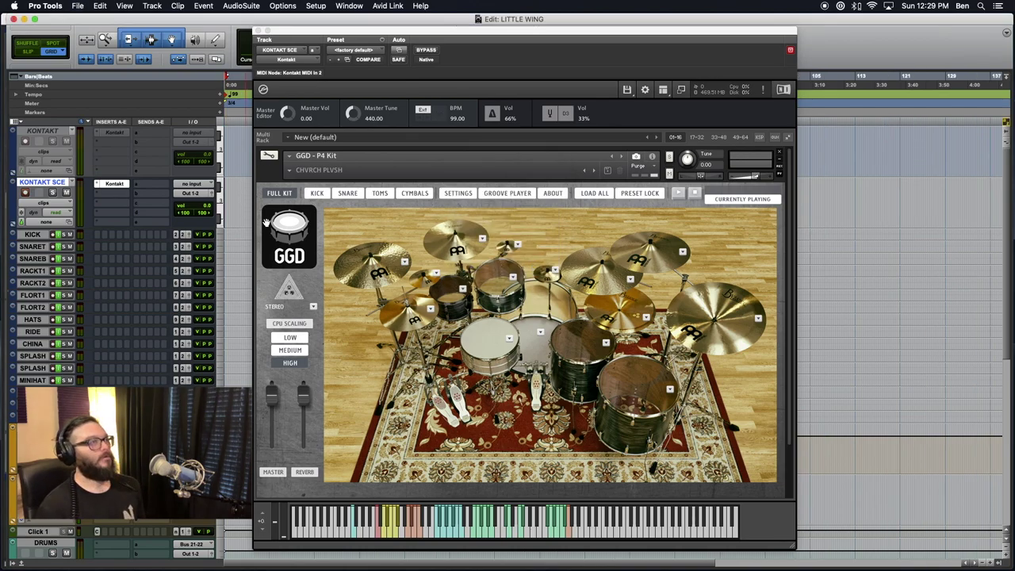
Record a trial drum take on the KONTAKT SCE track and stop it
key("super+space")
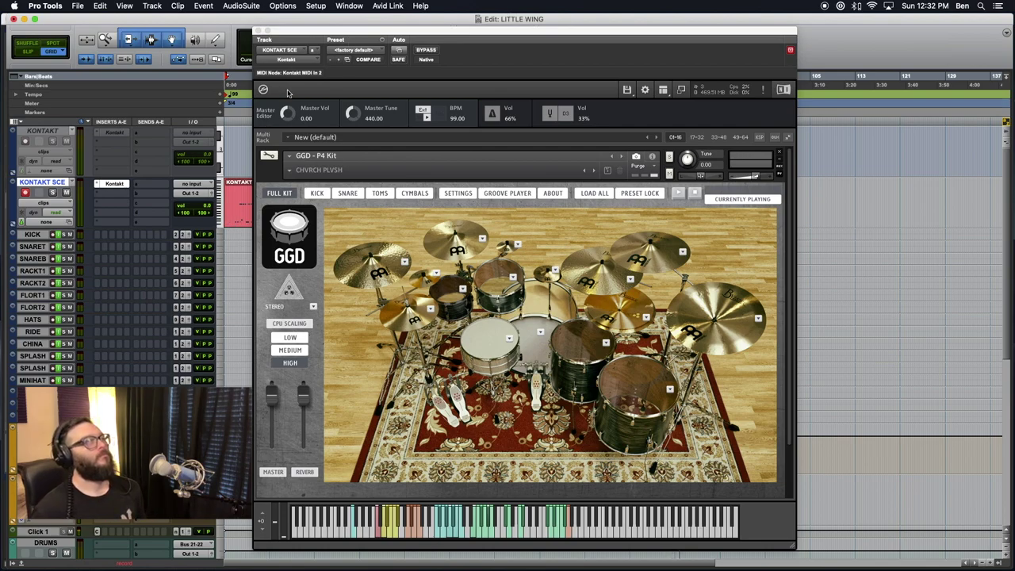
key("space")
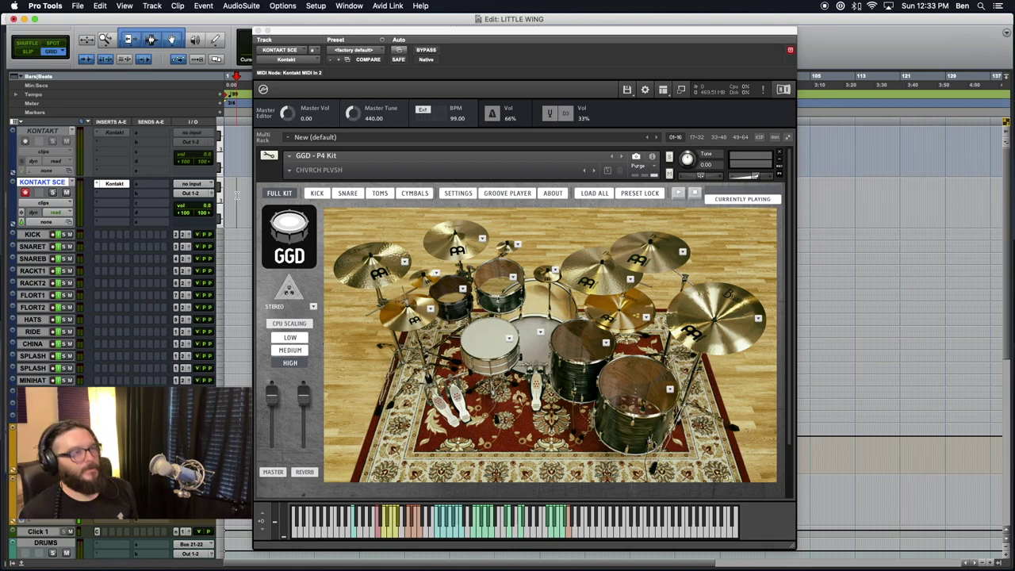
key("super+Tab")
key("super+Tab")
key("super+Tab")
key("super+Tab")
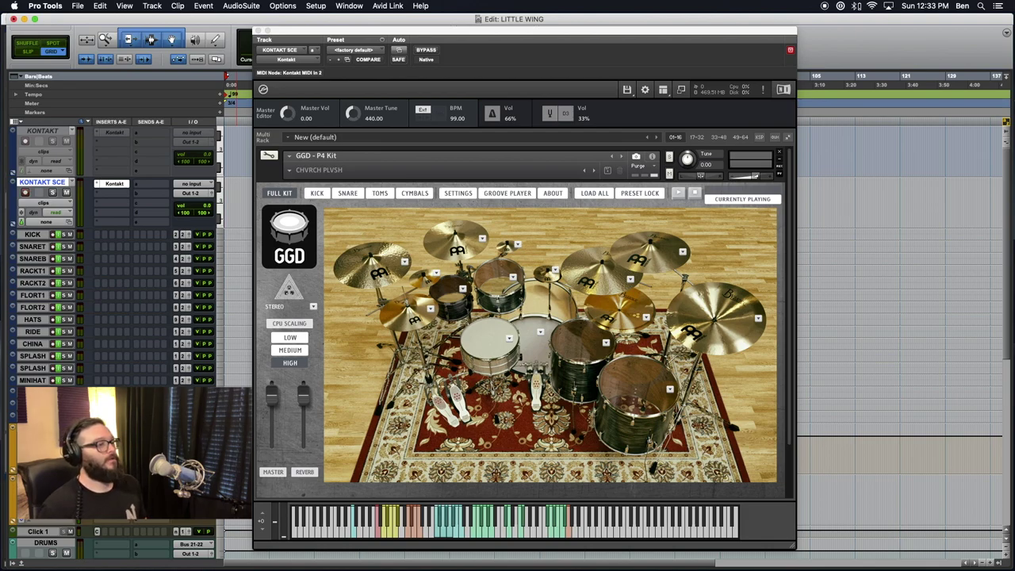
Adjust the Click 1 track's volume and record the drum performance on the KONTAKT SCE track
left_click_drag(198, 531, 198, 537)
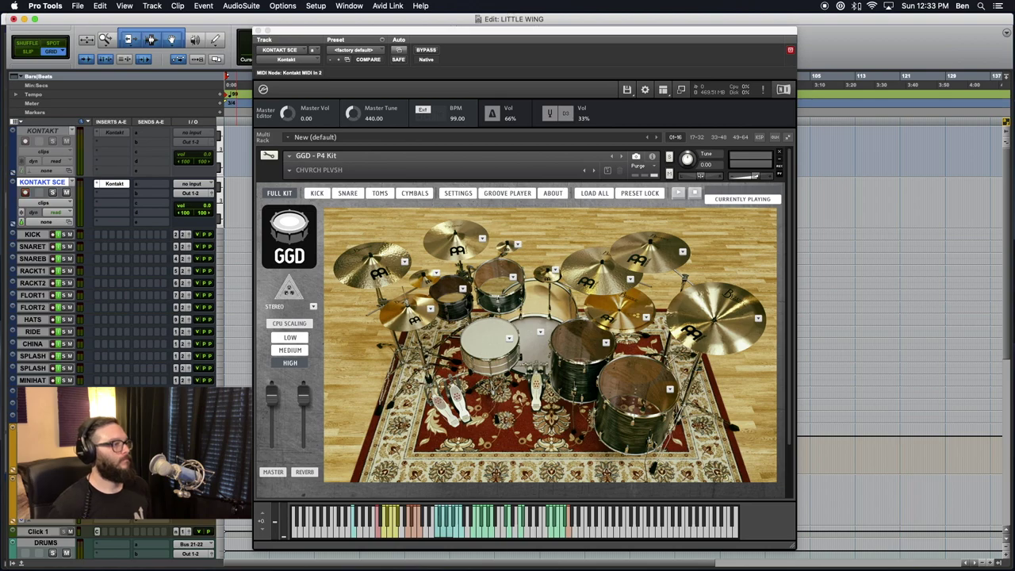
left_click_drag(197, 532, 197, 524)
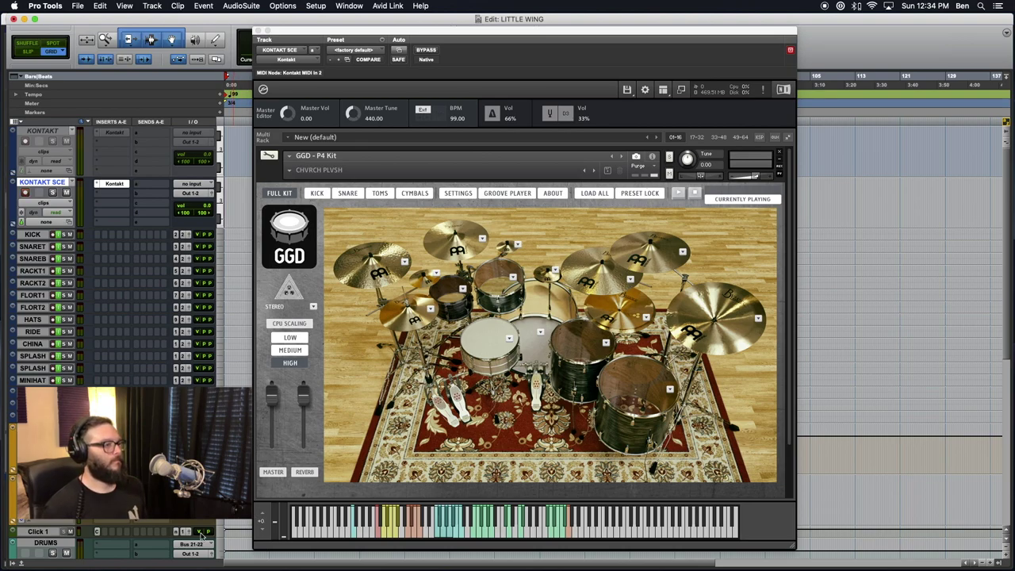
left_click_drag(199, 536, 200, 539)
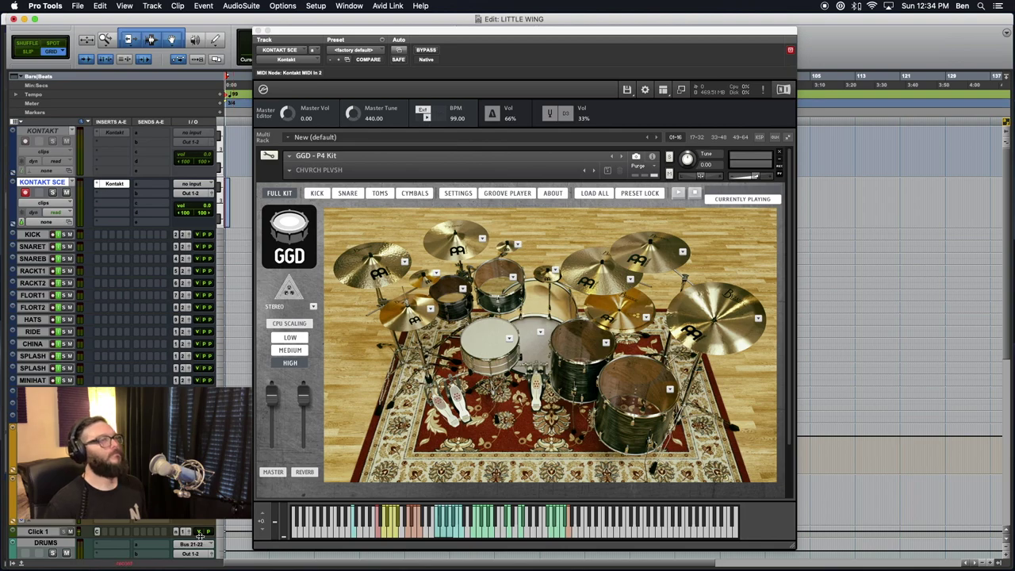
left_click_drag(200, 536, 202, 541)
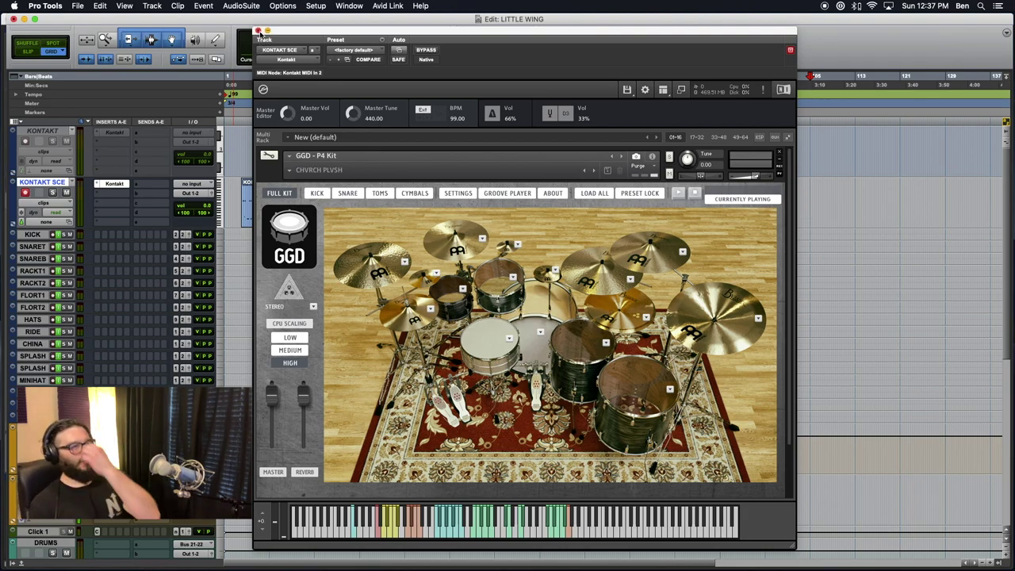
Close the Kontakt window, split the recorded KONTAKT SCE clip at bar 5 and delete the part before it
left_click(258, 31)
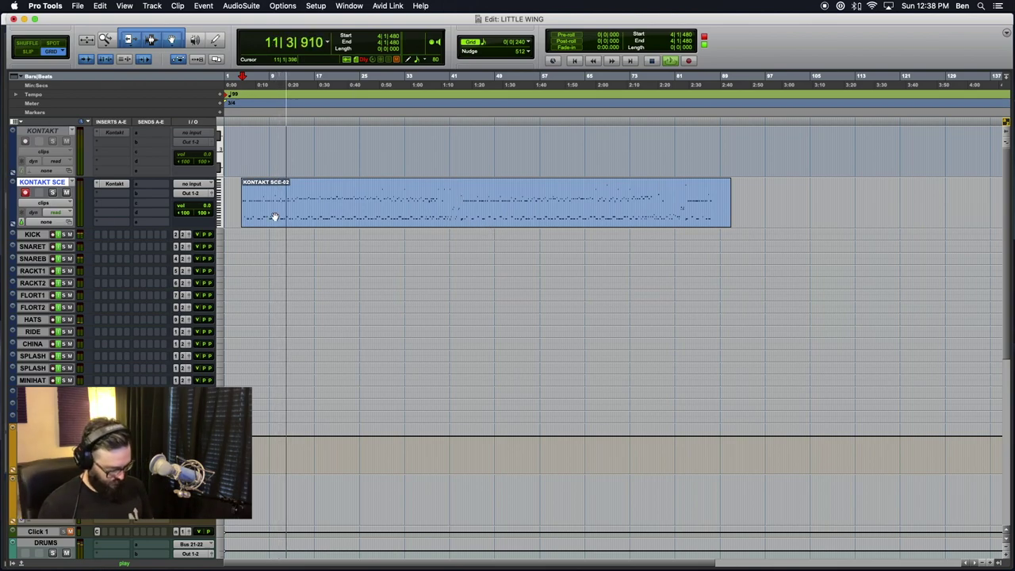
key("super+bracketright")
key("super+bracketright")
key("super+bracketright")
key("super+bracketright")
key("super+bracketright")
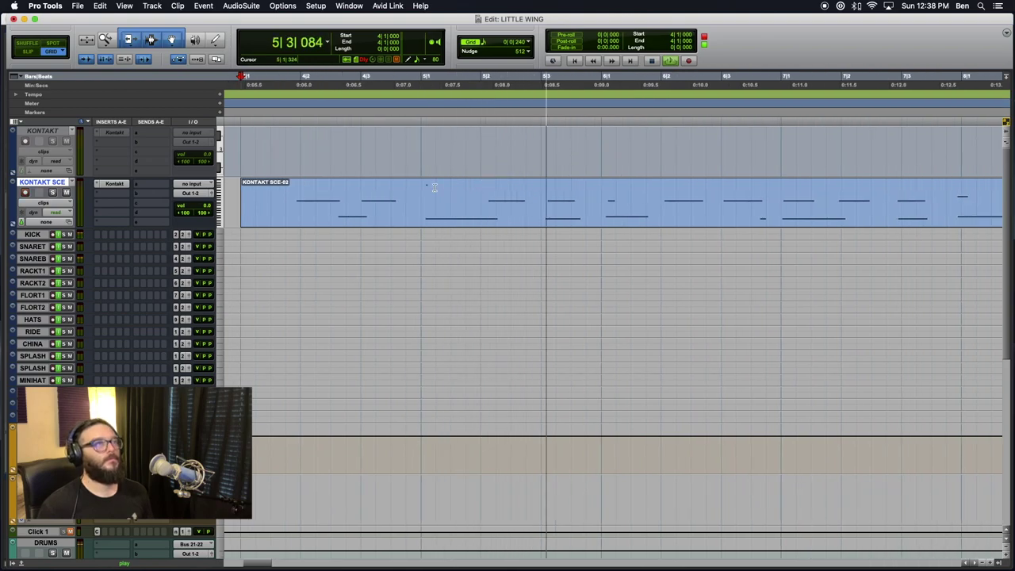
key("space")
left_click(423, 187)
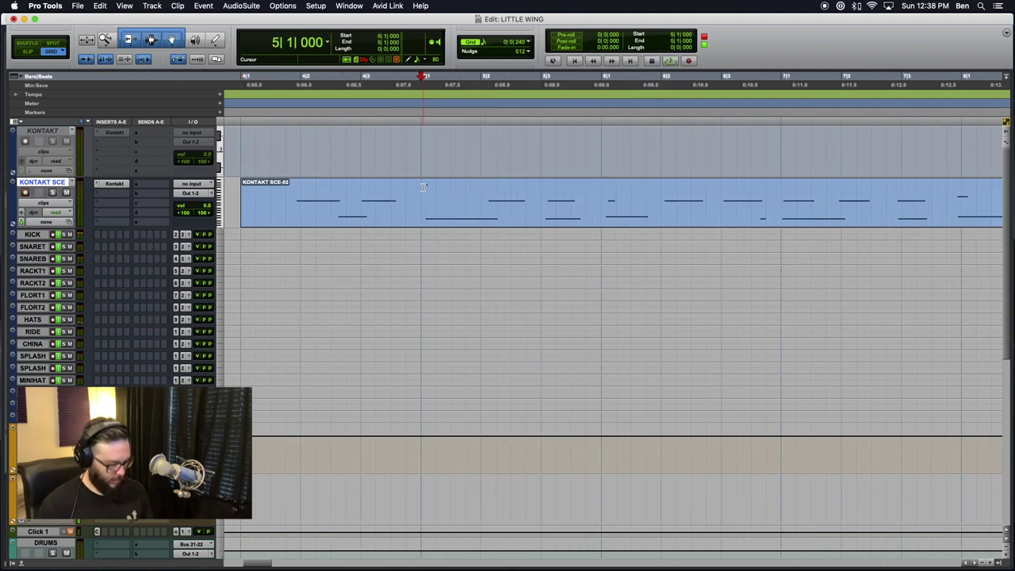
left_click(366, 220)
key("BackSpace")
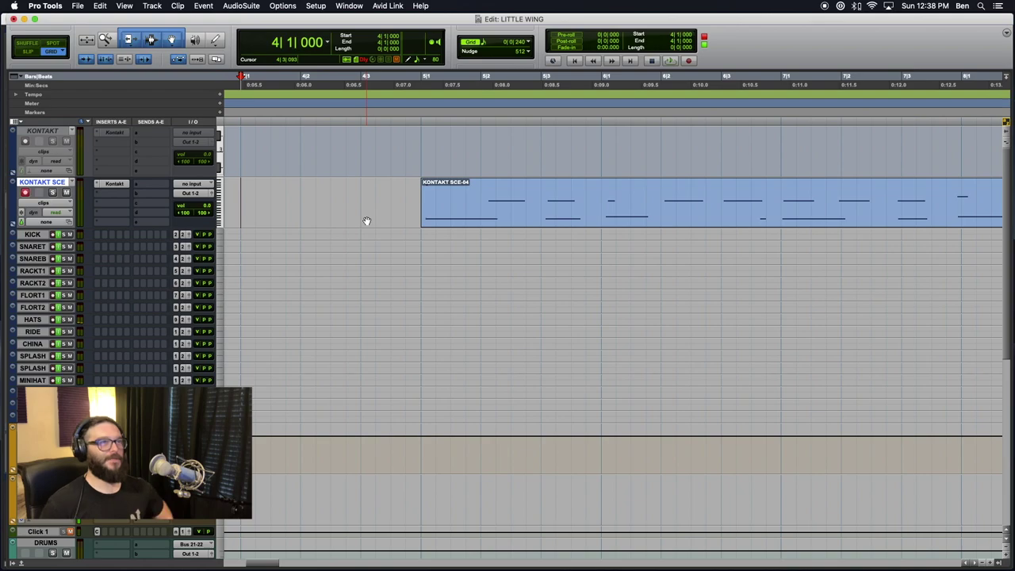
Select and play the trimmed KONTAKT SCE clip from bar 5 and open it in the MIDI Editor
left_click(460, 225)
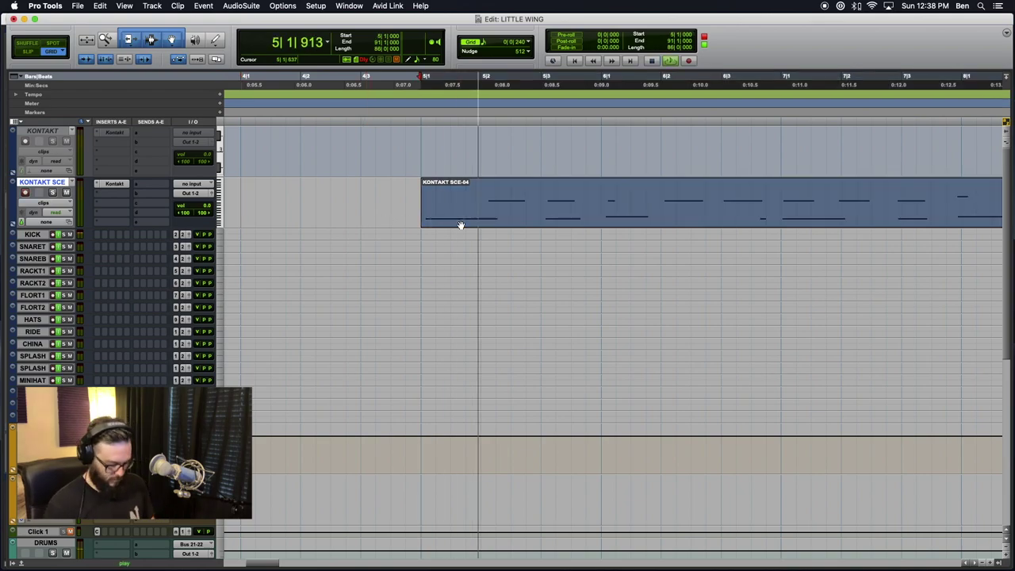
key("r")
key("r")
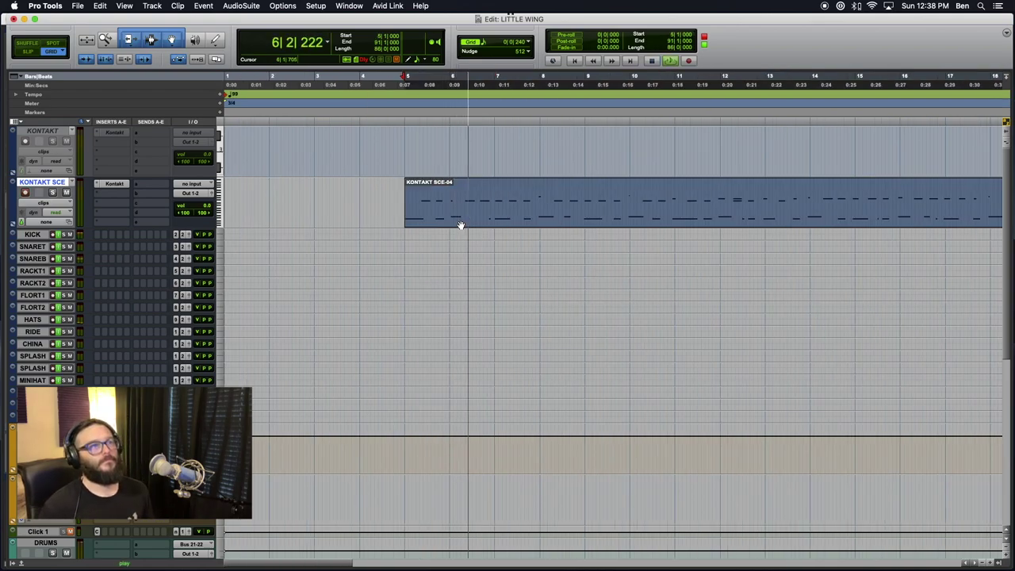
key("t")
key("t")
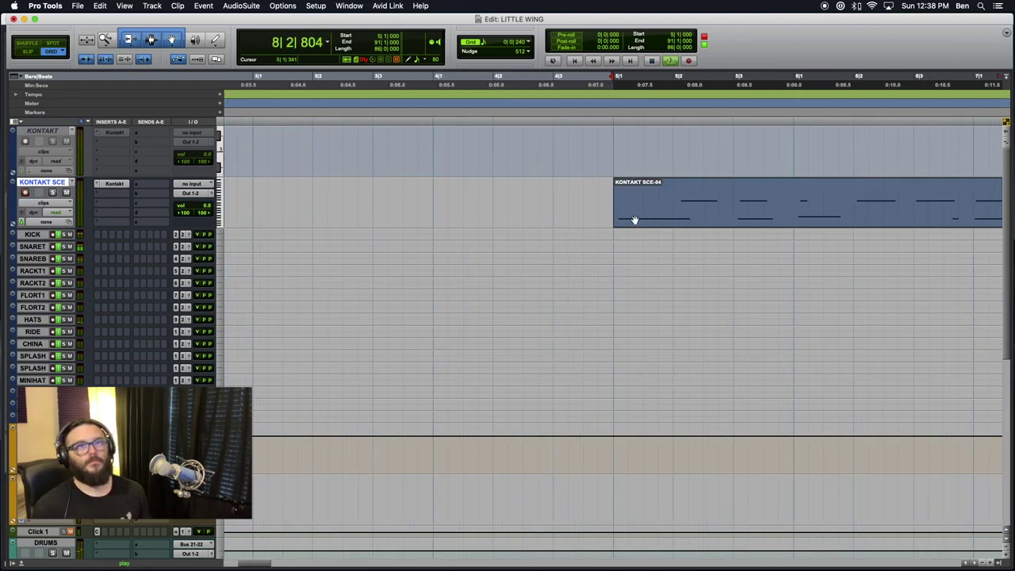
scroll(634, 220, "right", 3)
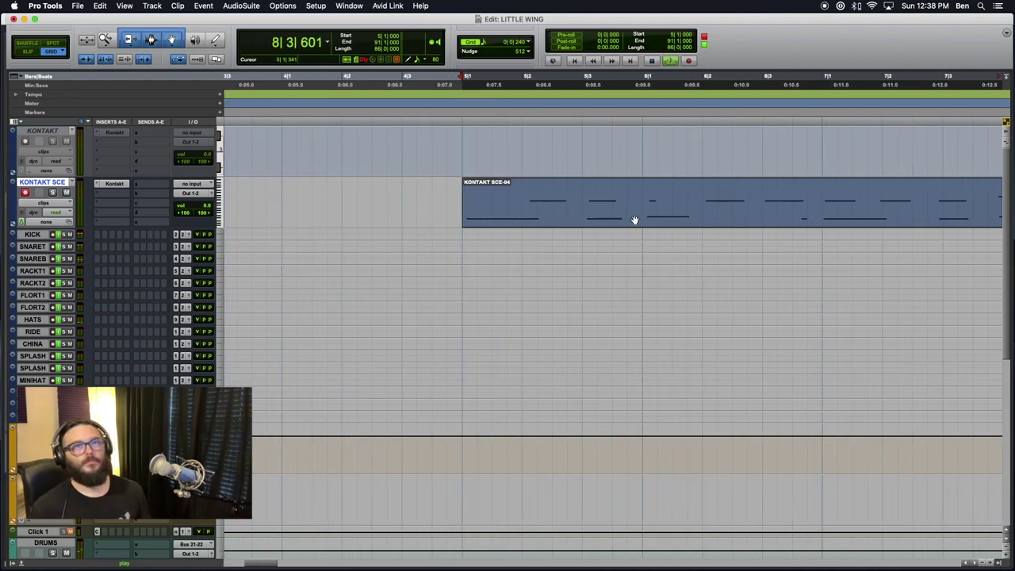
double_click(574, 215)
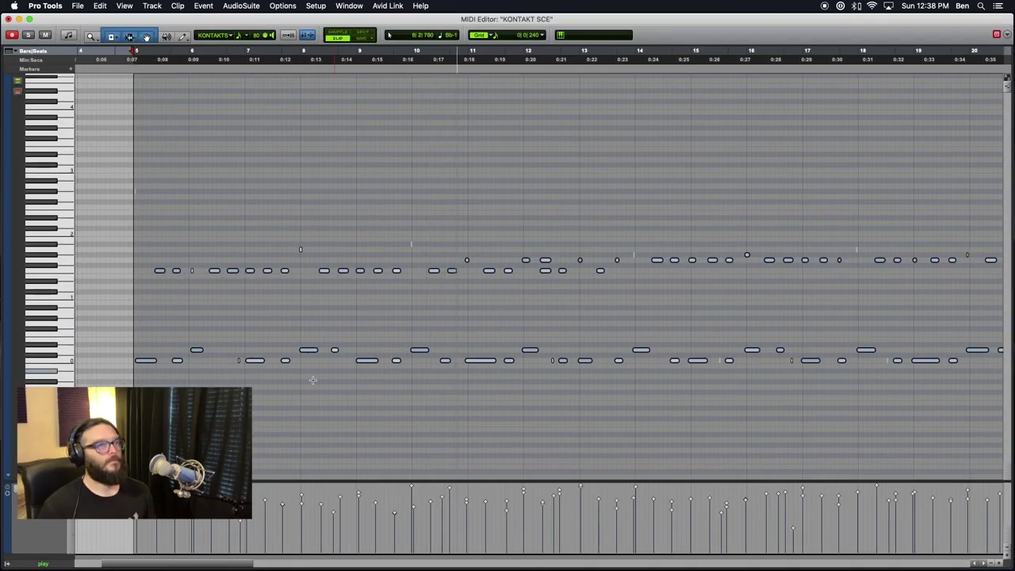
Select the notes from bar 5 to bar 6 beat 3 and shift them slightly earlier, closer to the grid
scroll(311, 382, "up", 2)
scroll(312, 381, "right", 10)
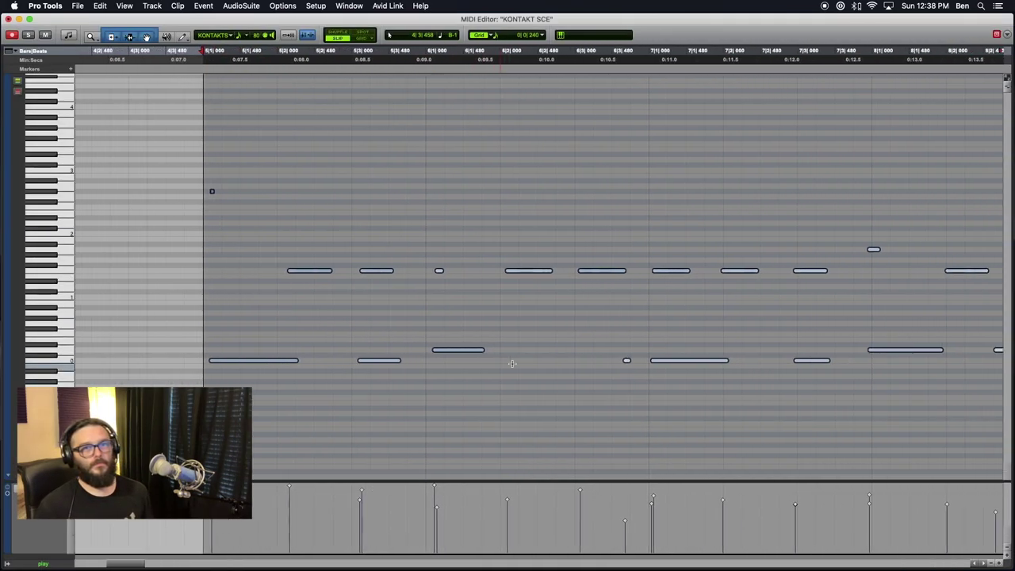
scroll(512, 363, "left", 5)
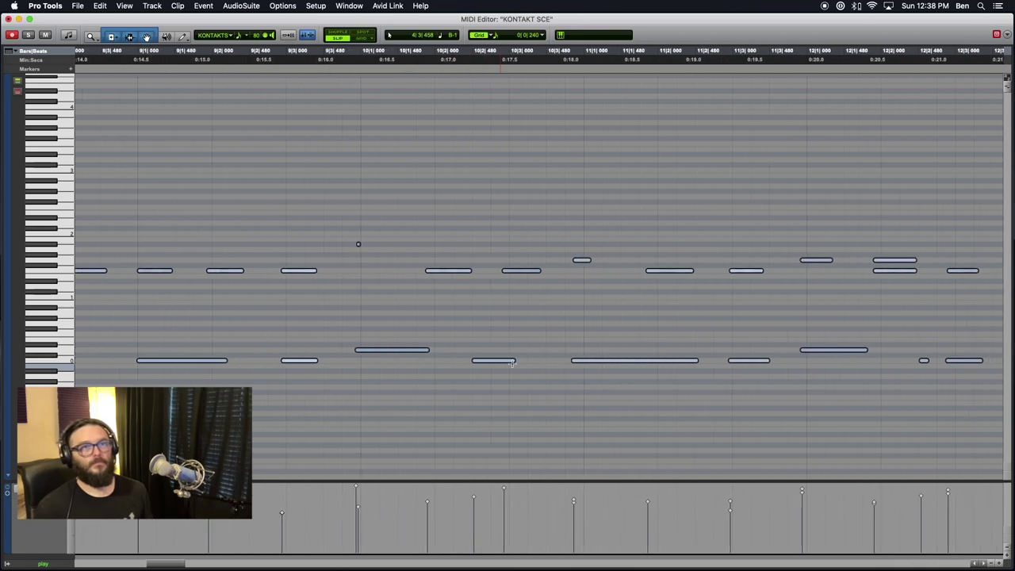
scroll(512, 363, "left", 8)
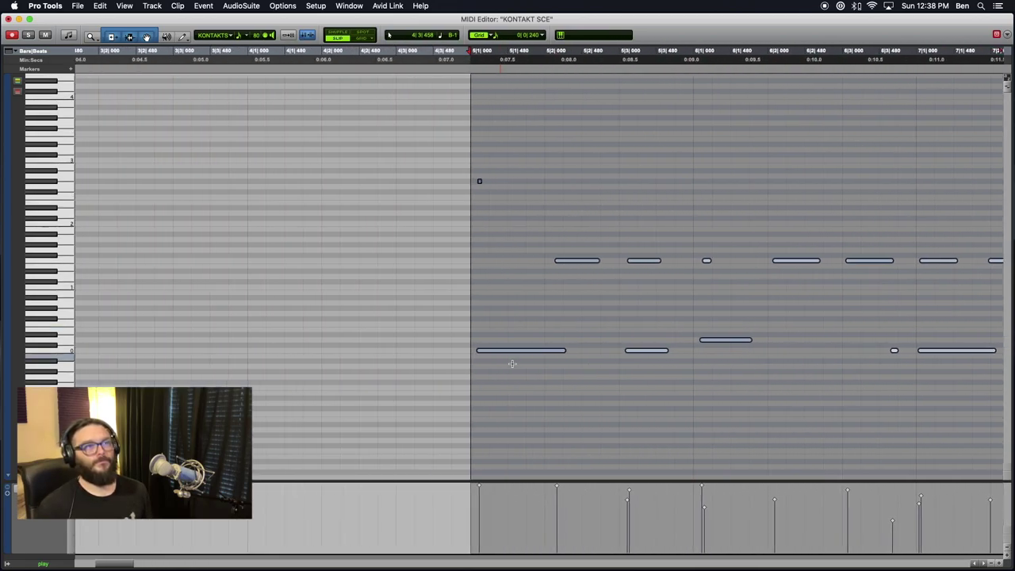
left_click(512, 363)
left_click_drag(478, 150, 880, 389)
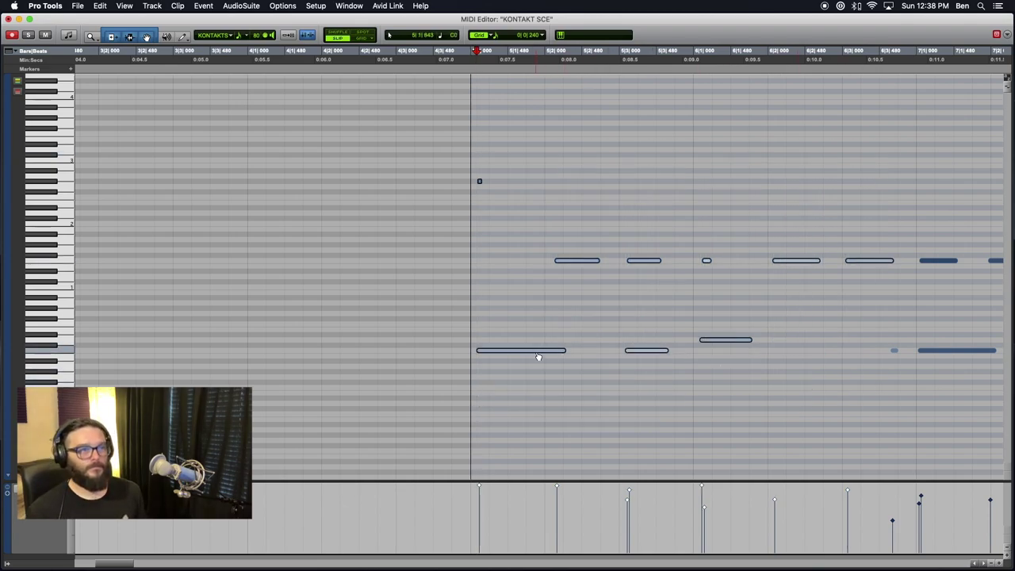
left_click_drag(538, 355, 534, 355)
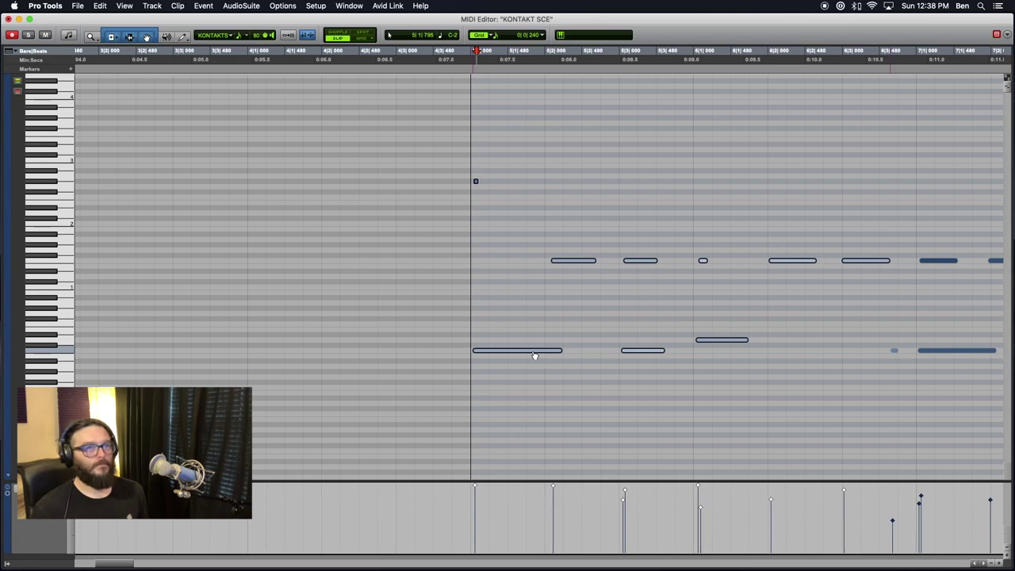
Nudge the upper notes on bar 5 beats 2 and 3 and the note pair on bar 6 beat 1 slightly earlier, and play back
left_click_drag(574, 186, 661, 325)
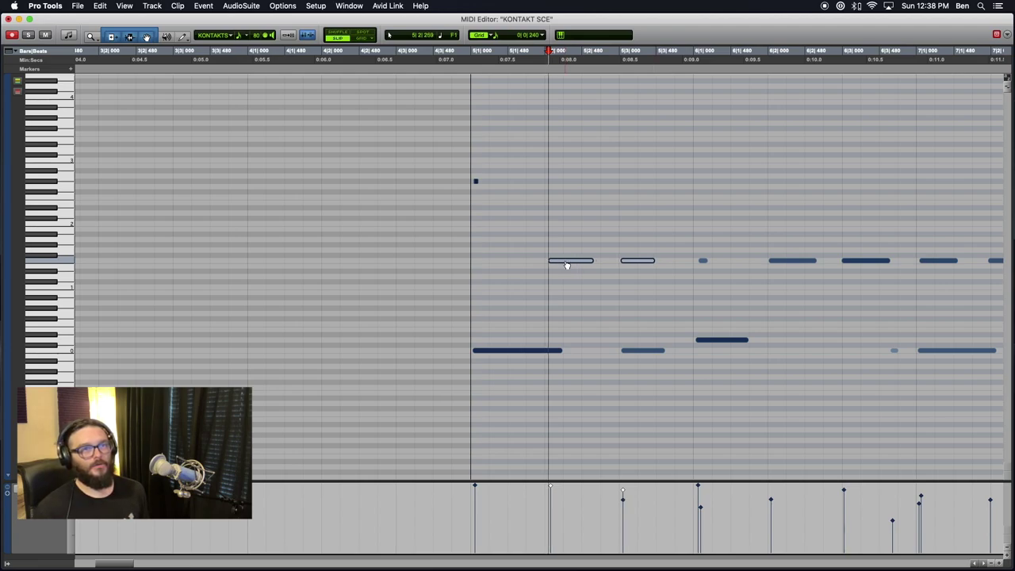
left_click_drag(699, 218, 791, 376)
left_click_drag(695, 236, 728, 353)
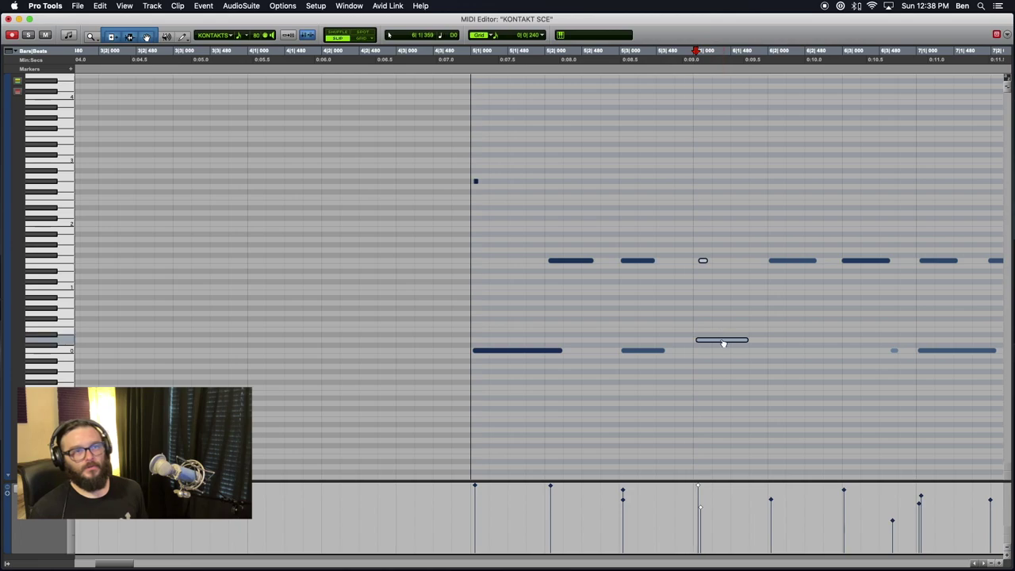
left_click(452, 119)
key("space")
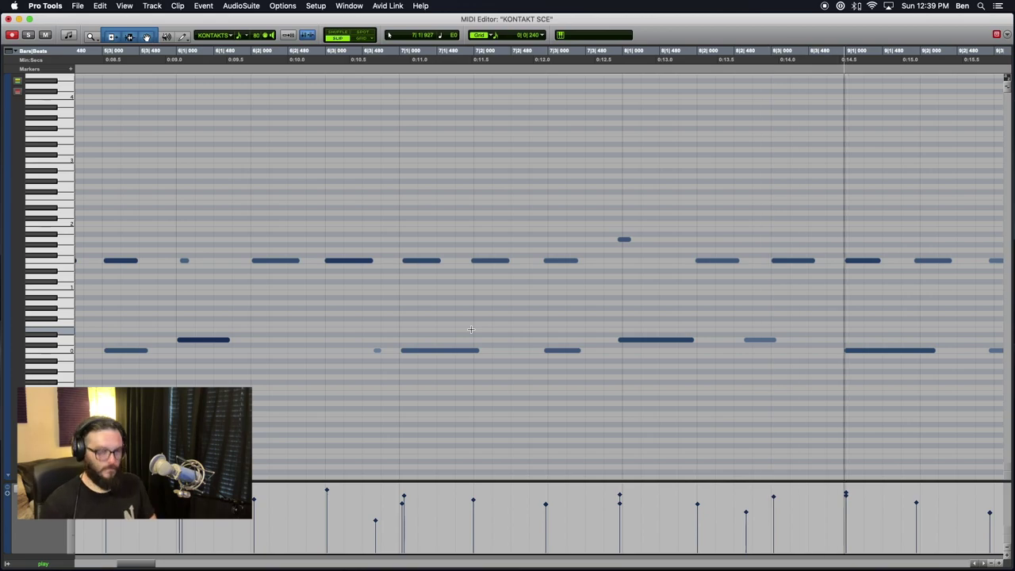
Close the MIDI Editor and insert Devil-Loc Deluxe (stereo) on the ROOM track
key("super+w")
key("super+bracketleft")
key("super+bracketleft")
key("super+bracketleft")
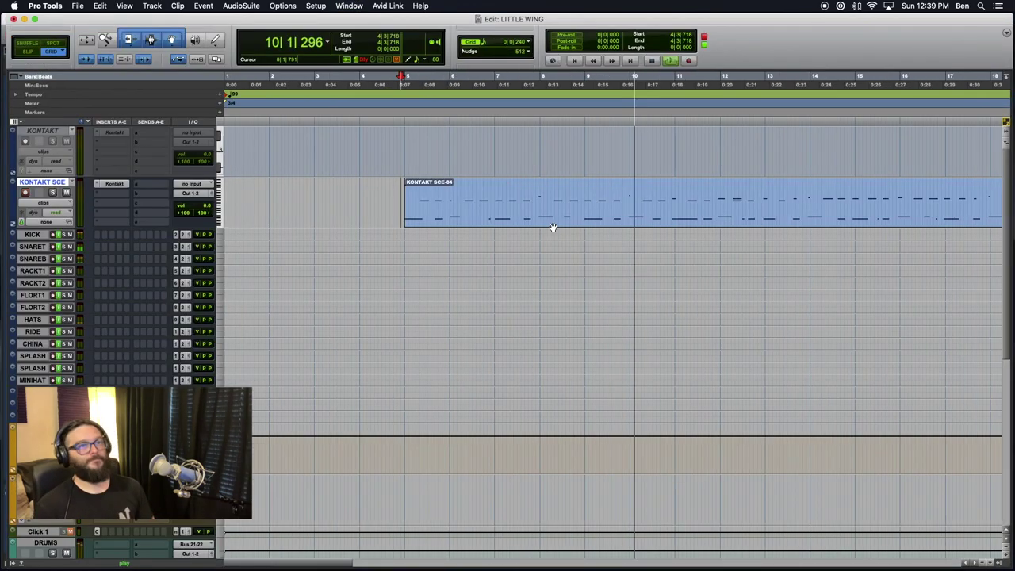
key("super+bracketleft")
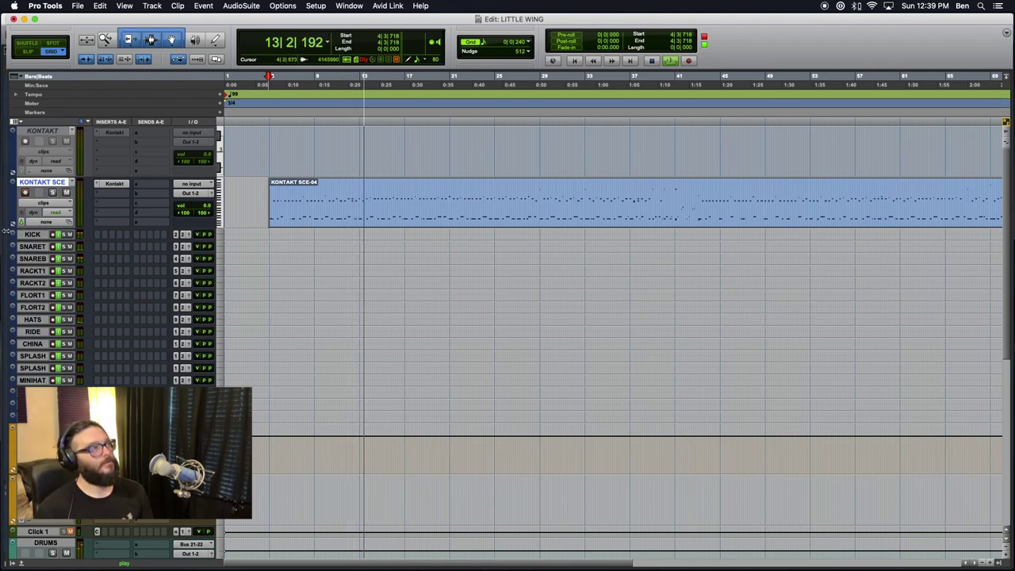
left_click(31, 259)
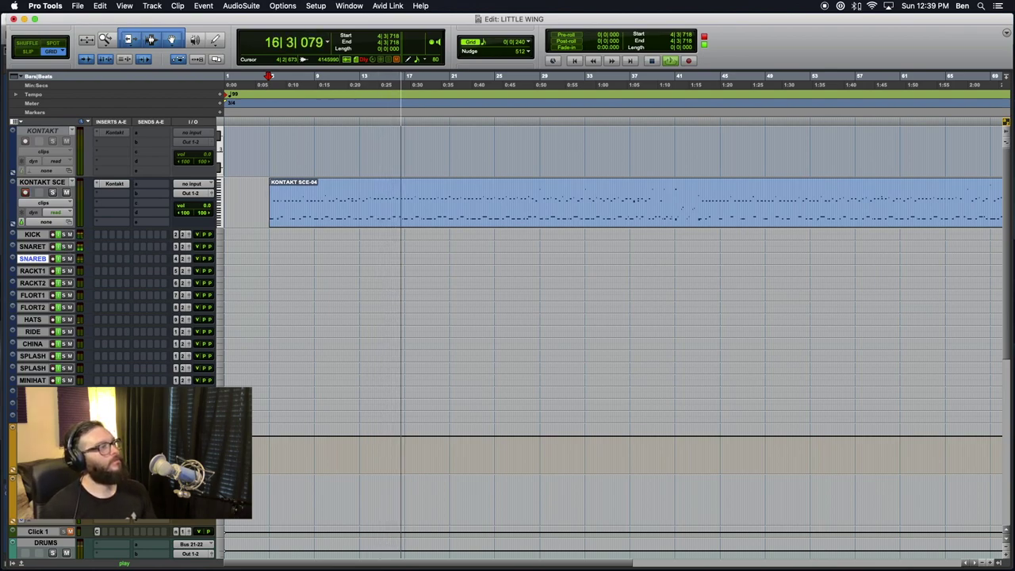
left_click(115, 380)
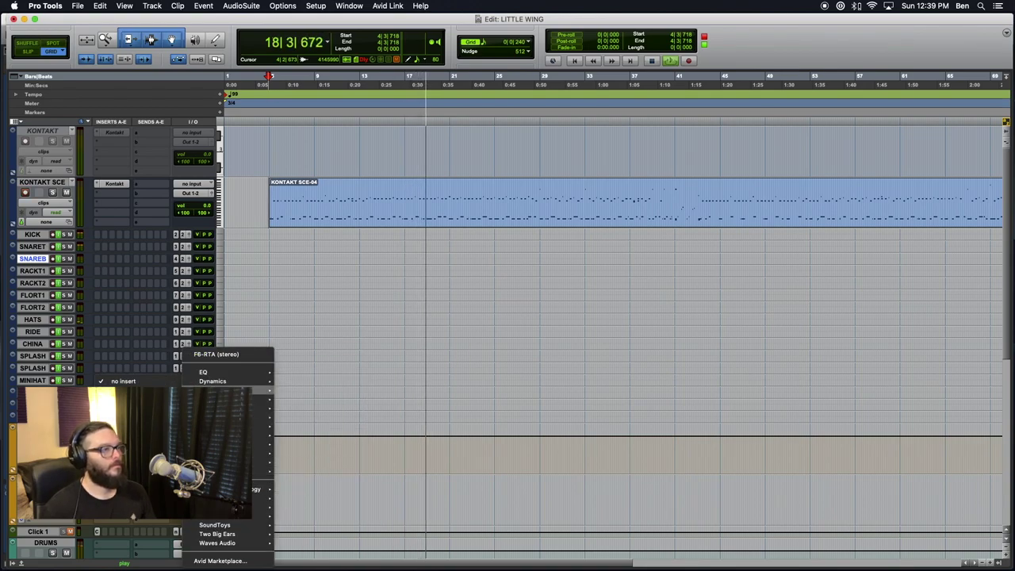
mouse_move(262, 426)
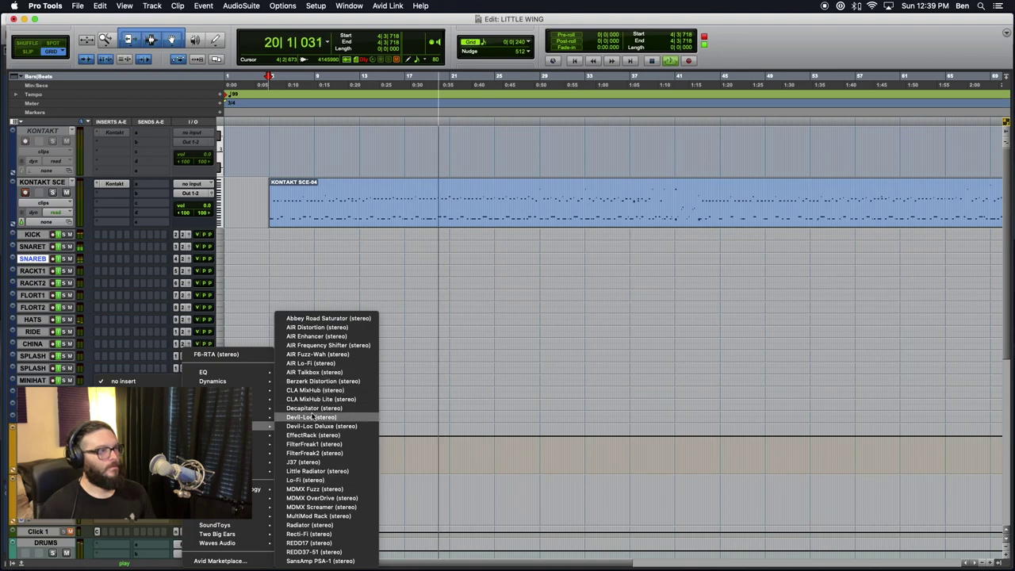
left_click(321, 427)
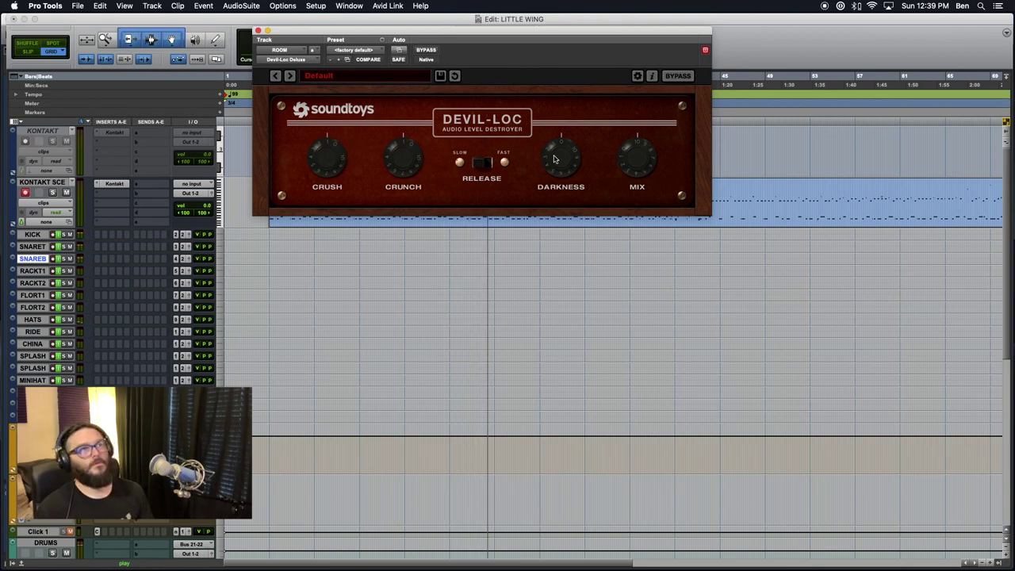
Adjust the Darkness of Devil-Loc Deluxe on ROOM, compare the sound with the effect bypassed and active, and close the plug-in
left_click_drag(564, 161, 547, 186)
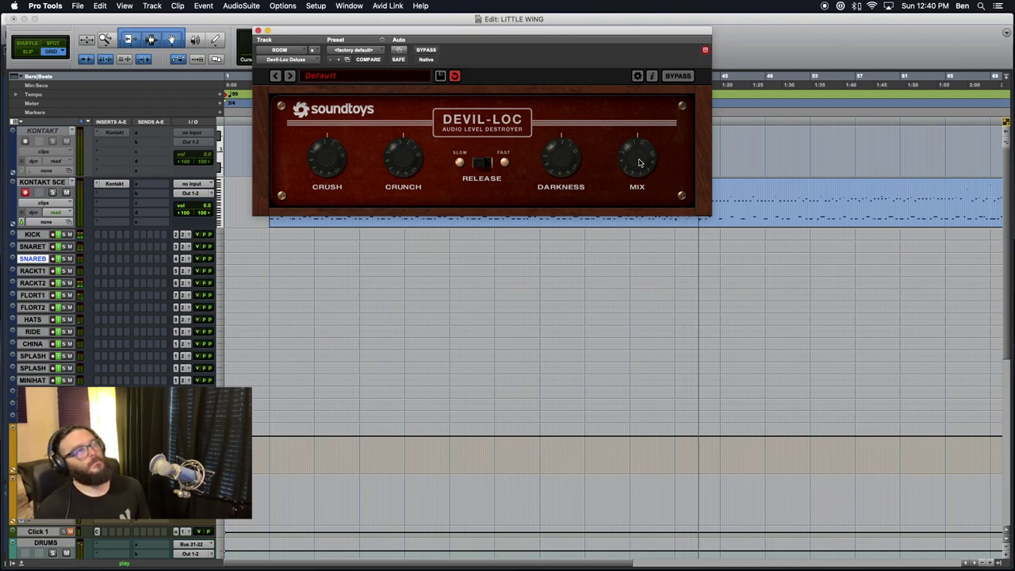
left_click(428, 50)
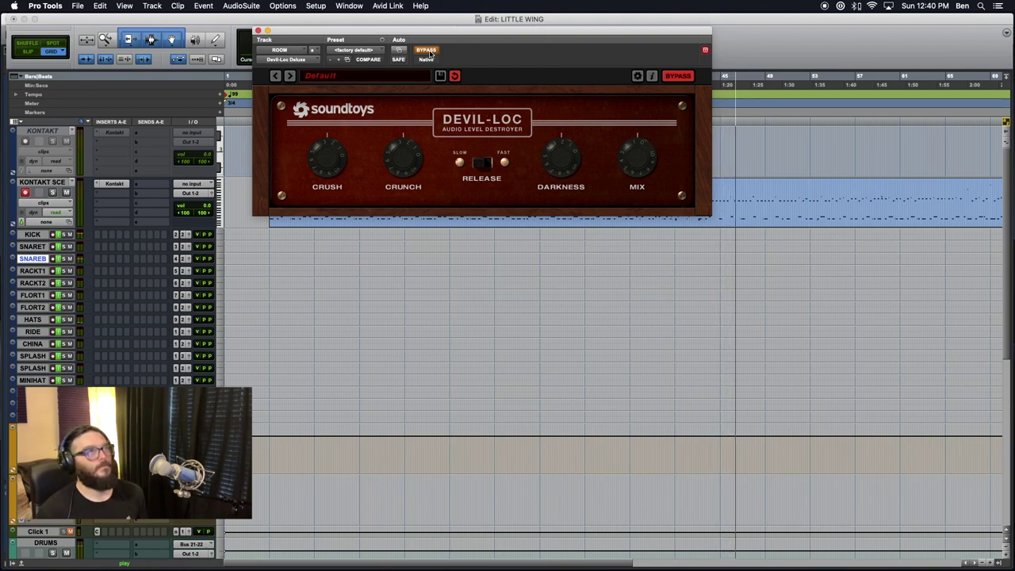
left_click(427, 50)
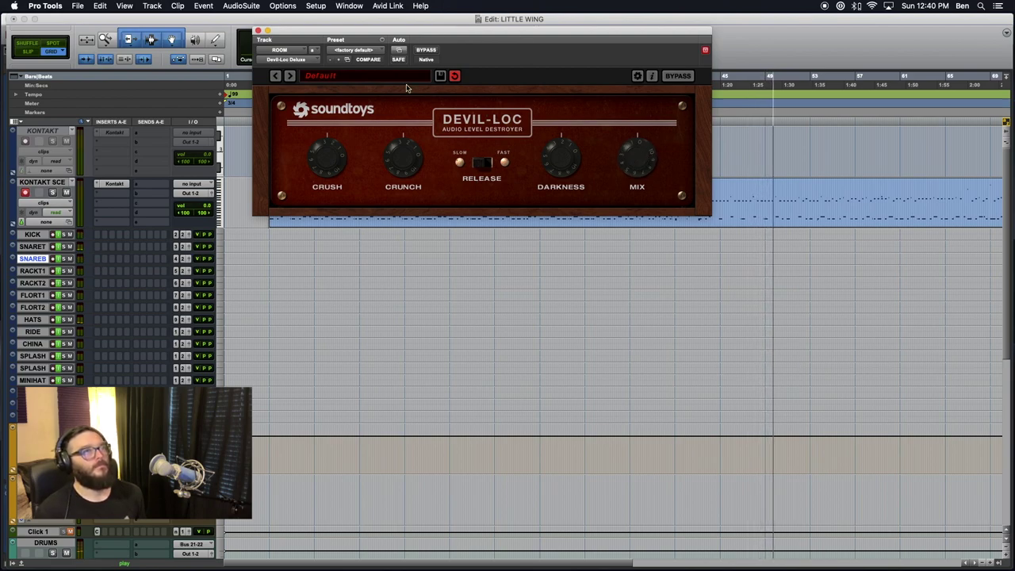
left_click(258, 30)
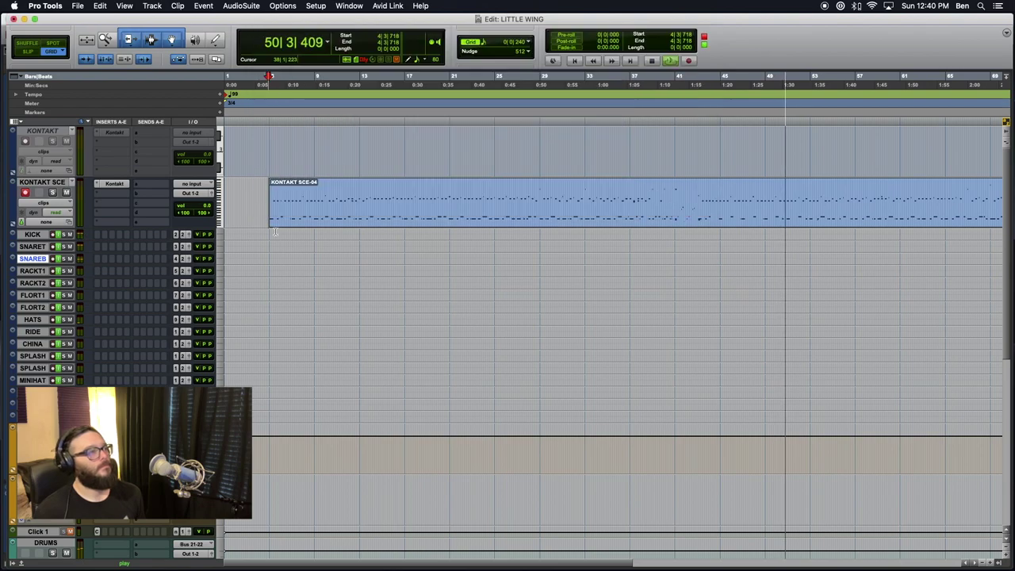
Open the KONTAKT SCE clip in the MIDI Editor, look through its notes up to bar 87 and return to the Edit window
key("super+bracketleft")
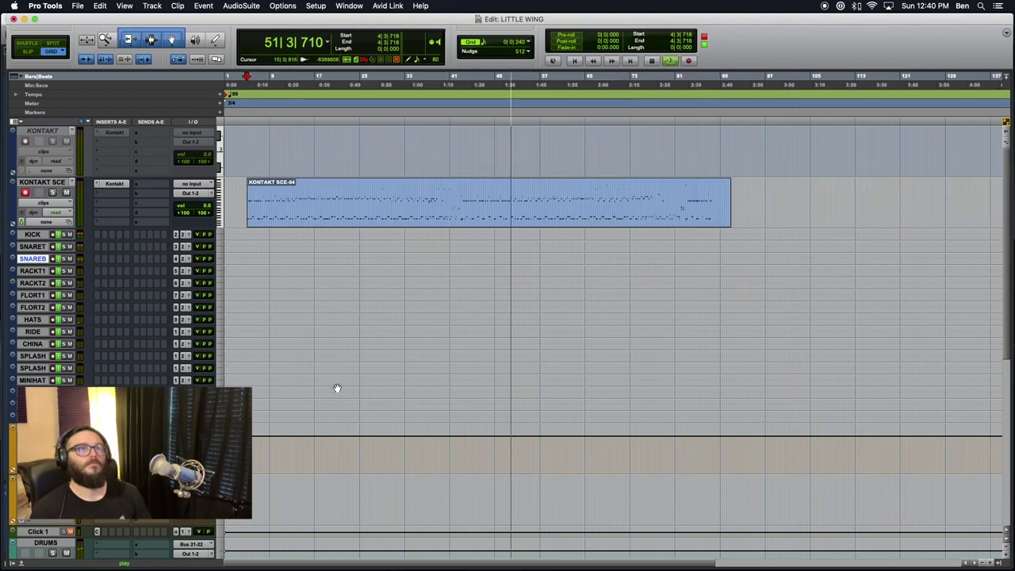
double_click(521, 212)
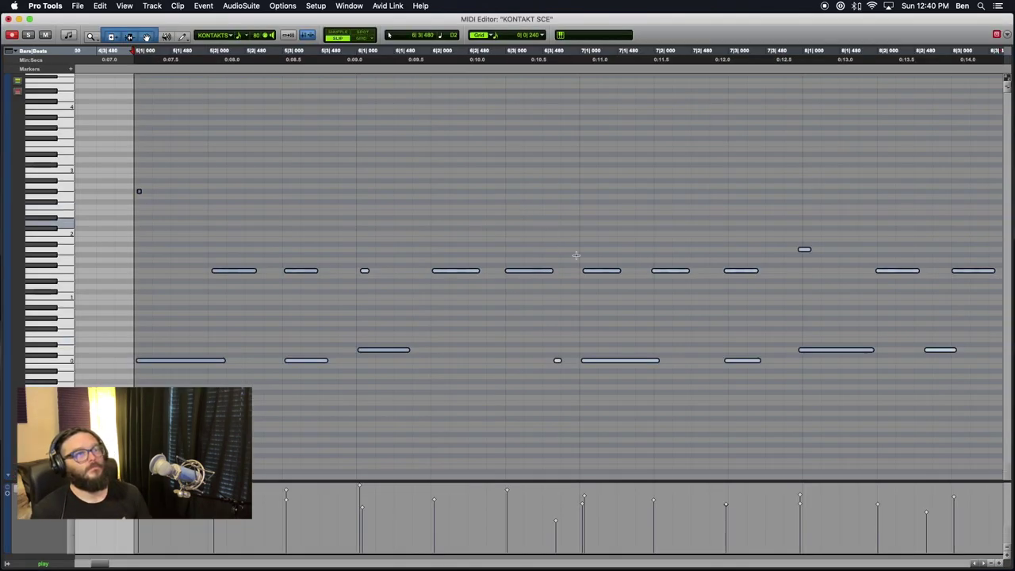
key("super+bracketleft")
key("super+bracketleft")
scroll(578, 300, "right", 14)
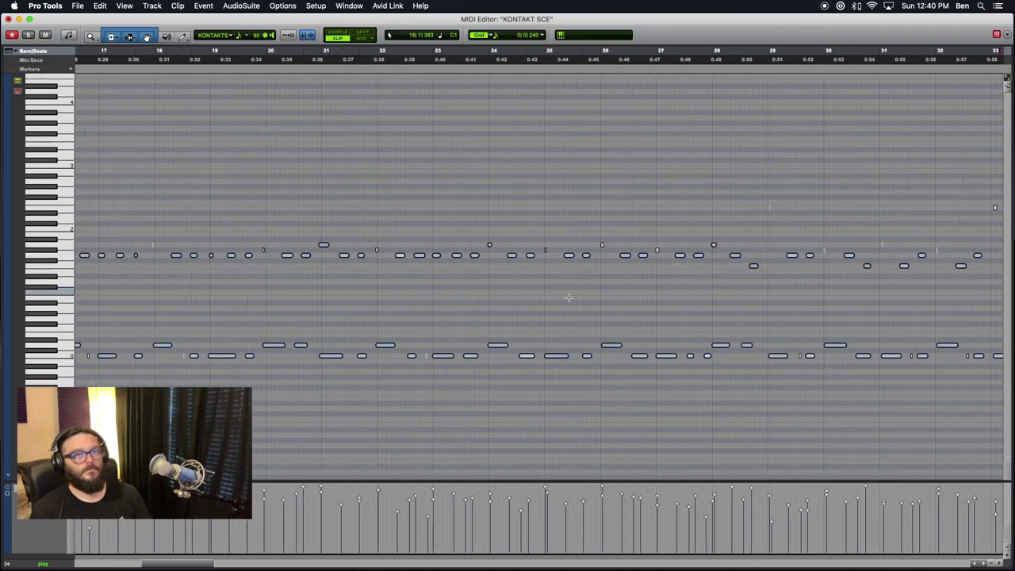
scroll(569, 297, "right", 12)
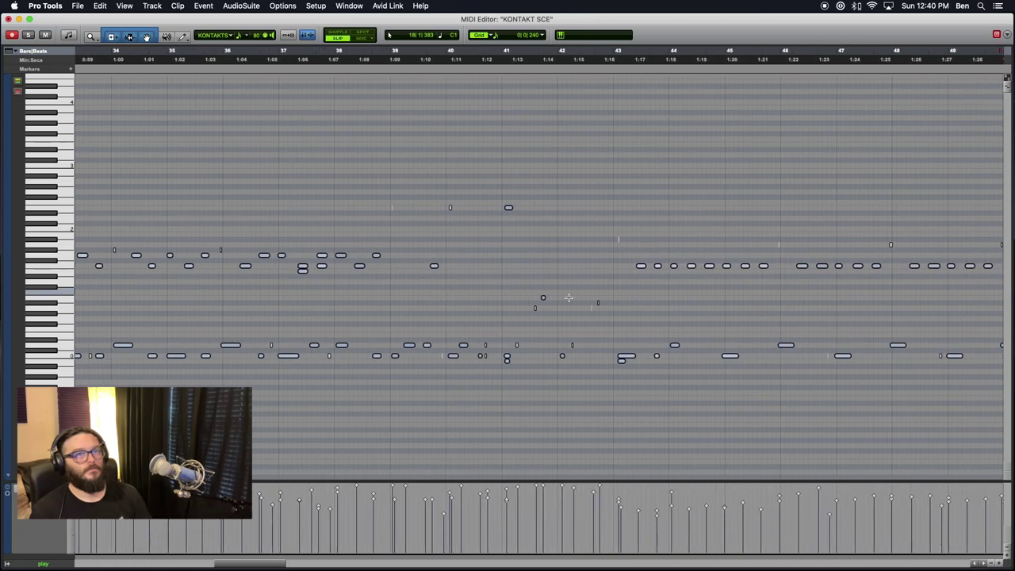
scroll(569, 298, "right", 3)
scroll(569, 297, "right", 16)
scroll(568, 297, "right", 16)
scroll(568, 298, "right", 1)
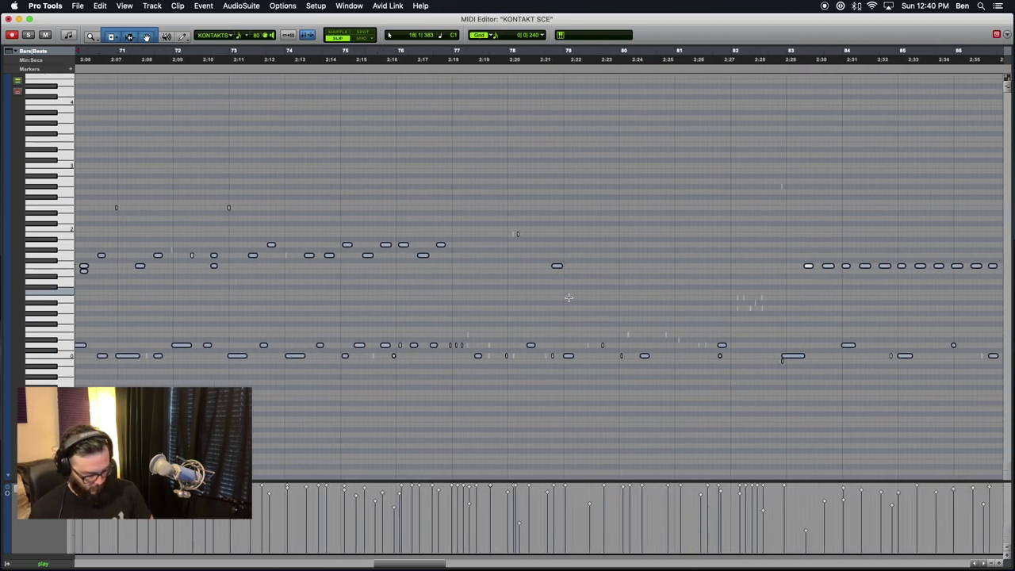
key("ctrl+equal")
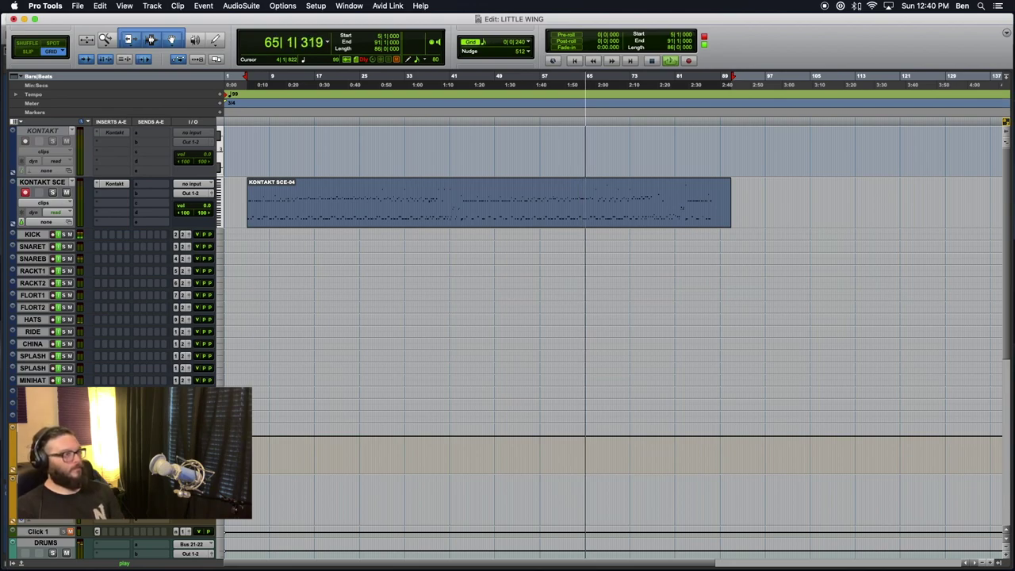
Reduce the heights of the VOX SCE and Vox 1 tracks and save the session
key("ctrl+Down")
key("ctrl+Down")
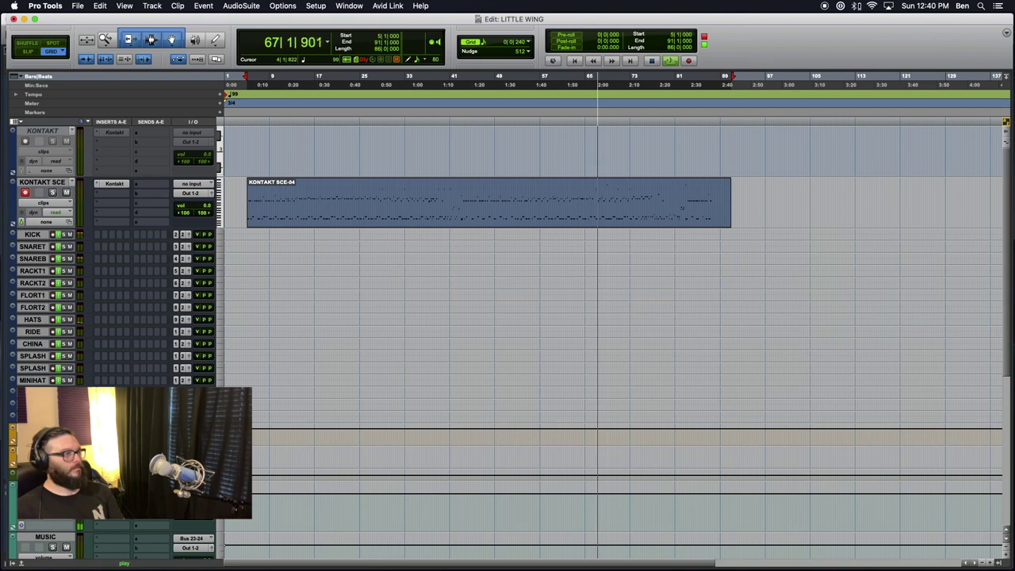
scroll(508, 317, "down", 5)
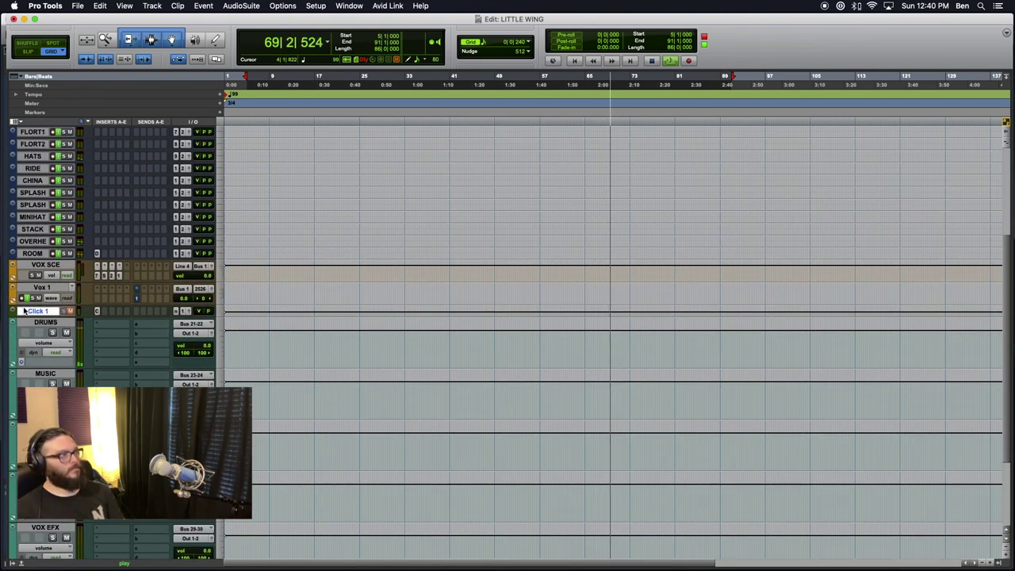
scroll(44, 319, "up", 5)
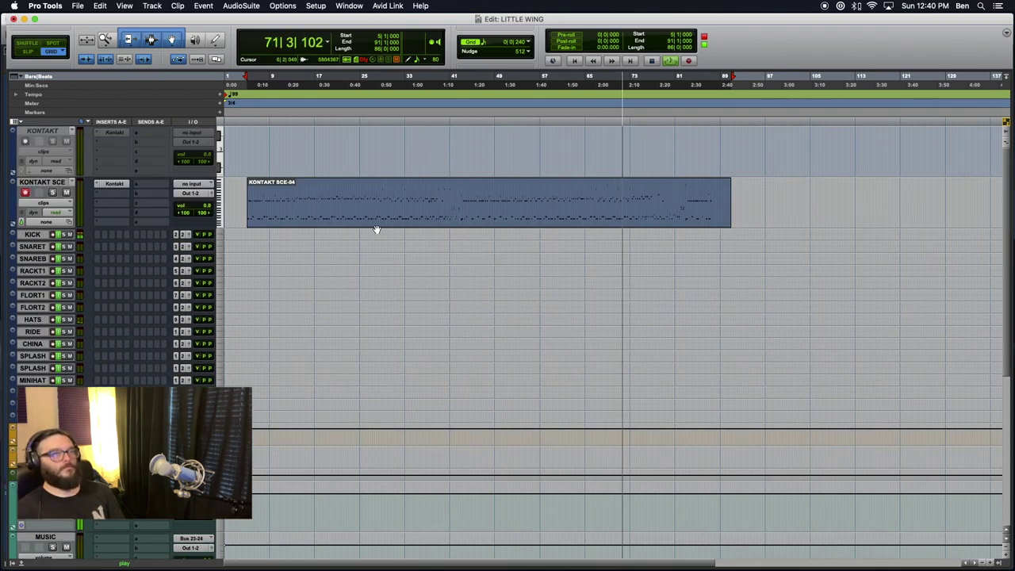
key("super+s")
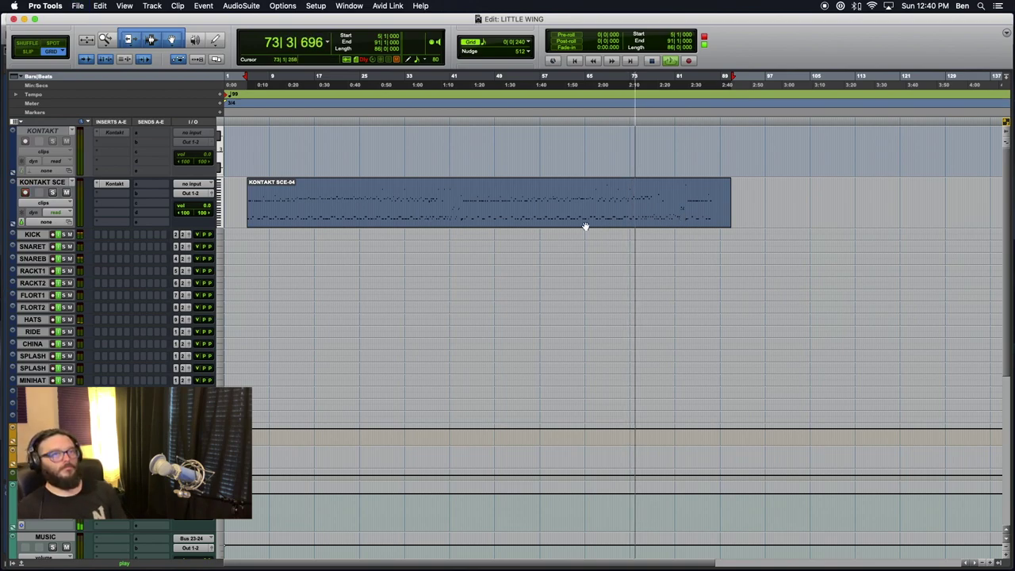
Reopen the KONTAKT SCE clip in the MIDI Editor, examine bars 60 to 87 and play the fill around bar 77
double_click(645, 215)
scroll(649, 337, "right", 20)
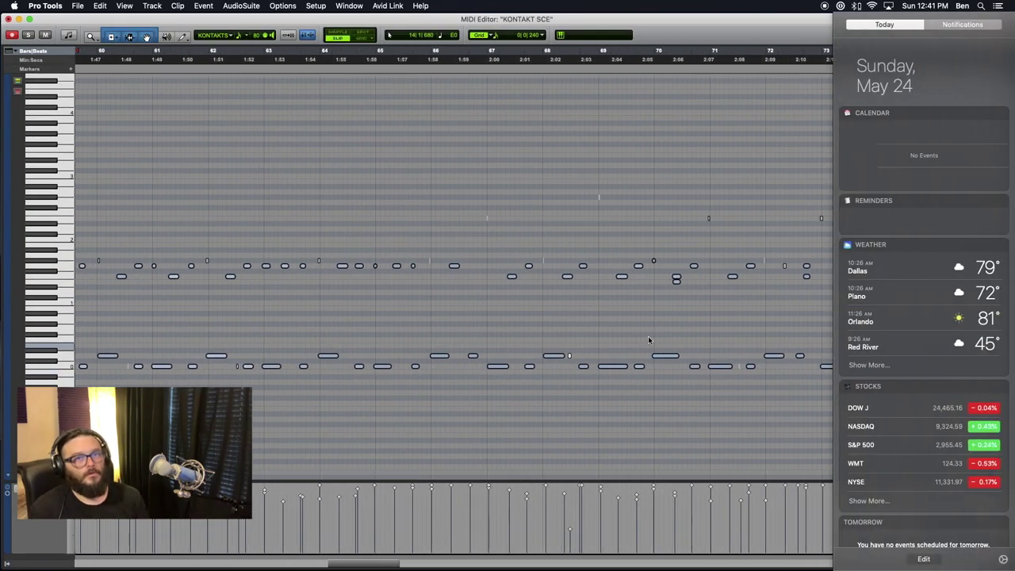
scroll(648, 337, "right", 2)
scroll(648, 339, "right", 12)
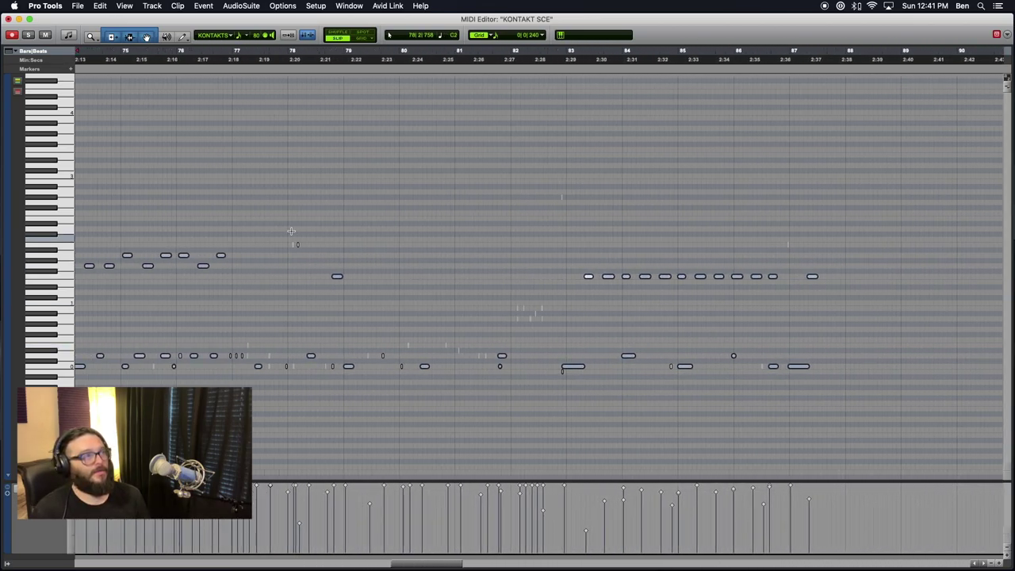
scroll(291, 231, "left", 16)
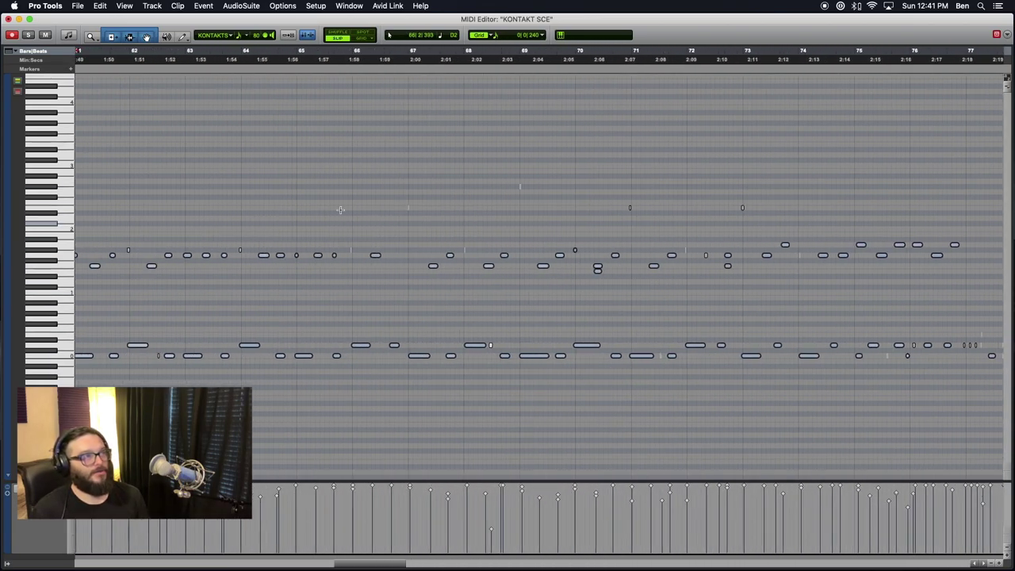
left_click(262, 200)
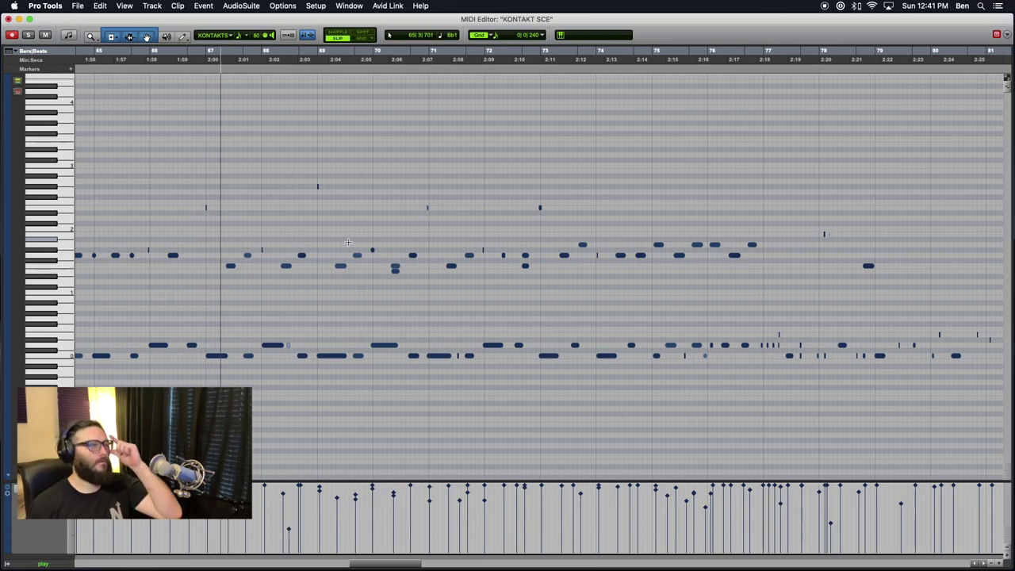
left_click(725, 146)
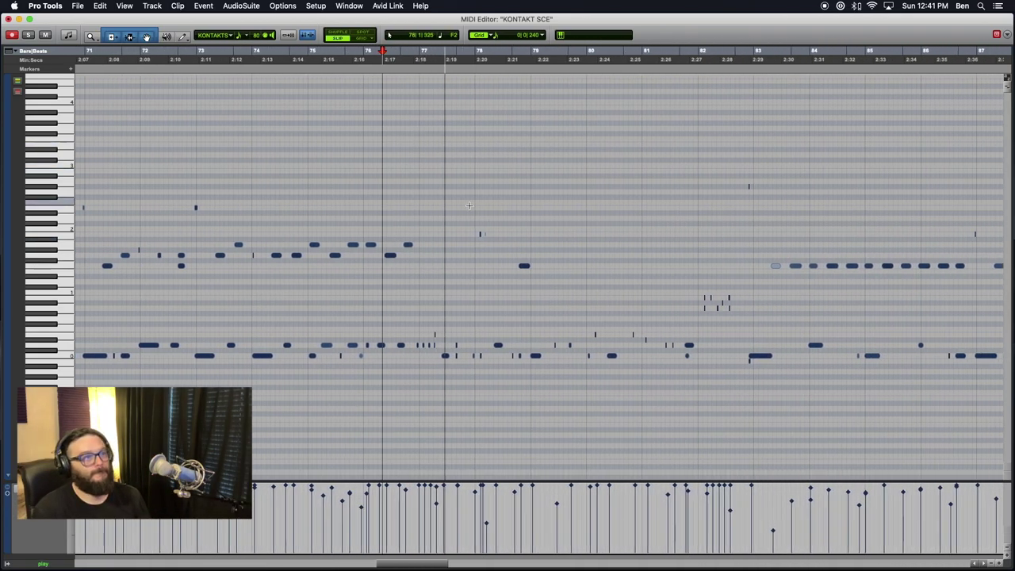
Copy the last cymbal note of bar 76 to F#2 above the kick on 77|2 and play the result
left_click(447, 357)
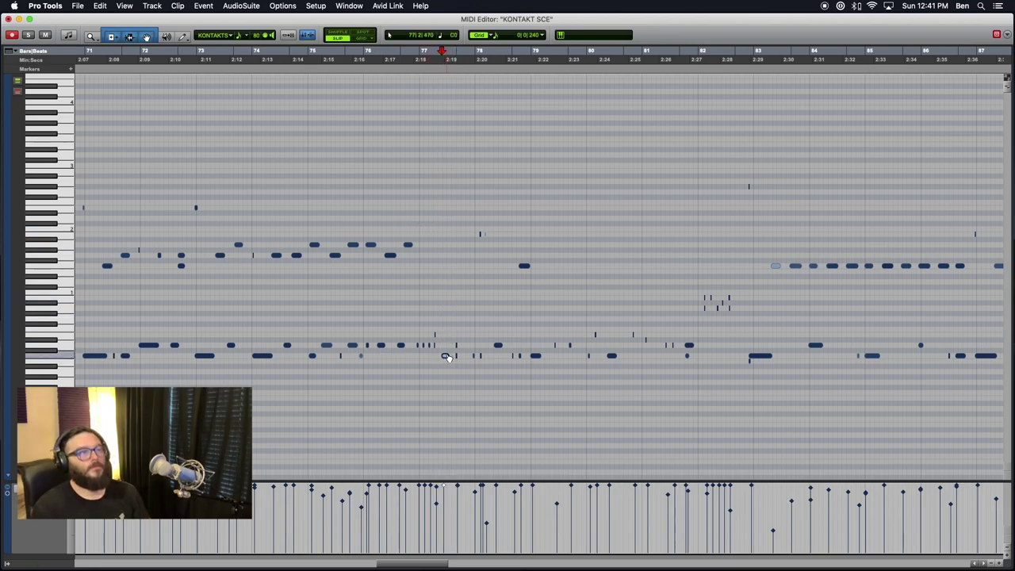
left_click(408, 246)
left_click(427, 226)
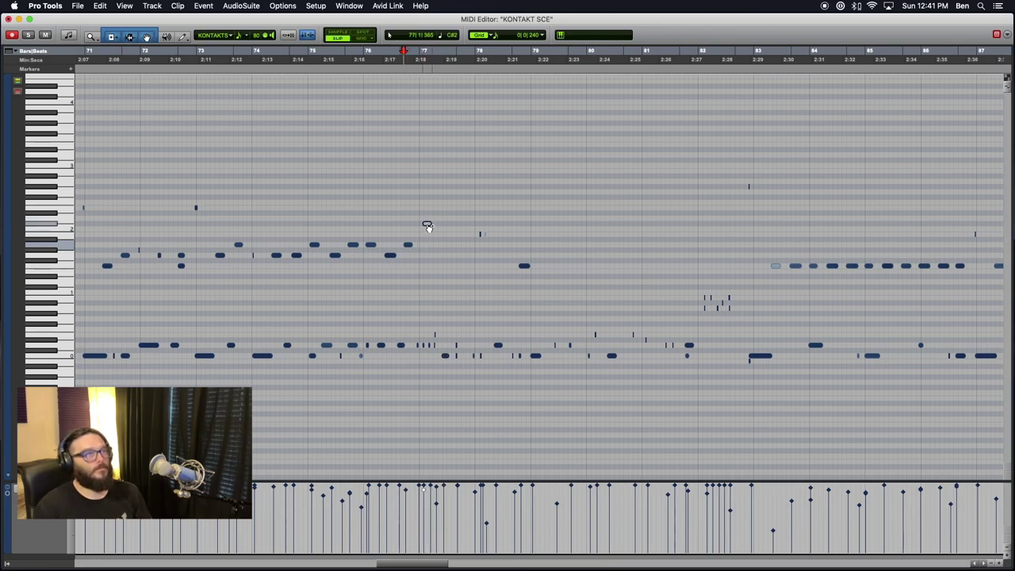
key("super+z")
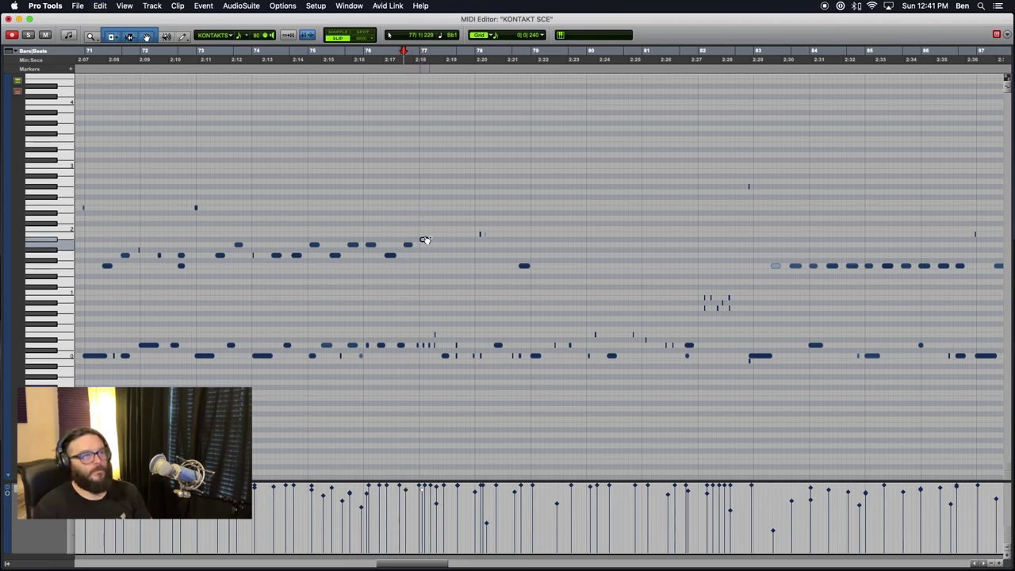
left_click(424, 226)
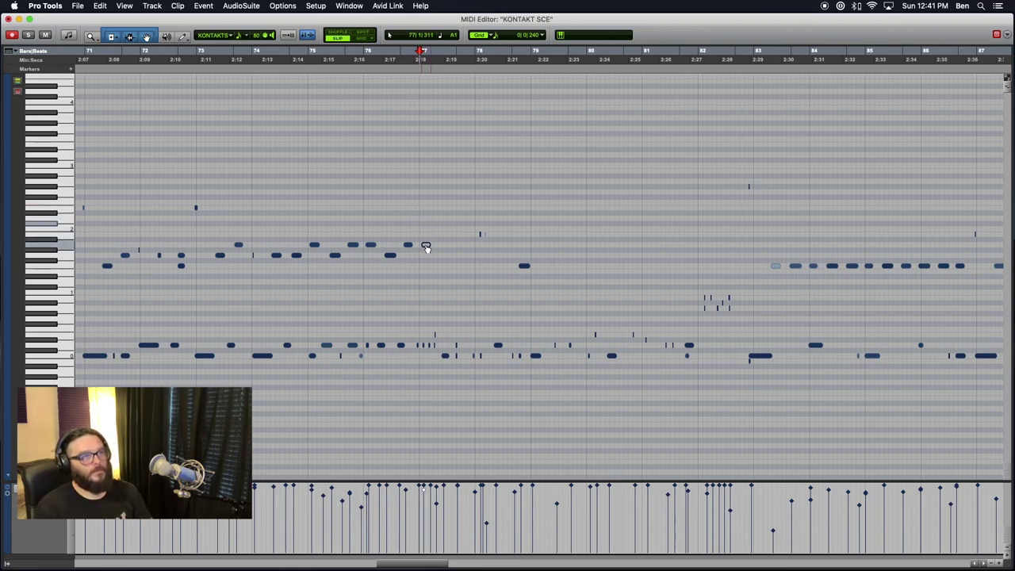
left_click(446, 197)
key("space")
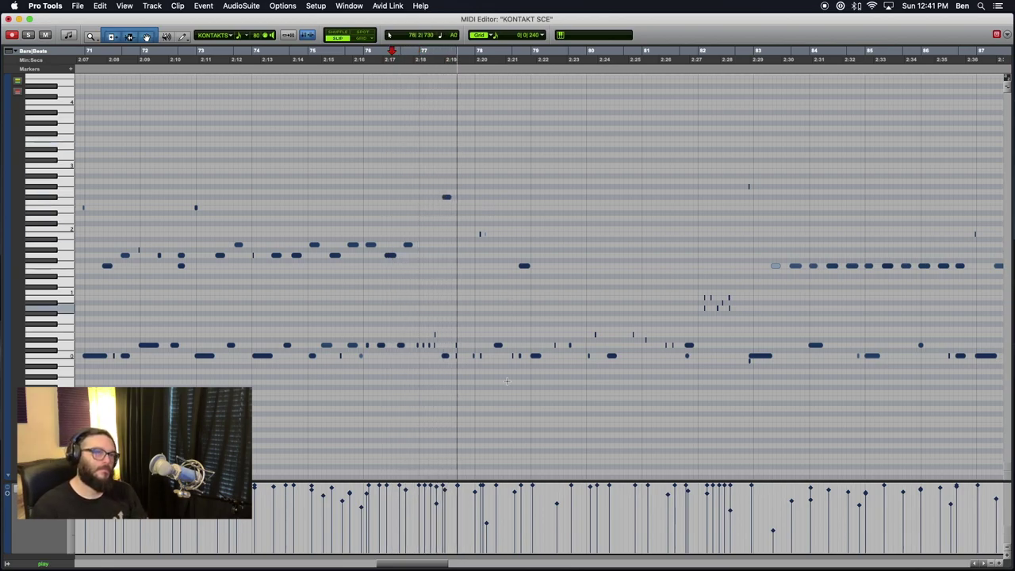
Move the first short B1 note in bar 78 to G#2 on the bar's downbeat kick and play the fill
key("t")
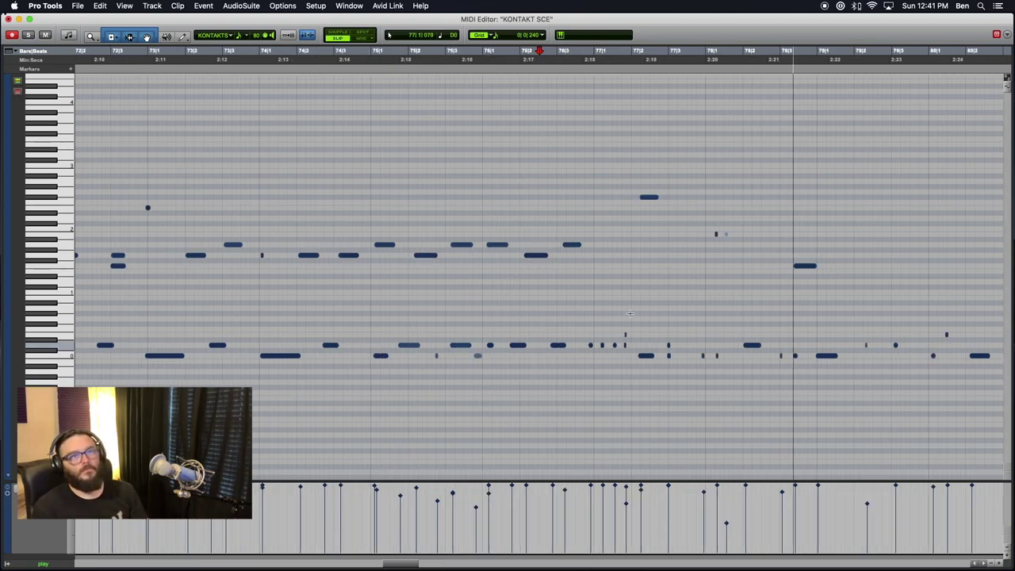
scroll(630, 314, "right", 2)
key("space")
left_click(555, 198)
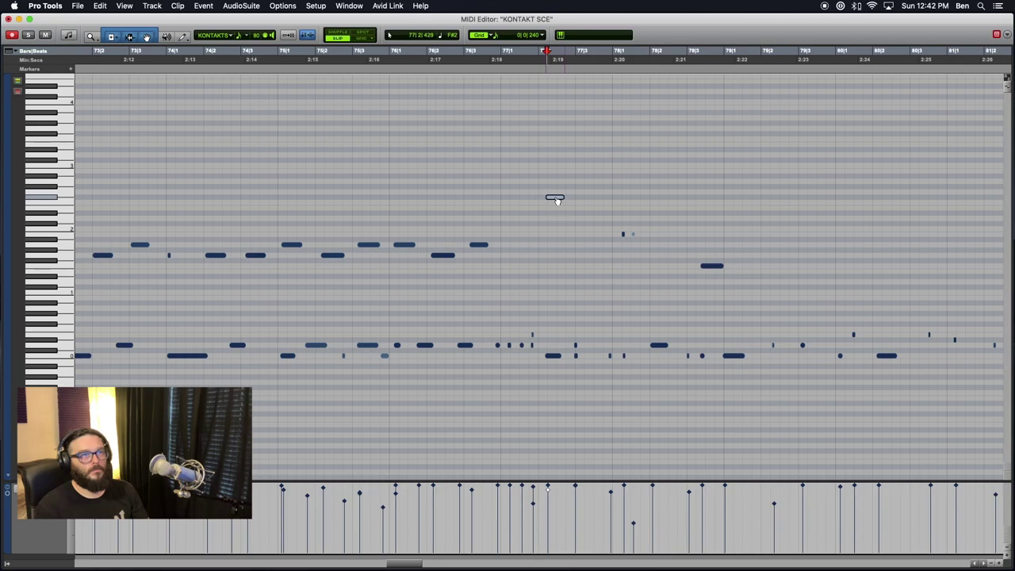
key("space")
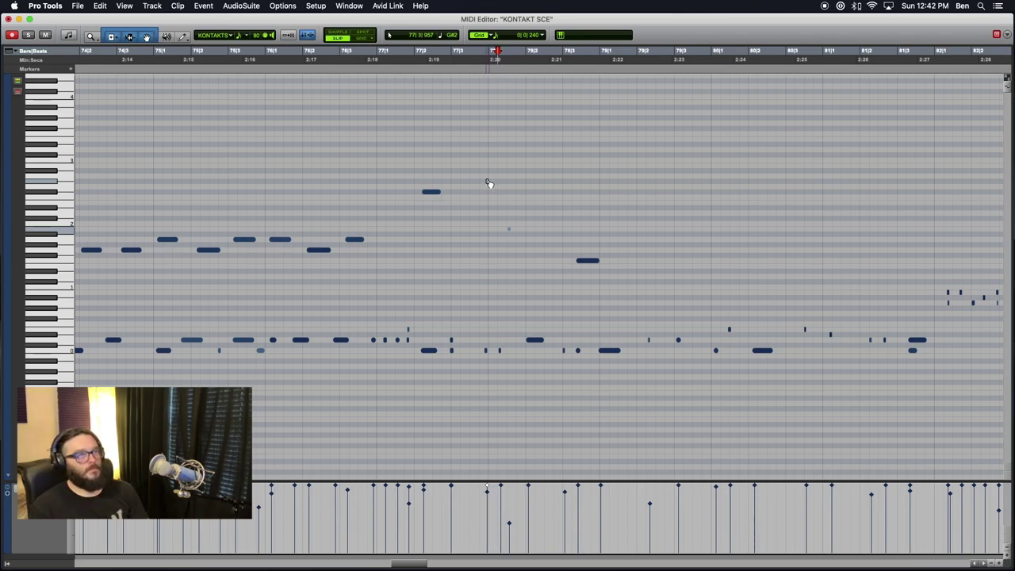
left_click(468, 166)
key("space")
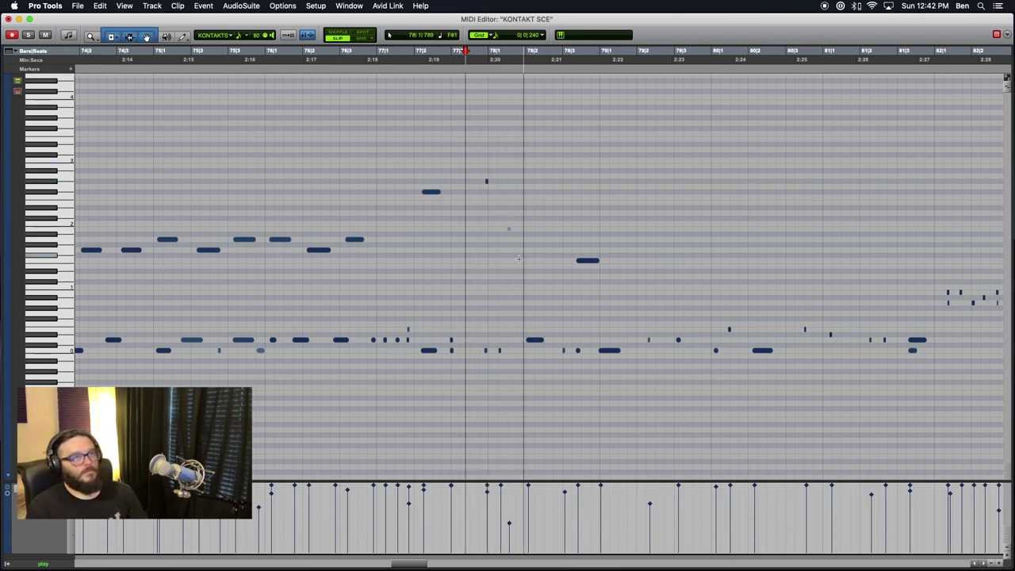
Shift the G#2 note onto the second kick of bar 78, delete the short B1 note beside it and play the fill
left_click(375, 118)
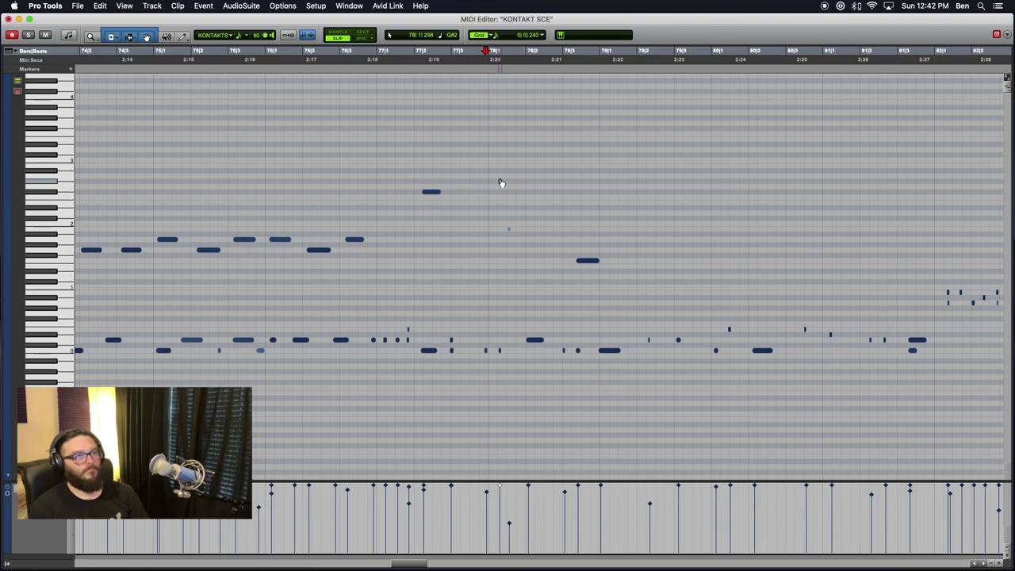
left_click(508, 229)
left_click(361, 123)
left_click(288, 124)
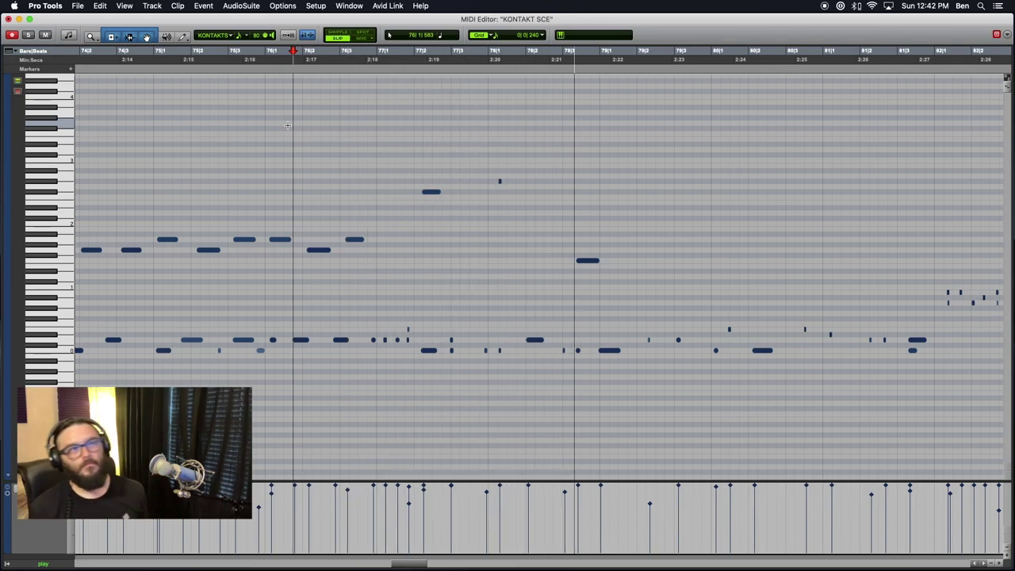
key("space")
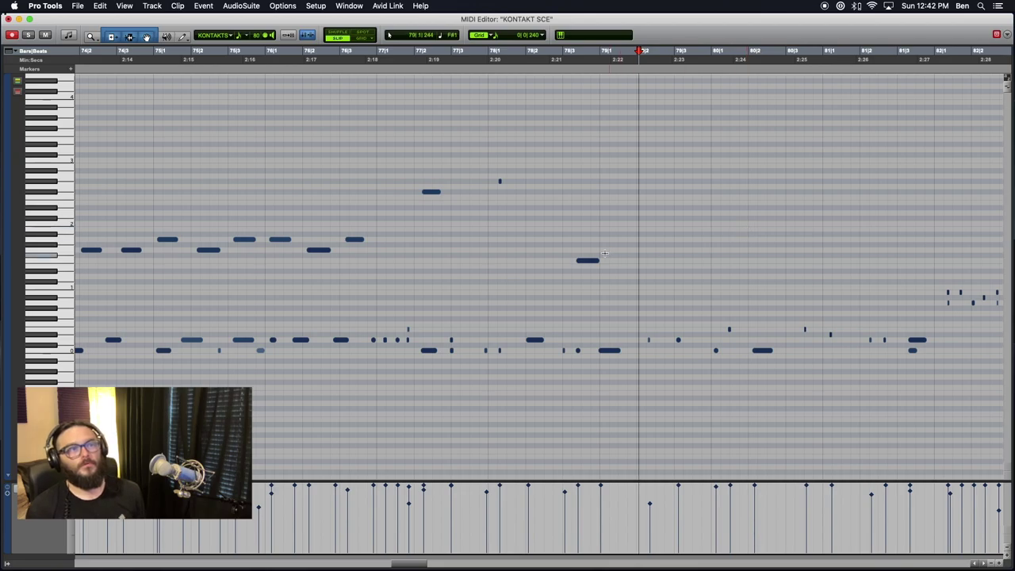
Try the long cymbal note at 78|3 on F3 and play the fill
left_click_drag(589, 264, 588, 117)
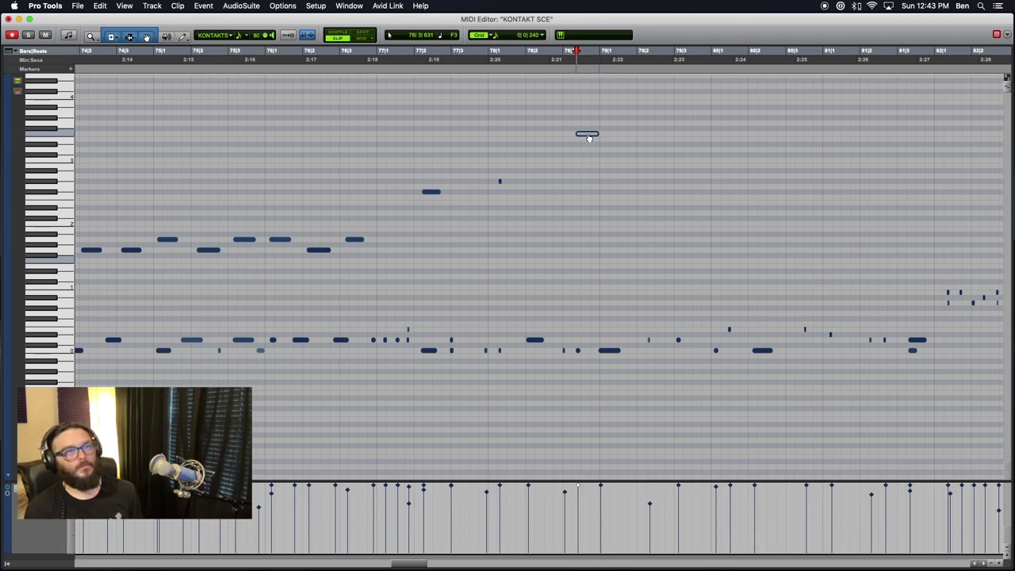
left_click(325, 116)
key("space")
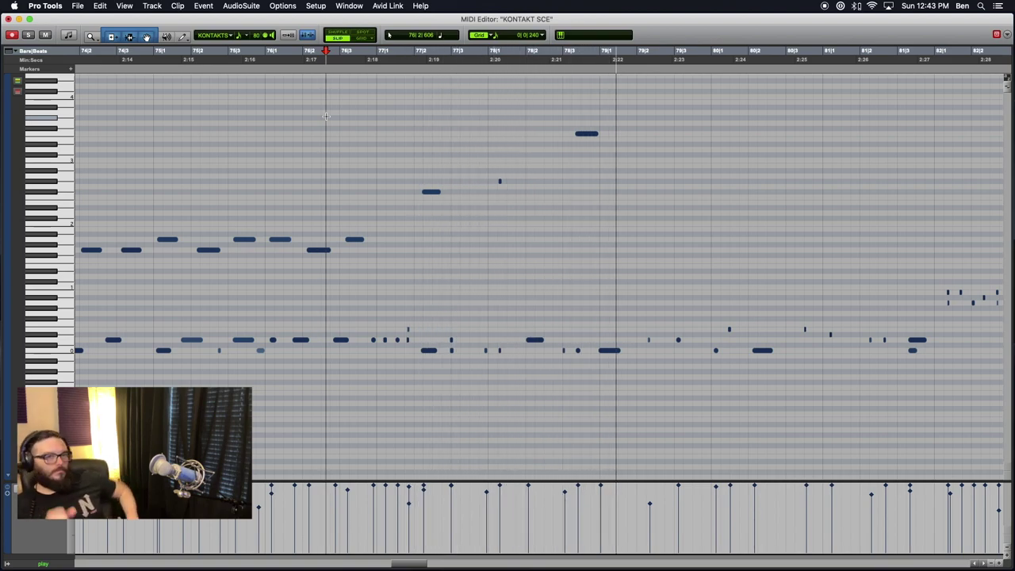
key("space")
Nudge the cymbal note at 78|3 toward the kick, try it on E3 and put it back on F3
scroll(493, 220, "up", 5)
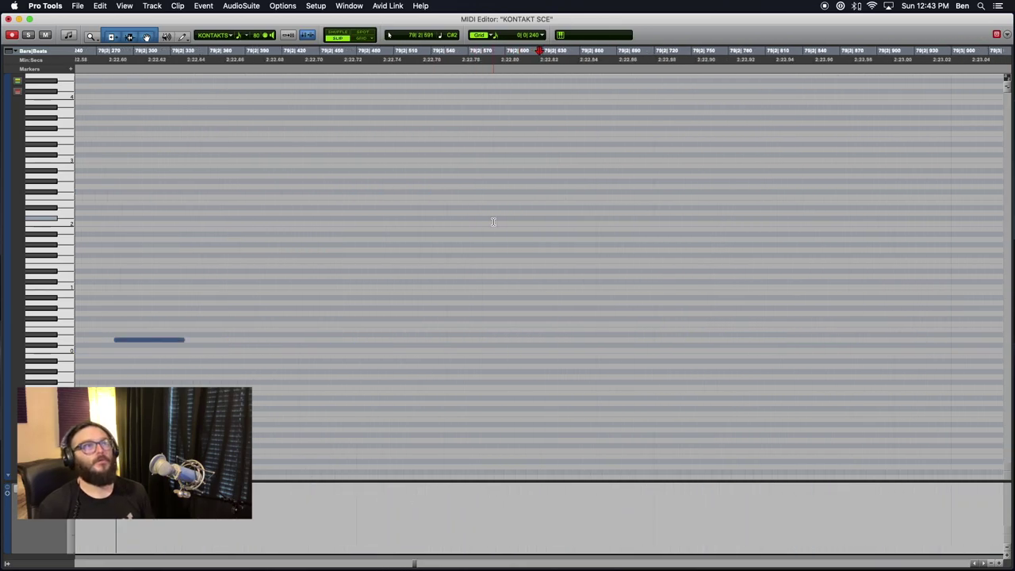
scroll(493, 222, "down", 4)
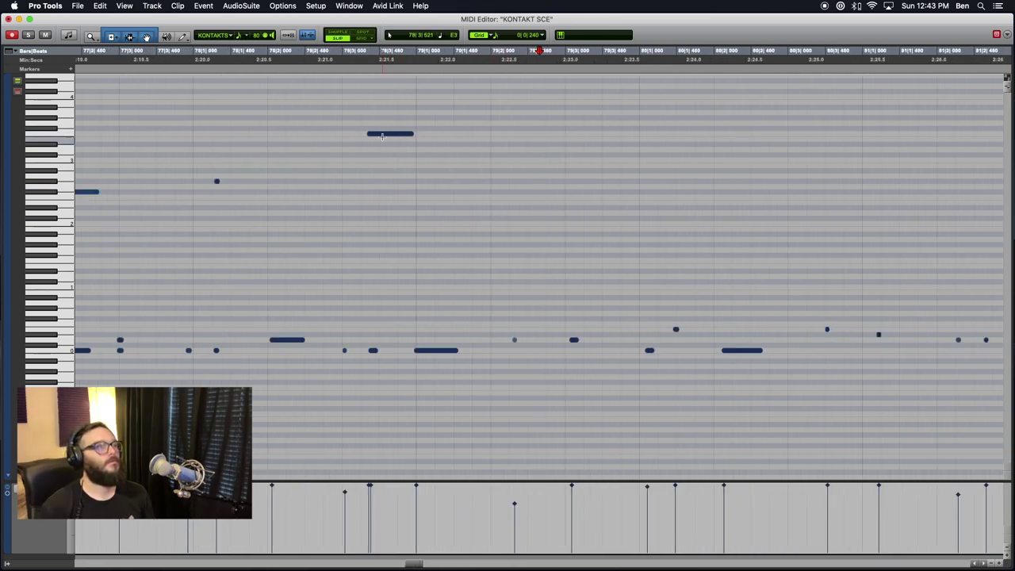
left_click_drag(384, 138, 386, 140)
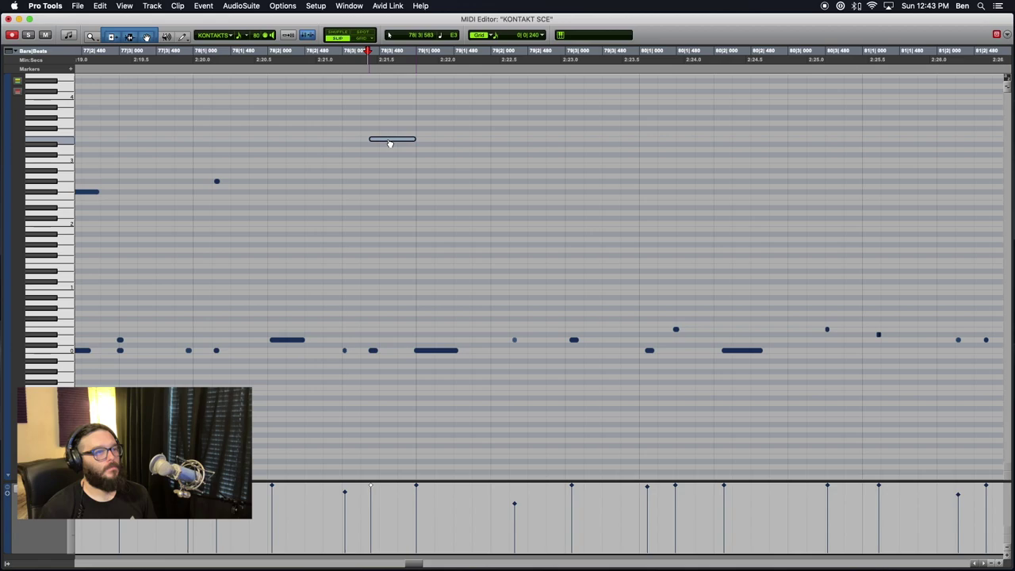
left_click_drag(390, 144, 391, 142)
left_click(272, 129)
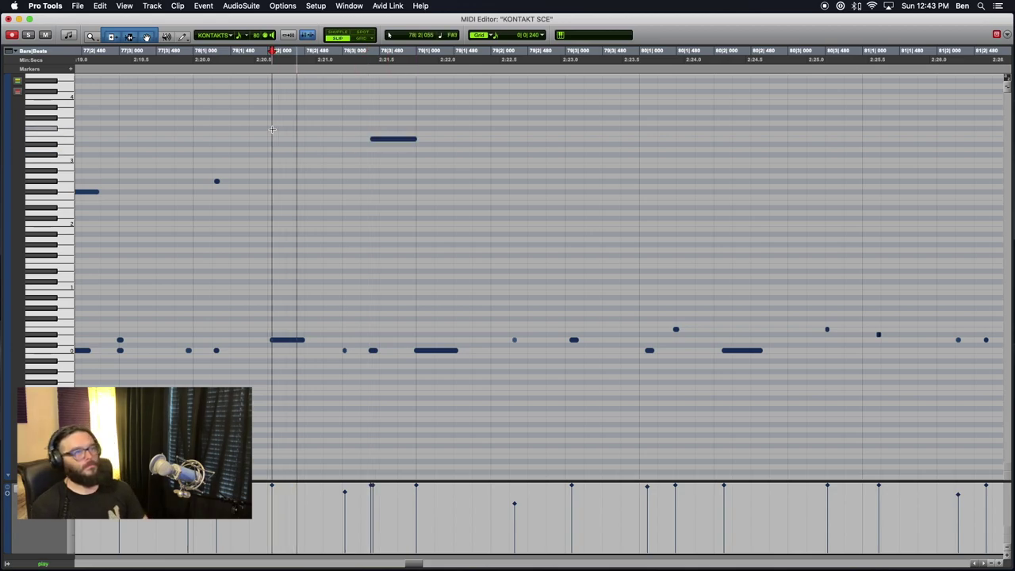
left_click(264, 114)
left_click(383, 142)
left_click(315, 148)
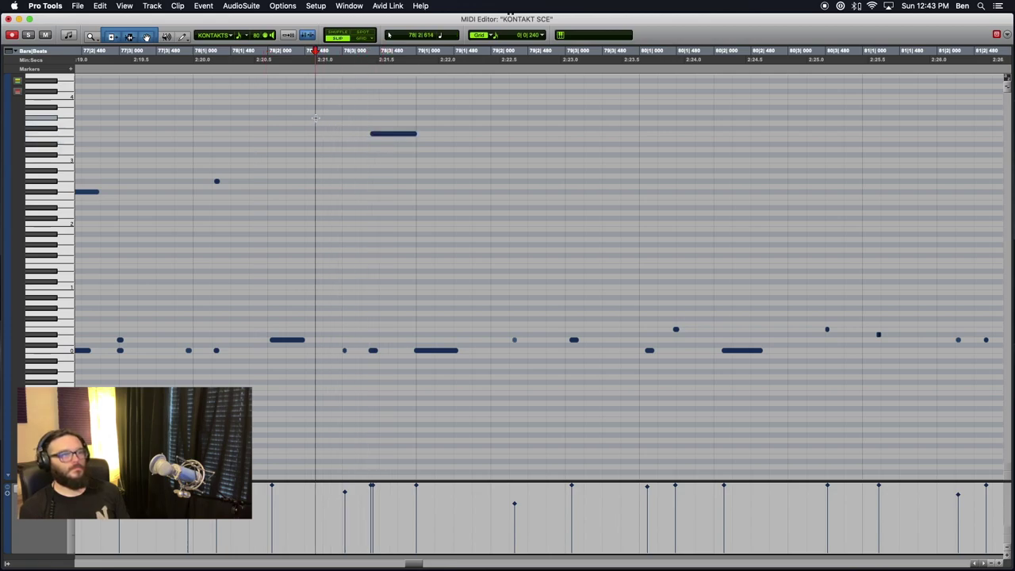
Move the cymbal note at 78|3 down to F#2 and play the passage from bar 76
key("r")
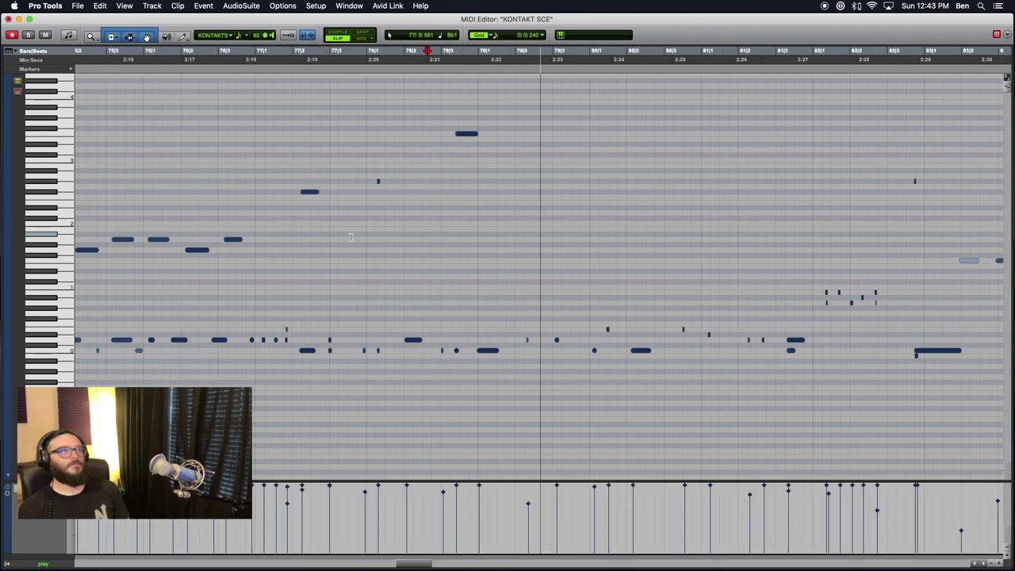
left_click(469, 137)
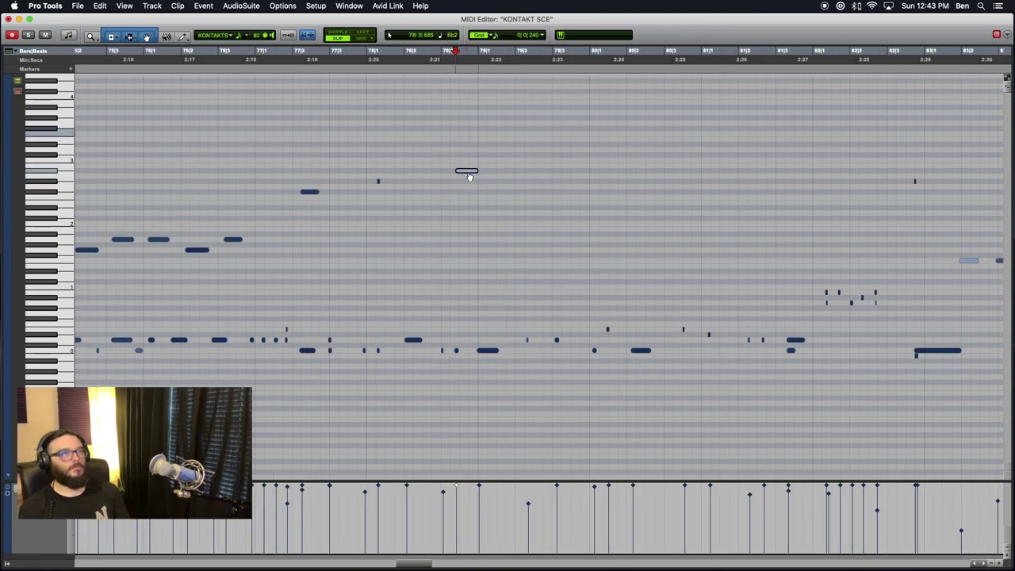
left_click_drag(467, 183, 466, 193)
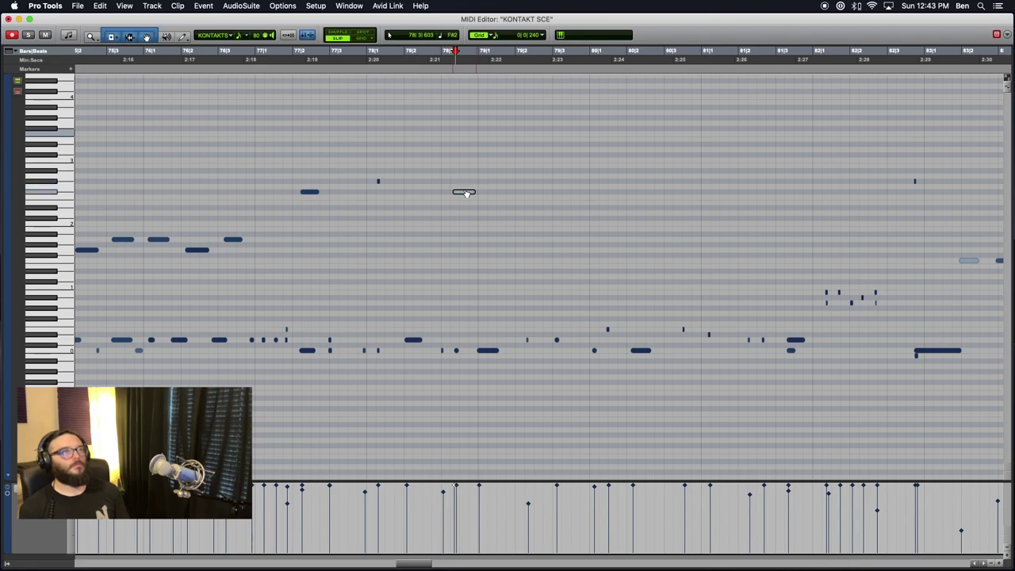
left_click(212, 145)
key("space")
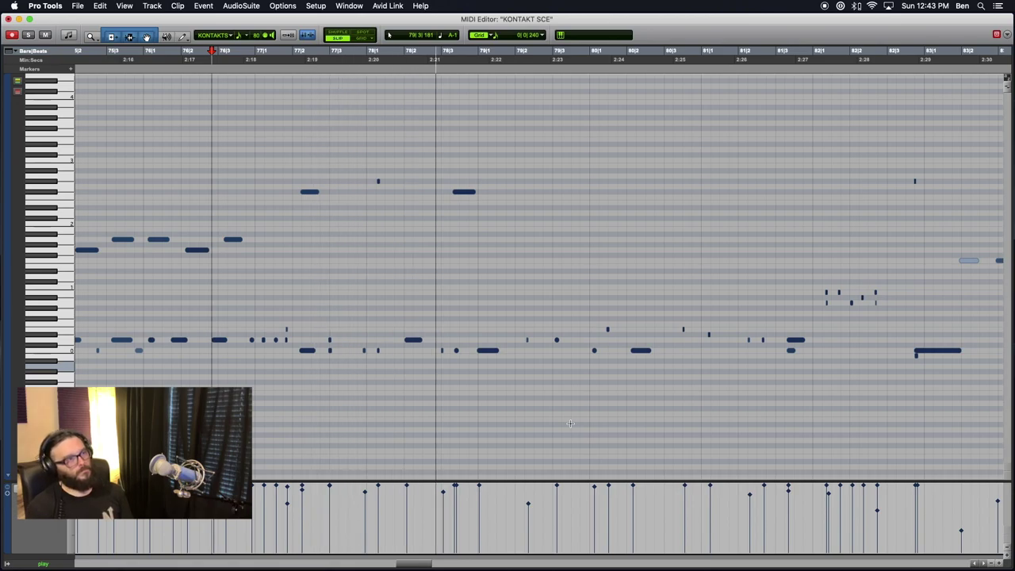
key("space")
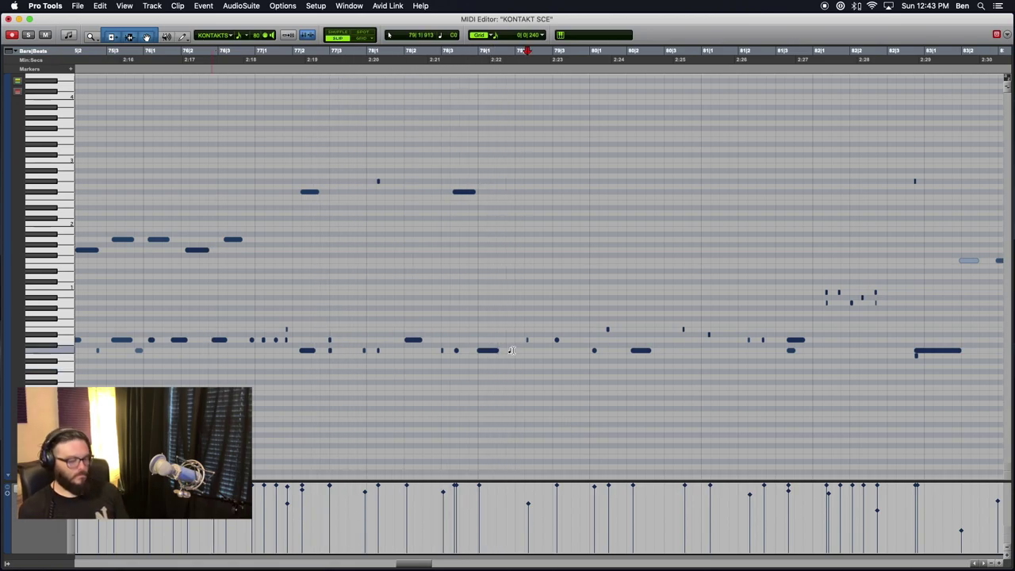
Shorten the F#2 note at 78|3 to a brief hit and play the fill
key("t")
key("t")
left_click(272, 193)
key("space")
left_click_drag(343, 191, 314, 191)
key("space")
Play the performance from about bar 66 through the edited fill to check how the changed cymbal hits sound
key("super+[")
key("super+[")
key("super+[")
key("super+[")
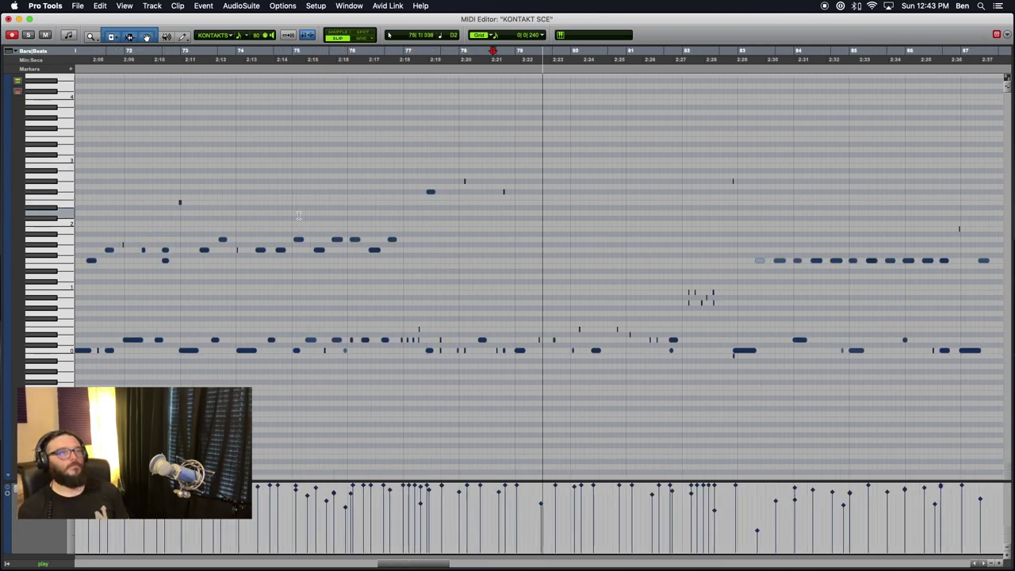
key("super+]")
key("super+]")
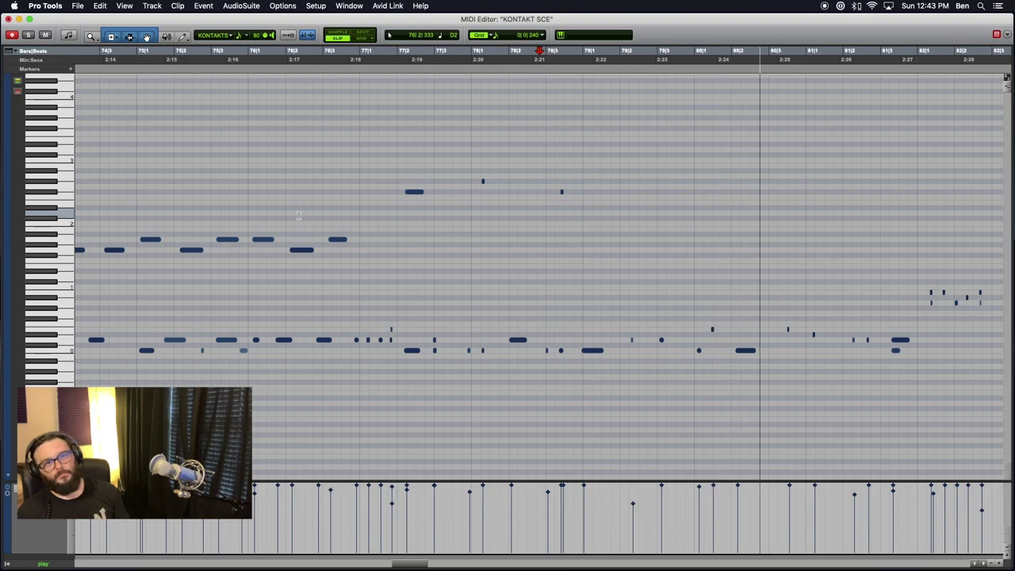
key("super+[")
key("super+[")
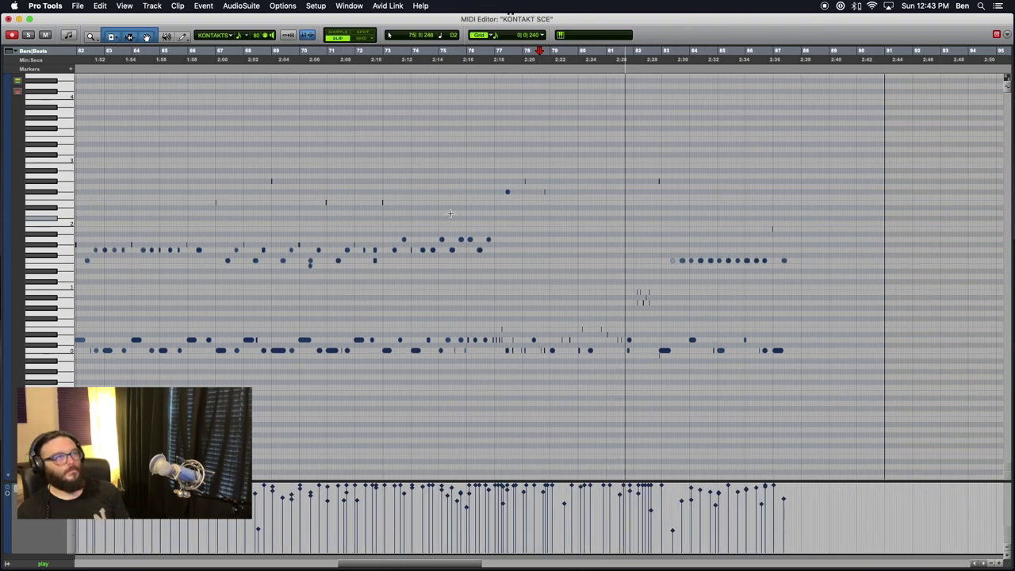
left_click(266, 111)
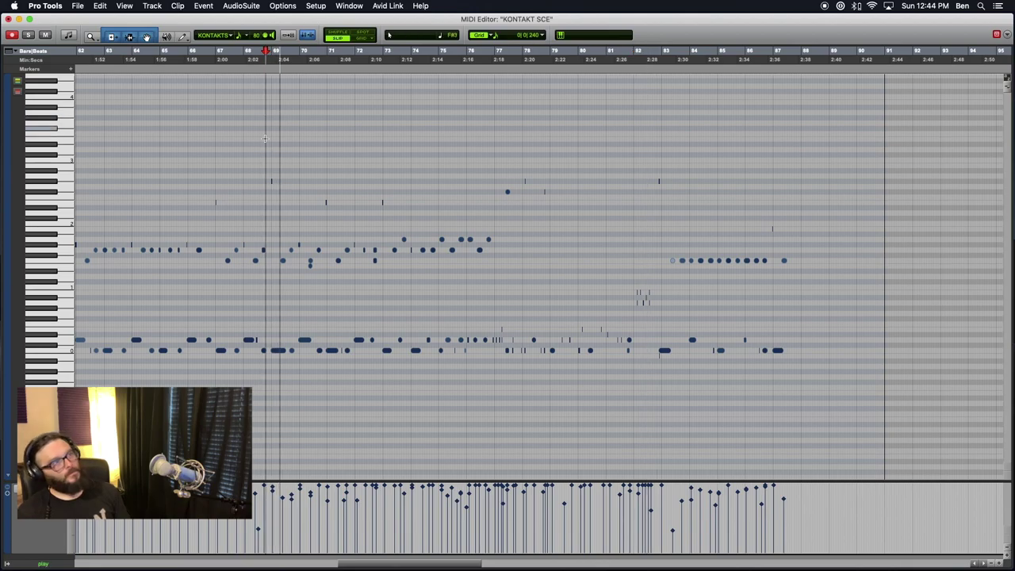
left_click(203, 128)
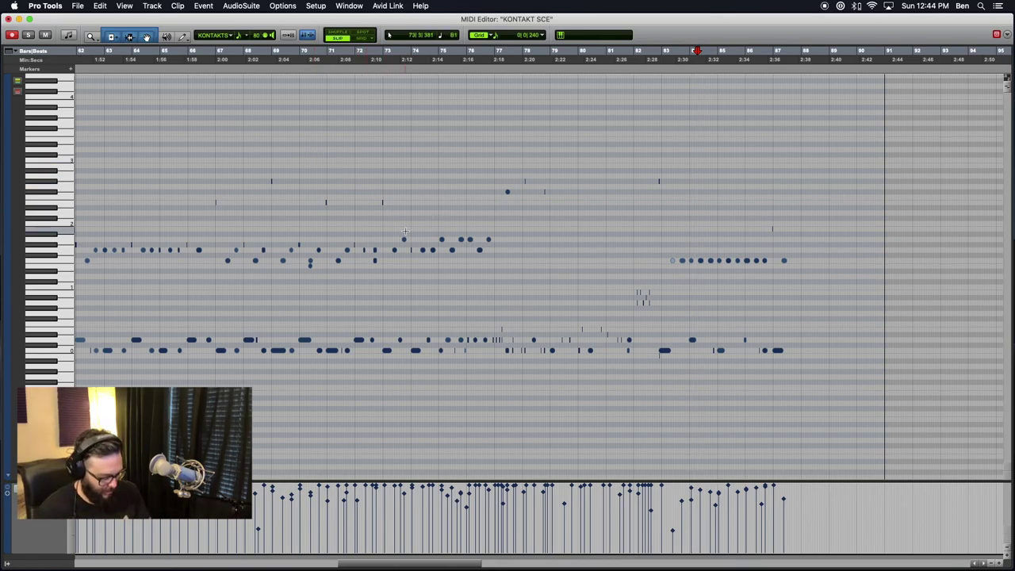
Look over the notes of the whole KONTAKT SCE clip and play it from bar 65
key("r")
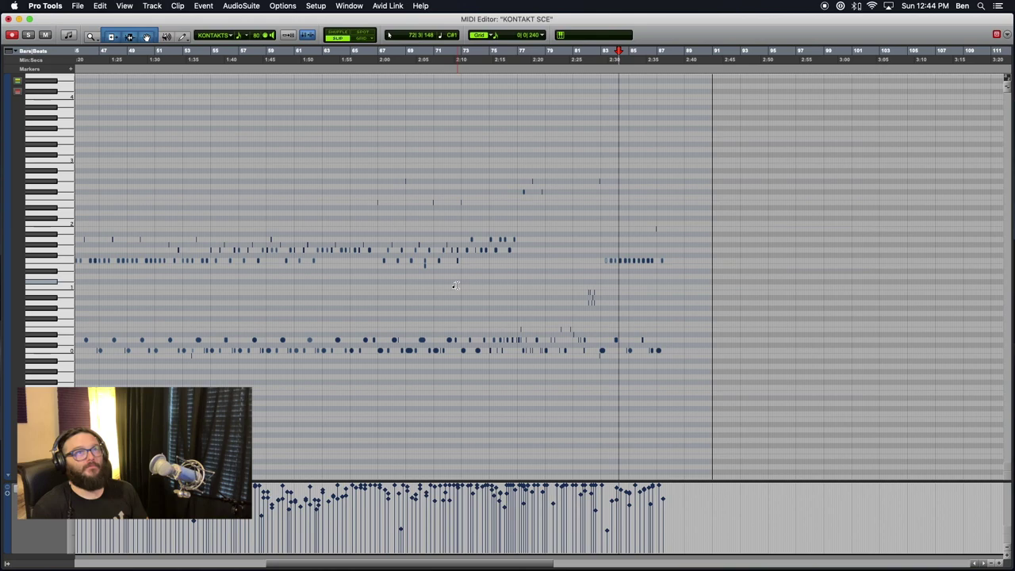
key("r")
key("r")
key("t")
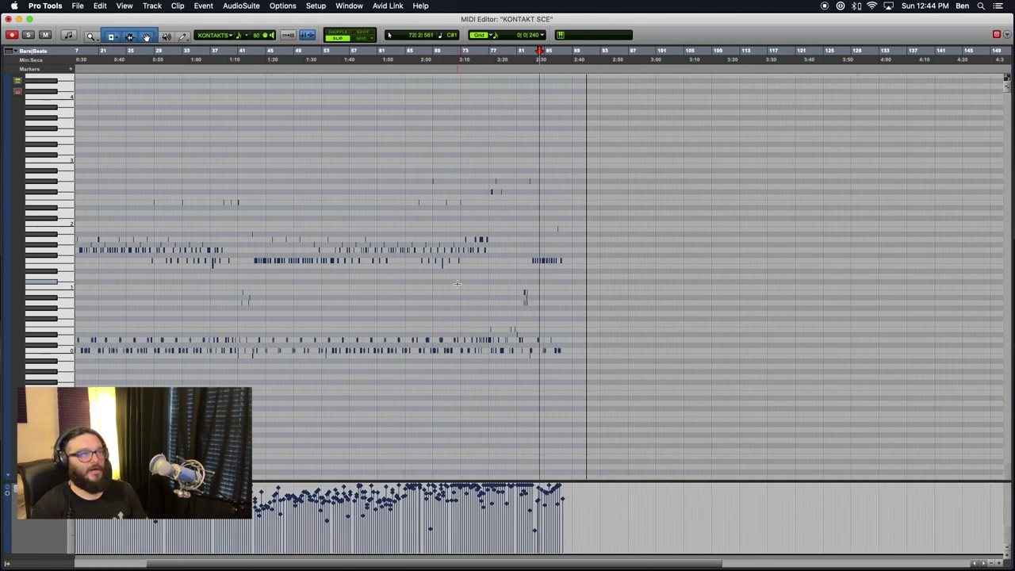
scroll(457, 283, "left", 3)
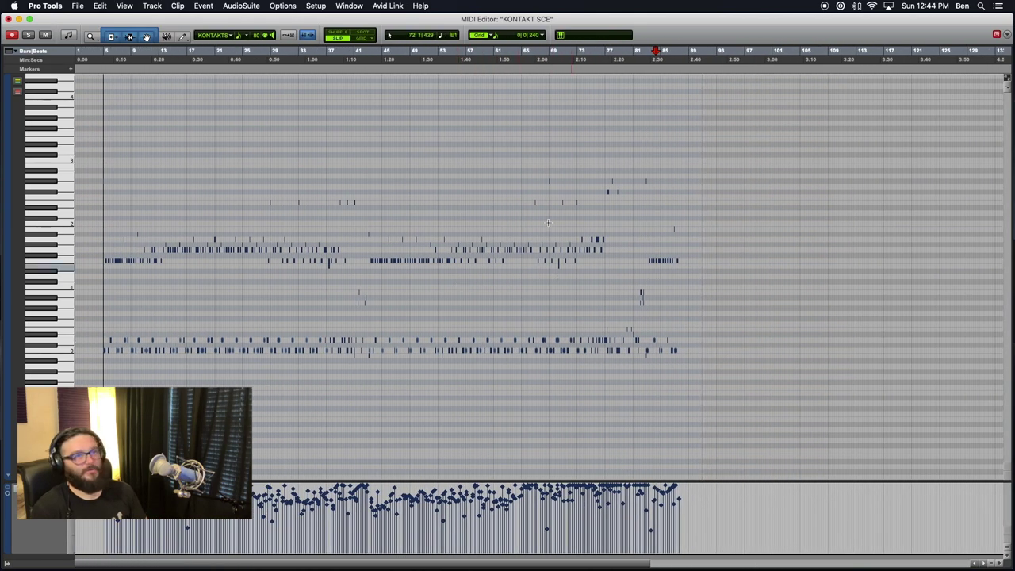
scroll(592, 200, "right", 3)
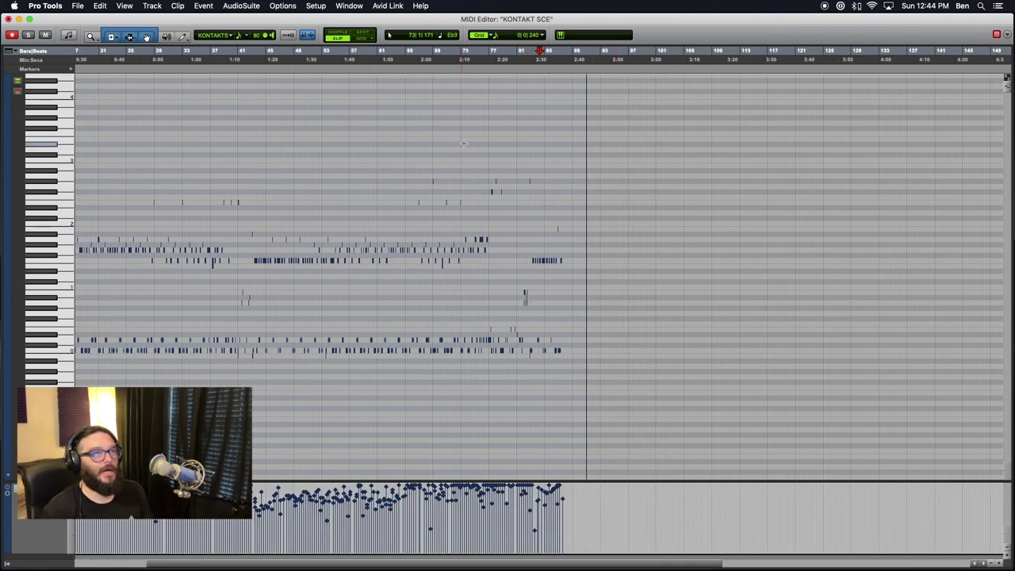
key("t")
key("t")
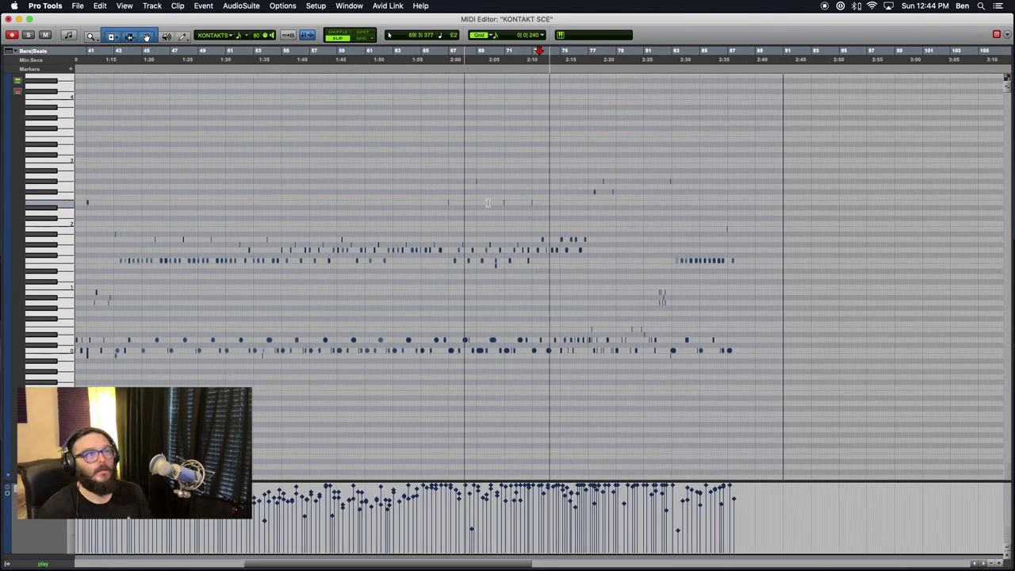
left_click(323, 129)
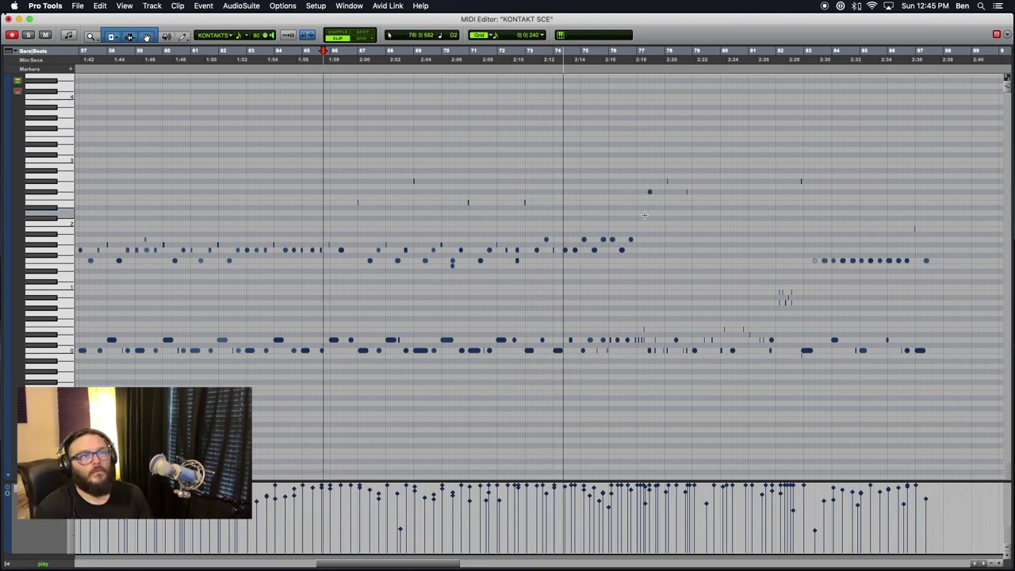
Try deleting all notes between bar 75 and bar 77, after stopping the playback
key("space")
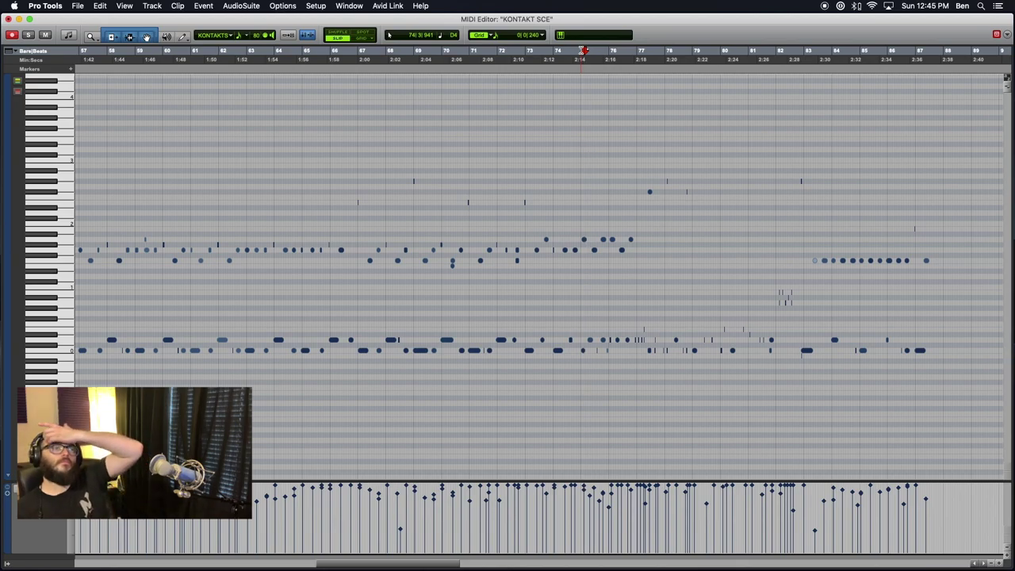
left_click_drag(581, 127, 636, 194)
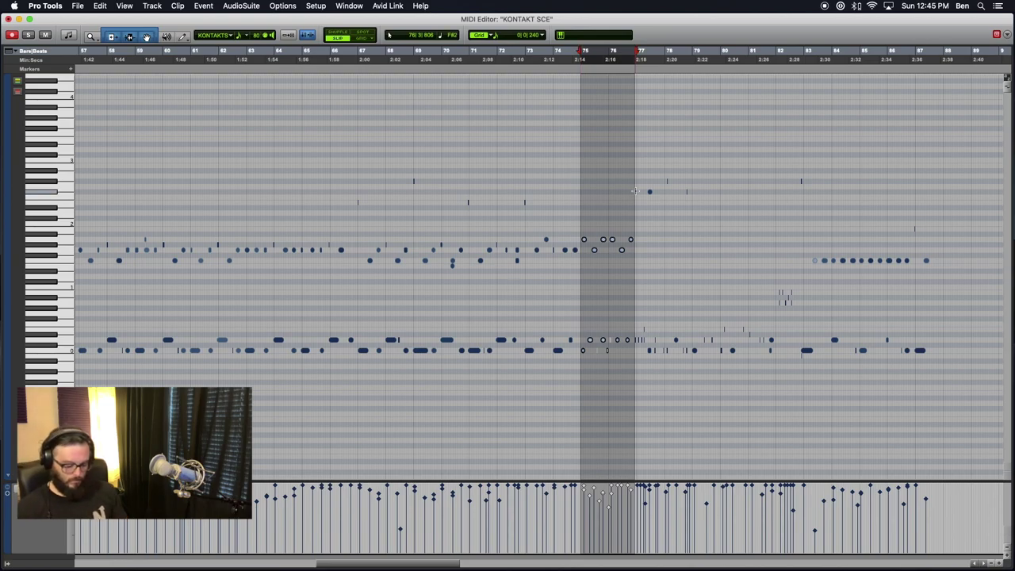
key("Delete")
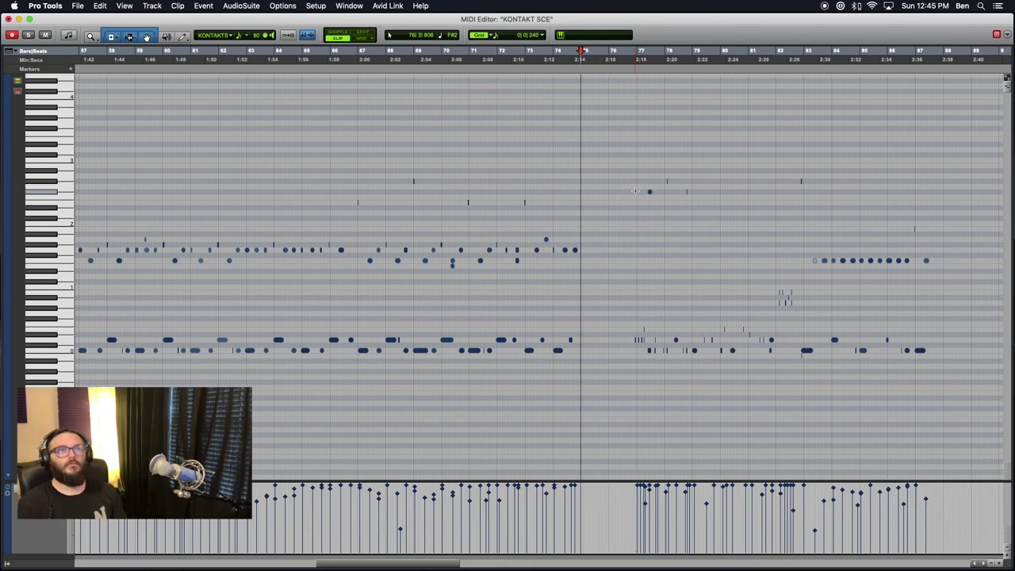
Try closing the gap by moving every note from bar 77 to the end of the clip earlier, starting at 75|1
left_click_drag(627, 117, 970, 431)
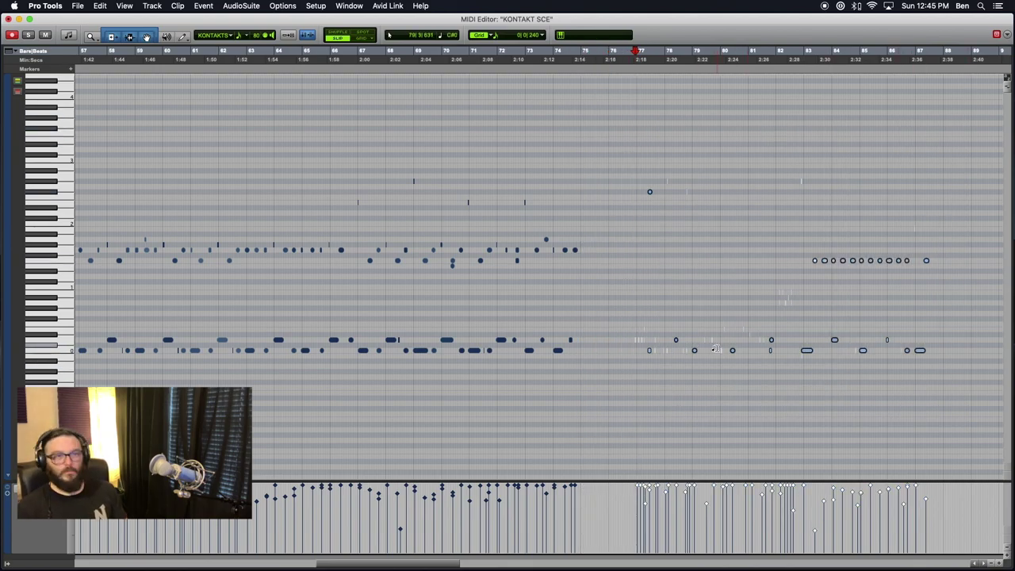
key("t")
key("t")
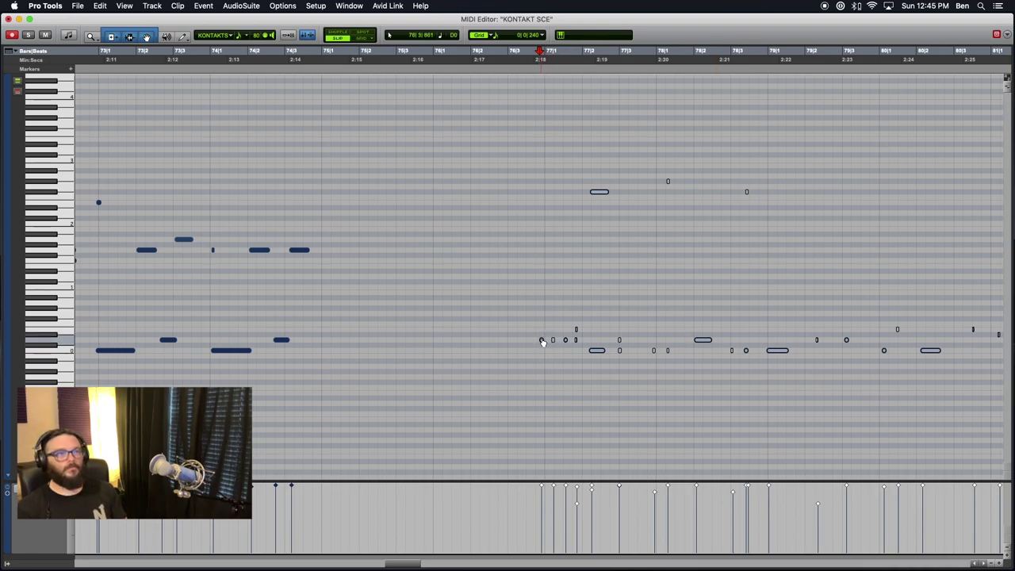
left_click_drag(543, 342, 326, 344)
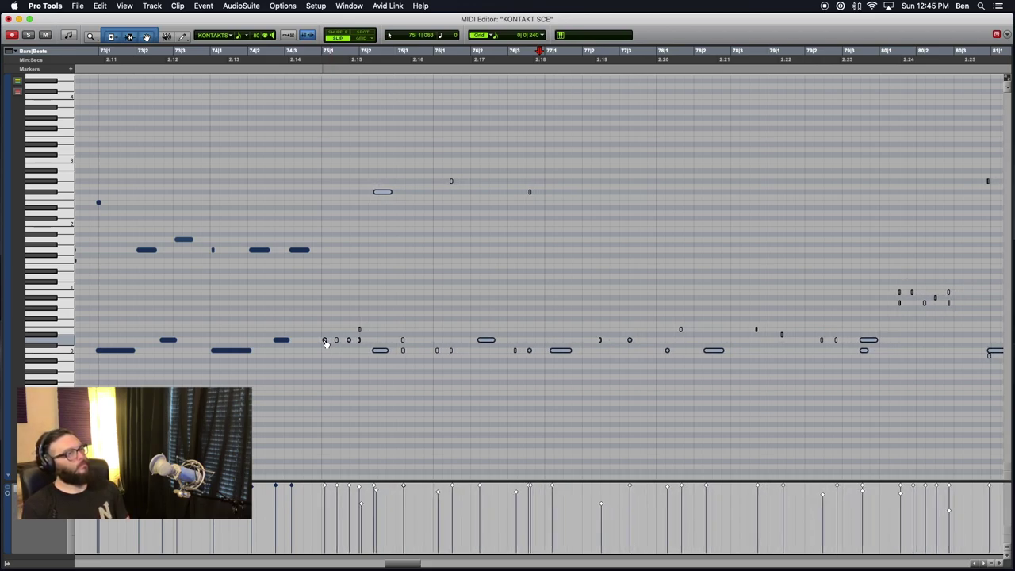
Play the joined passage from just before bar 73 and look over the rest of the clip
left_click(142, 107)
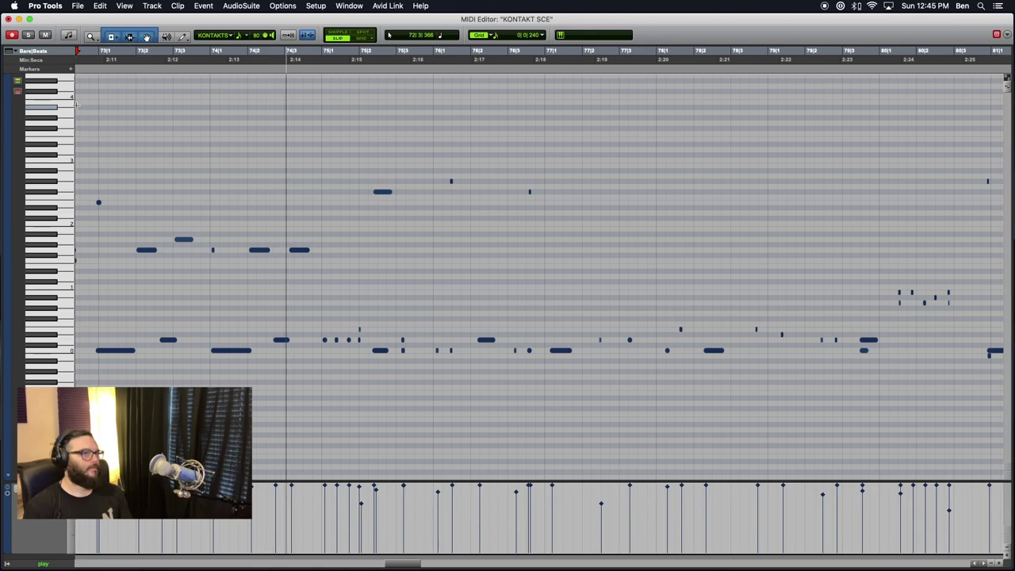
key("r")
key("r")
key("r")
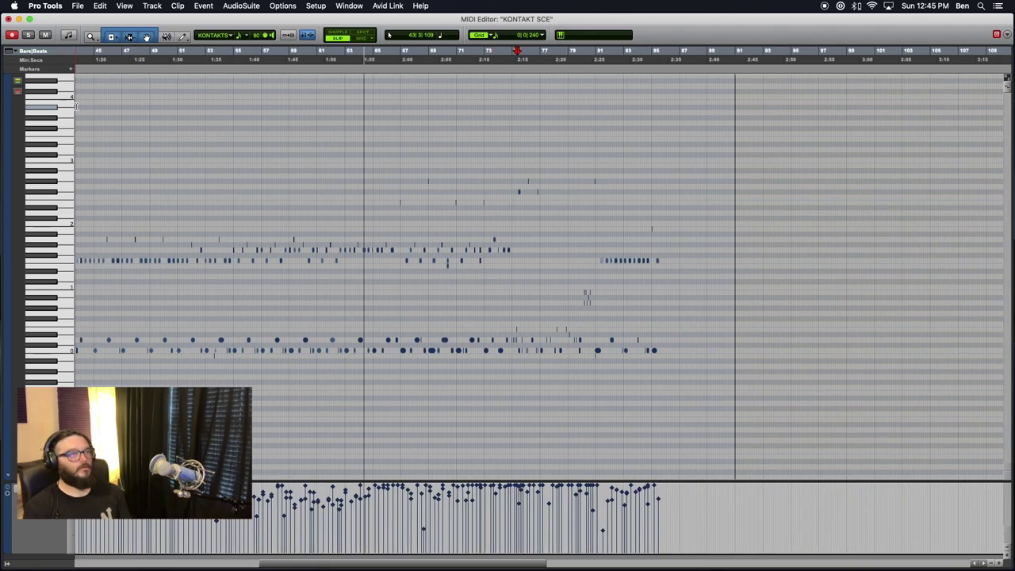
key("t")
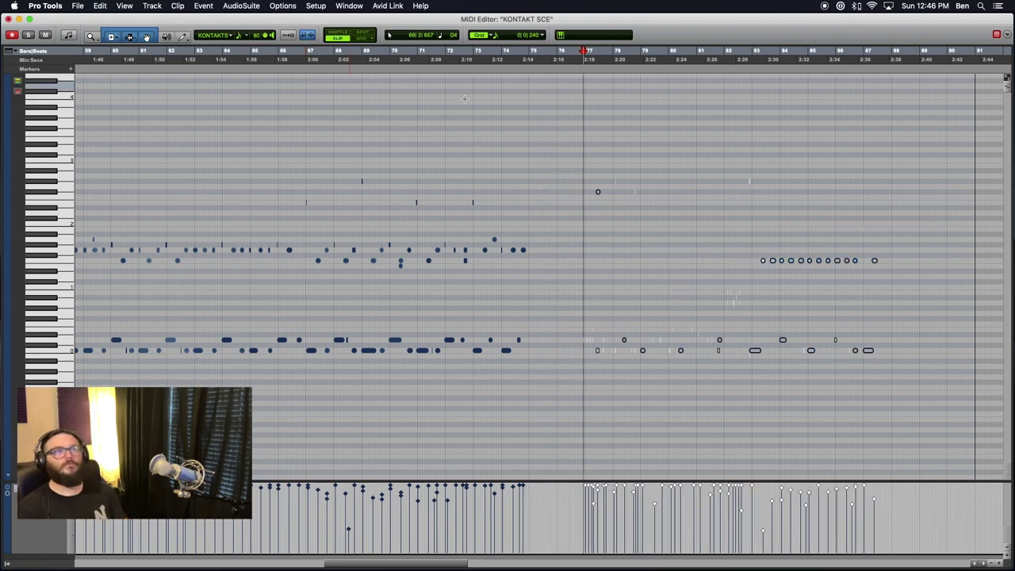
Play the performance from about bar 67 to the closing section
left_click(399, 133)
left_click(308, 125)
key("space")
left_click(297, 125)
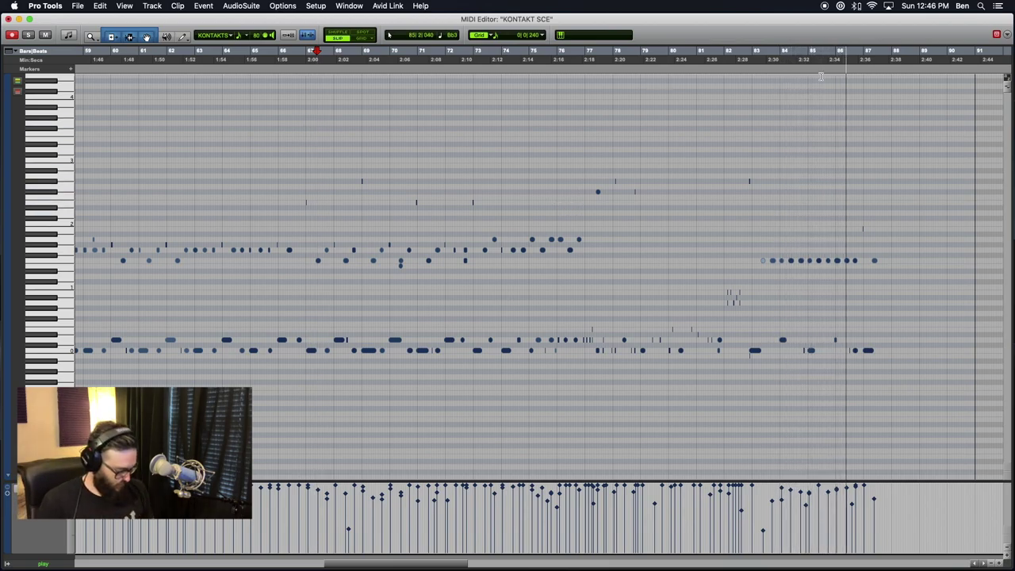
key("space")
Replay the short fill in bar 82 and the transition into bar 83
left_click(739, 134)
key("space")
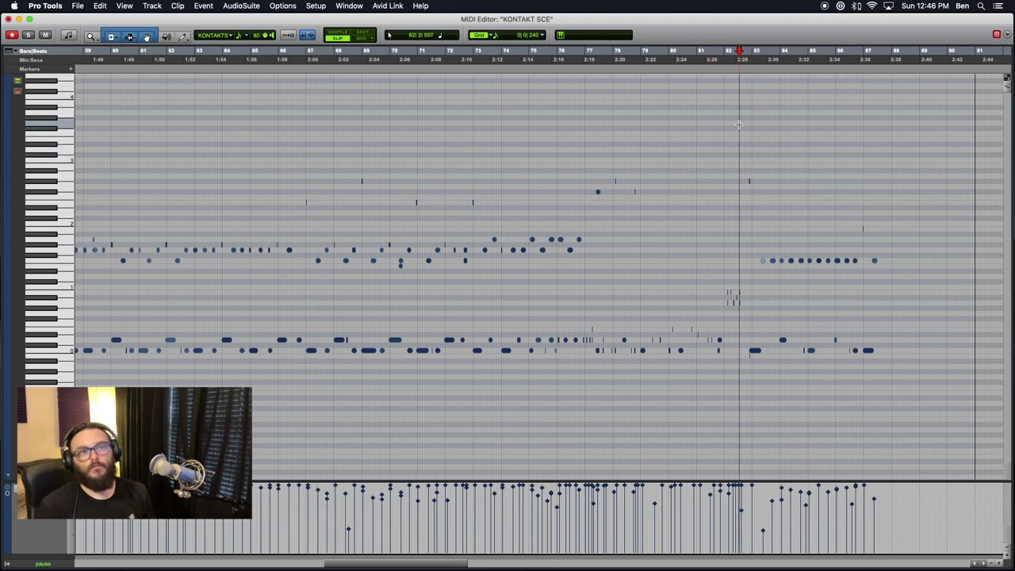
key("space")
left_click(722, 137)
key("space")
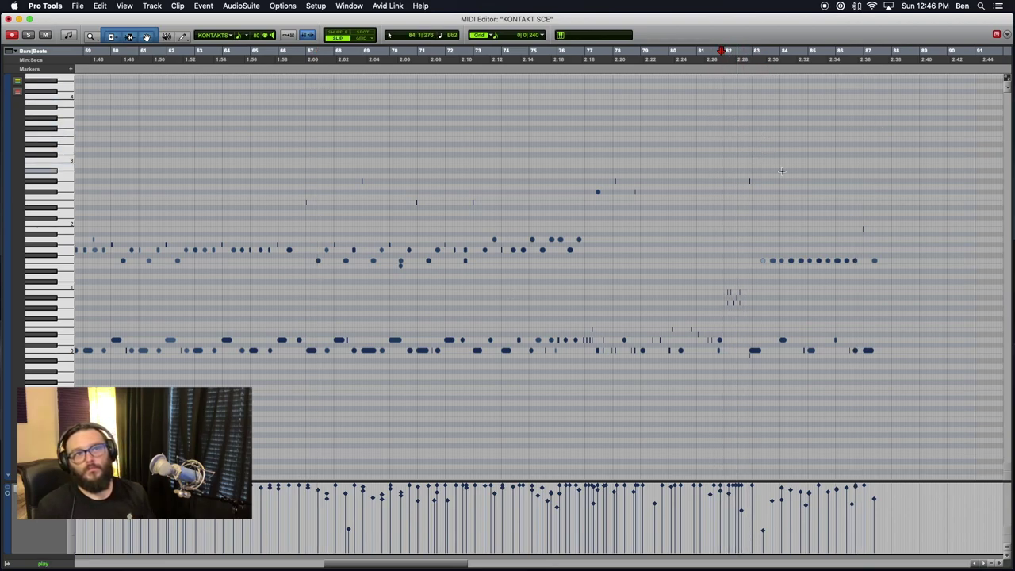
key("space")
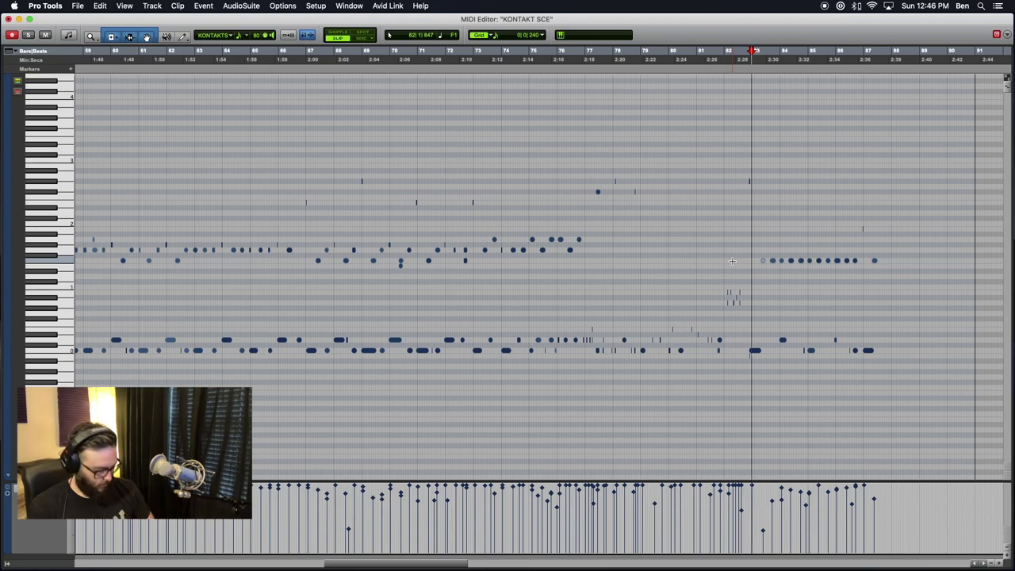
Look over the notes between bars 71 and 87 and play the passage from 74|1
key("t")
key("t")
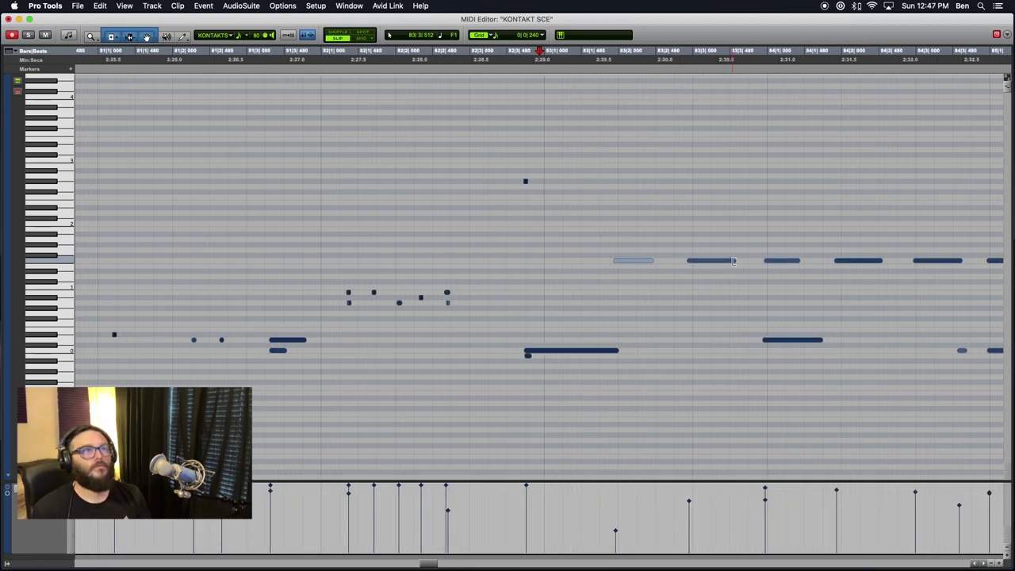
key("r")
scroll(637, 283, "right", 3)
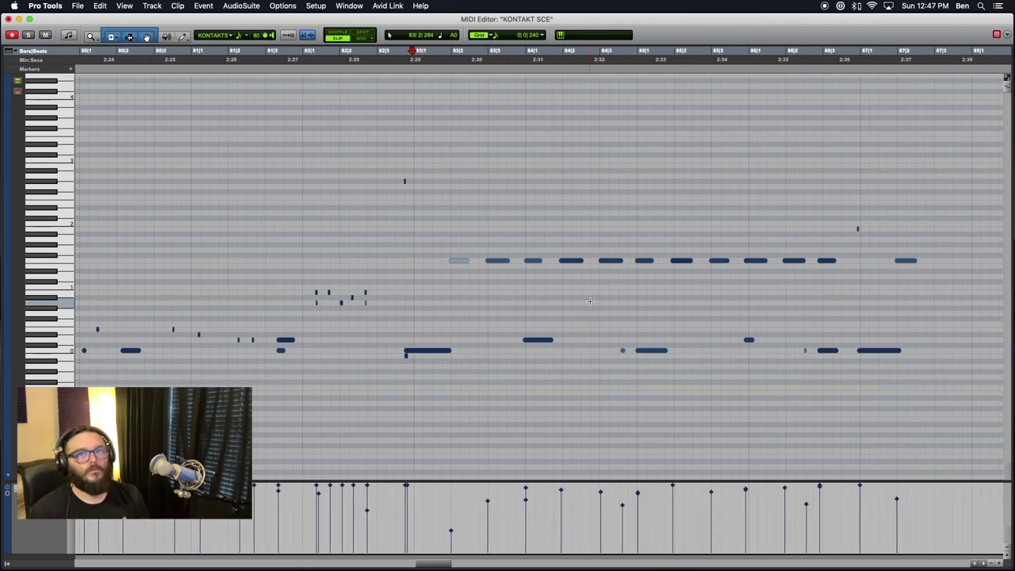
scroll(589, 301, "left", 15)
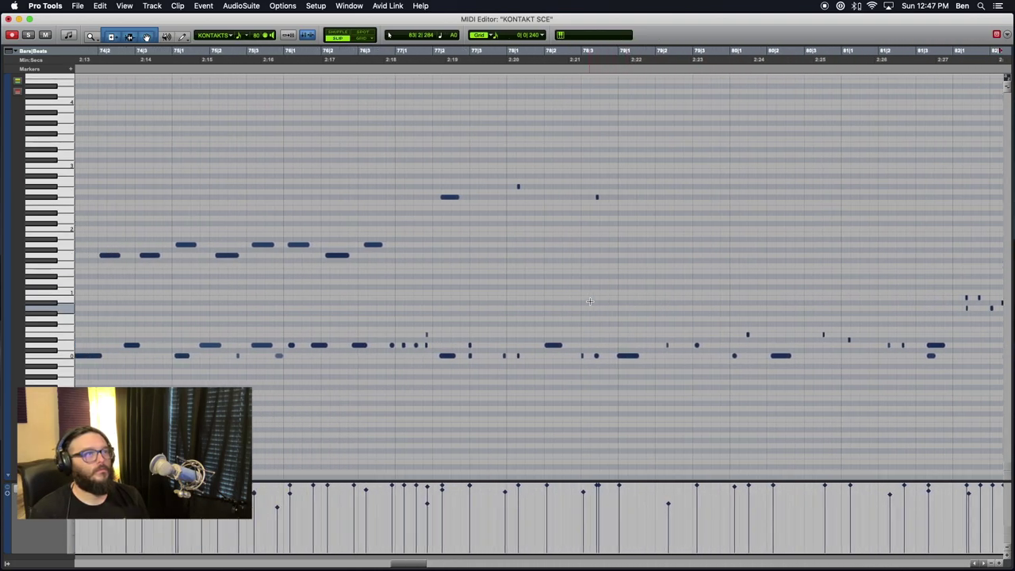
scroll(589, 301, "left", 8)
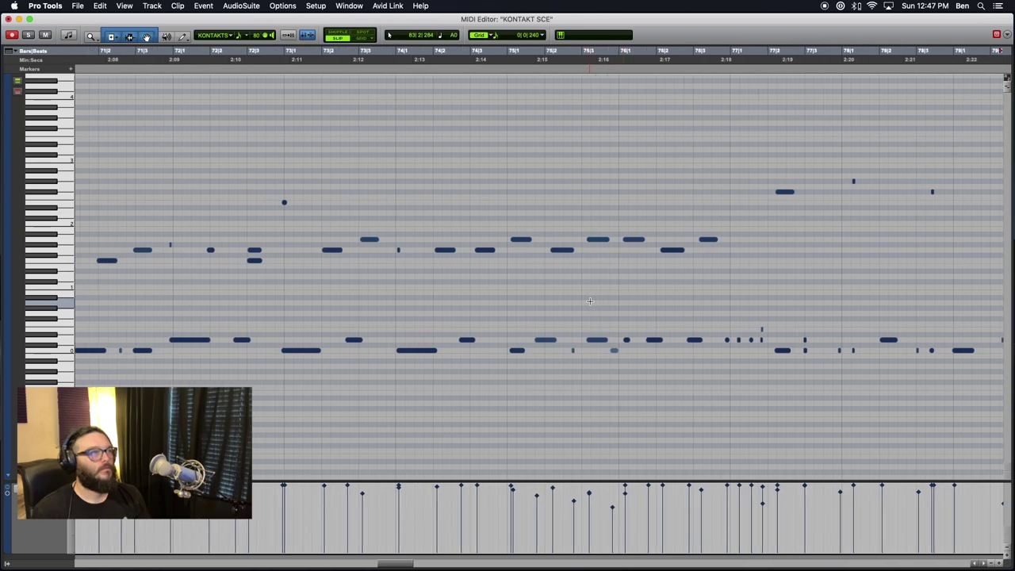
scroll(589, 301, "right", 6)
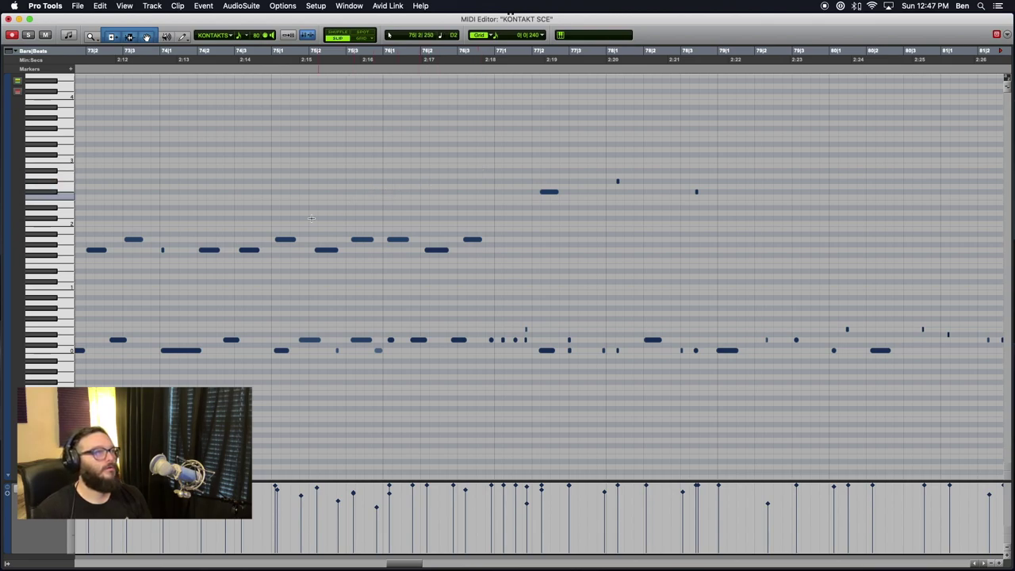
left_click(179, 141)
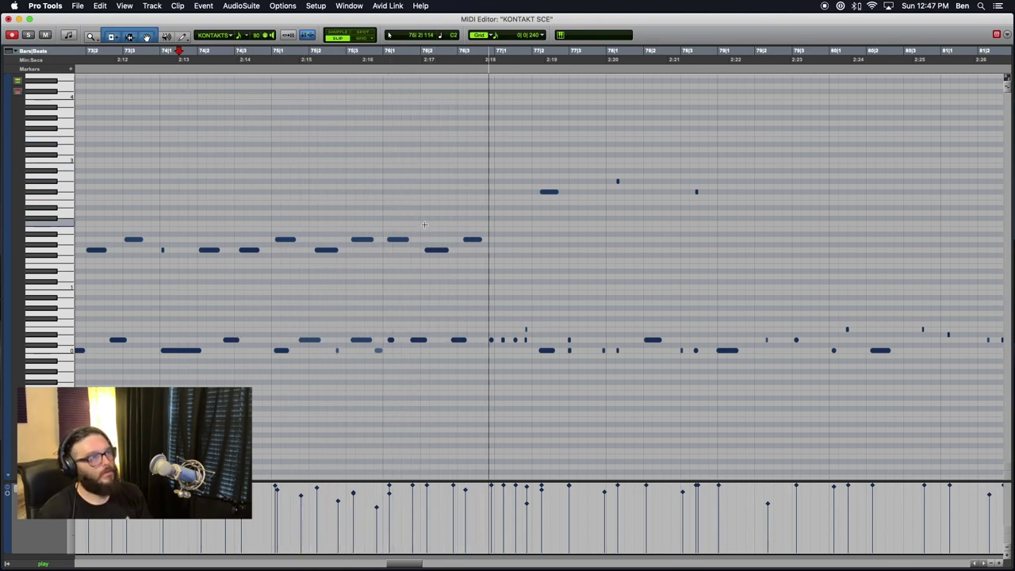
key("space")
key("space")
key("space")
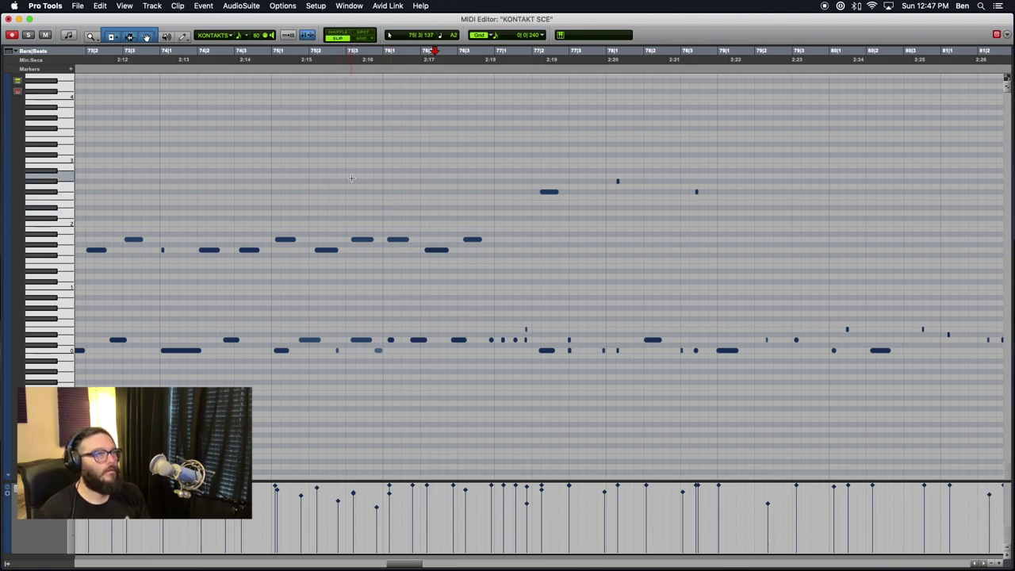
Try moving all notes from 75|3 onward slightly later, and listen from 75|1 before undoing the move
left_click_drag(362, 172, 574, 385)
left_click_drag(344, 78, 891, 454)
scroll(891, 455, "left", 20)
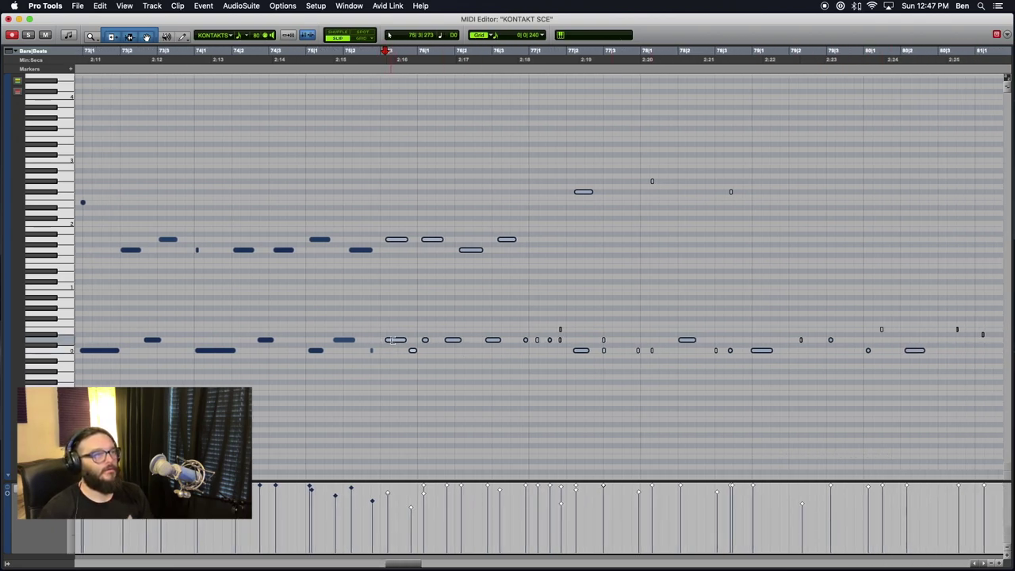
left_click_drag(397, 343, 401, 344)
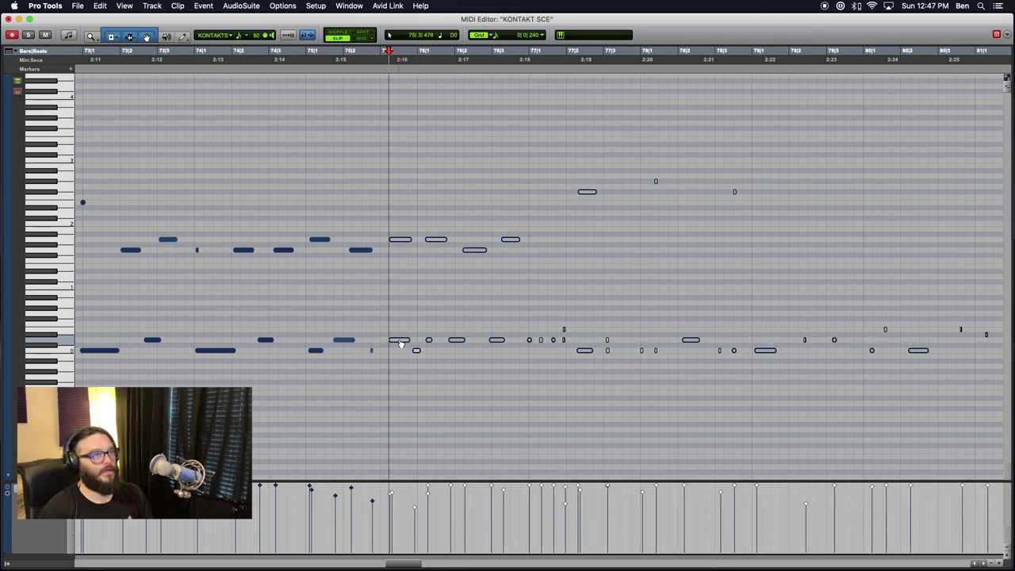
left_click(307, 176)
key("space")
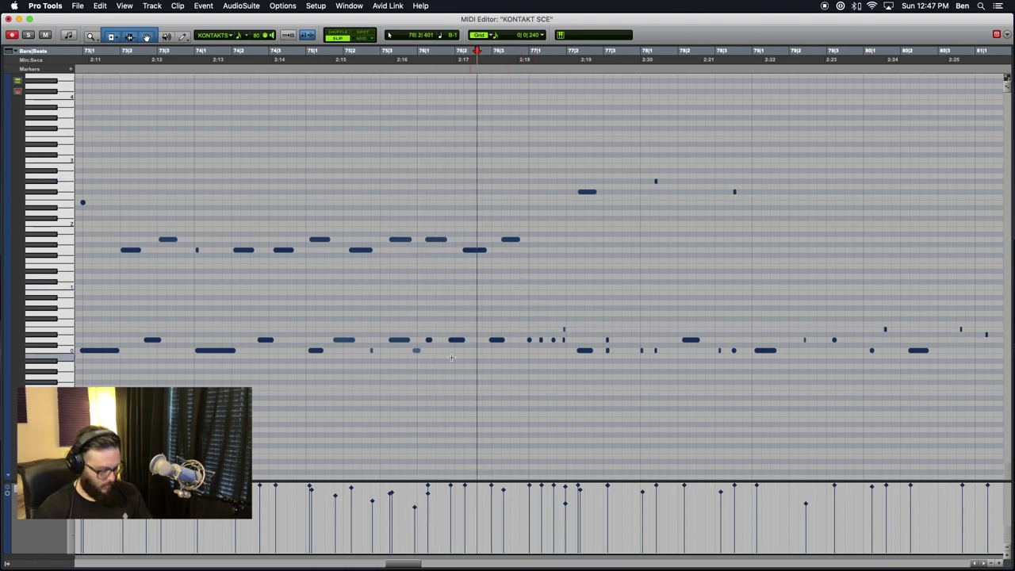
key("super+z")
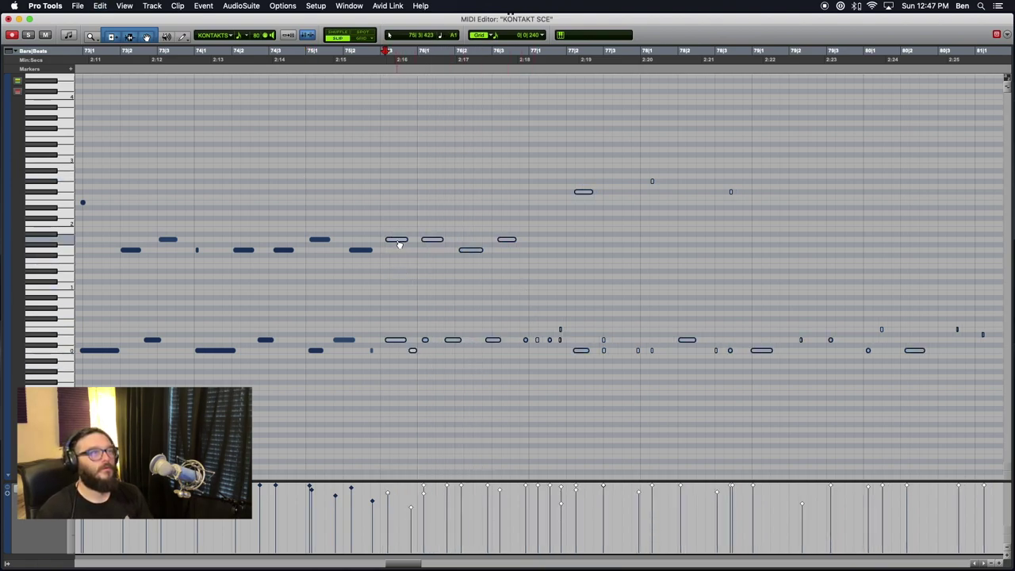
Shift all notes from 75|3 onward slightly earlier and play the passage from about 74|1
left_click_drag(398, 242, 398, 246)
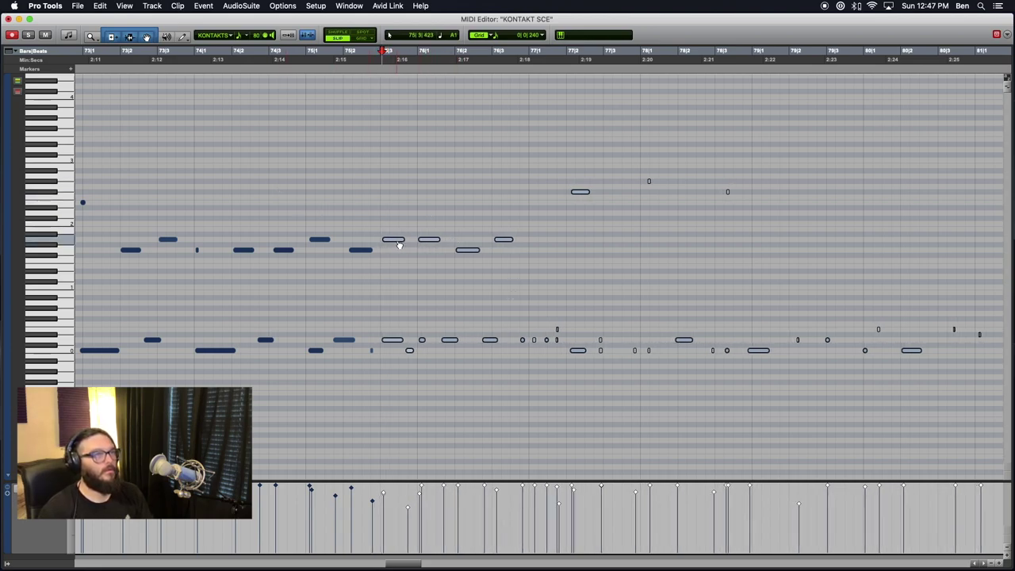
left_click_drag(396, 244, 396, 244)
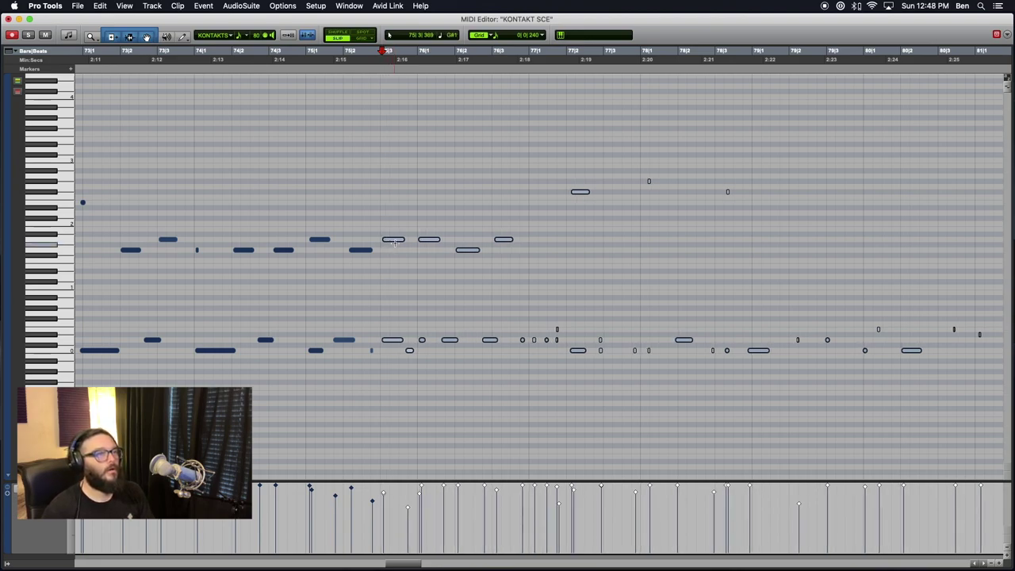
left_click(196, 173)
key("space")
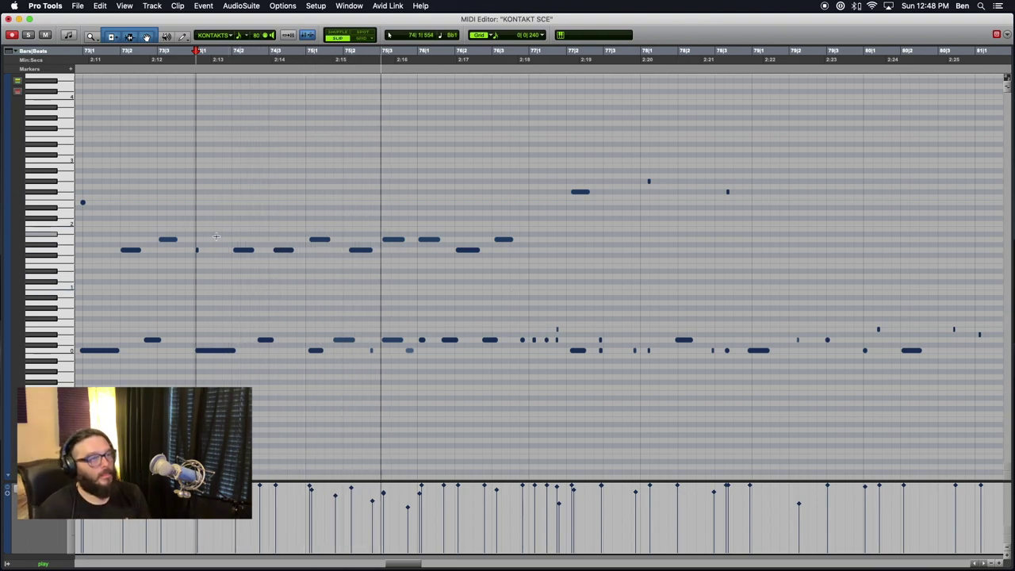
key("space")
key("super+z")
left_click(190, 168)
key("space")
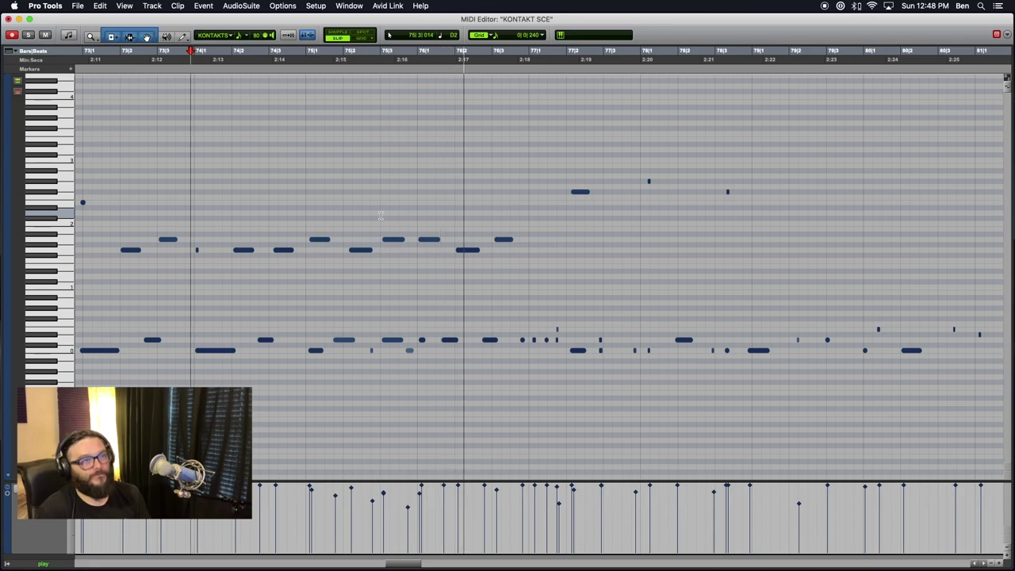
Follow the notes during playback from bar 77 through the fill in bar 82 to bar 84
key("super+bracketleft")
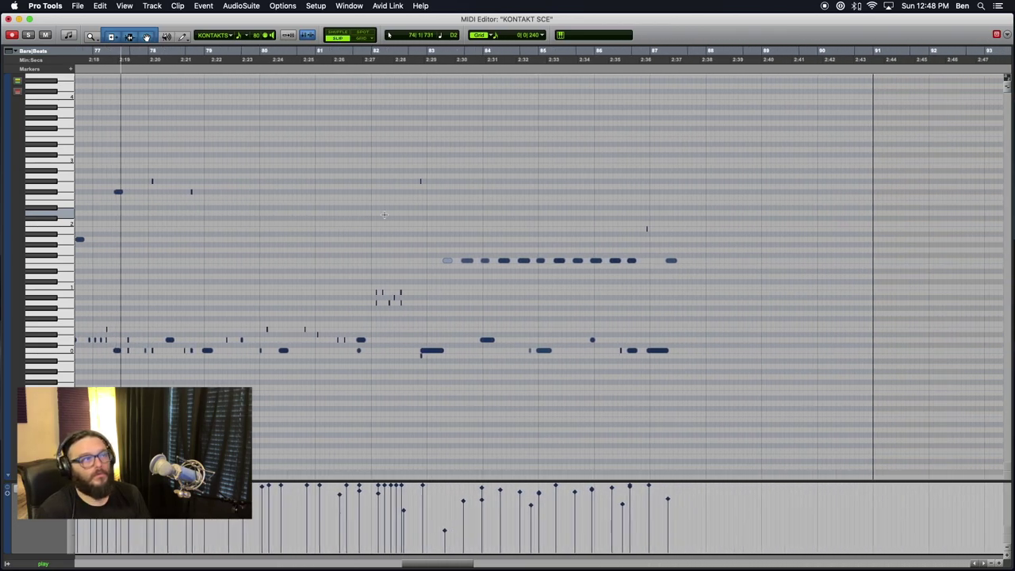
key("super+bracketright")
key("super+bracketright")
key("super+bracketleft")
scroll(445, 276, "left", 10)
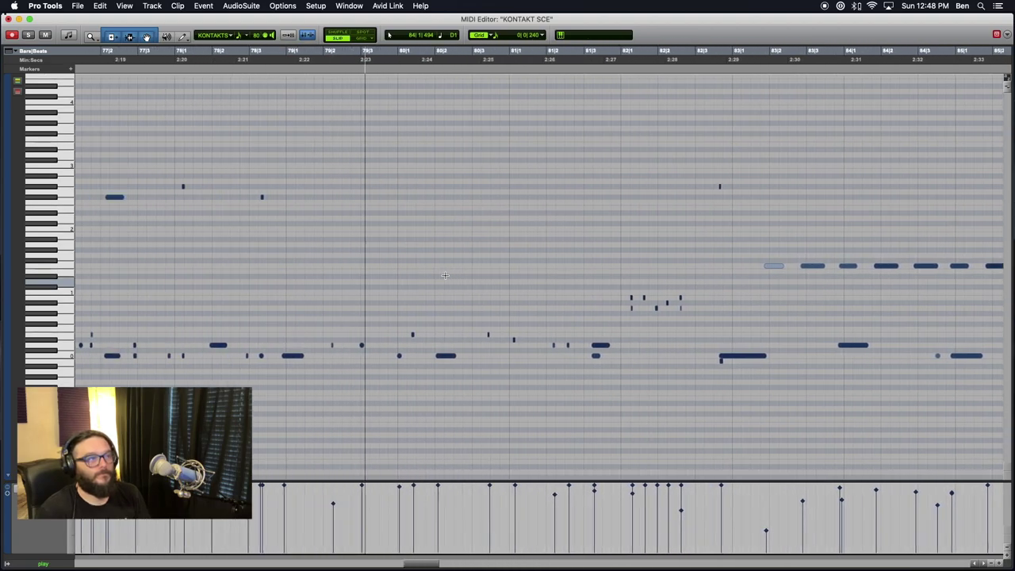
scroll(445, 276, "right", 3)
scroll(445, 276, "right", 3)
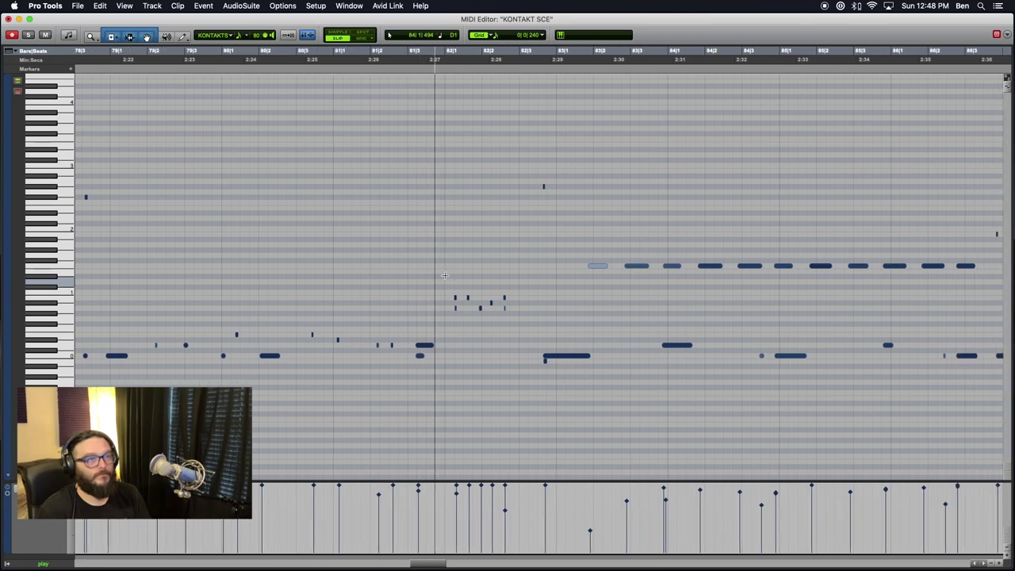
scroll(445, 275, "right", 4)
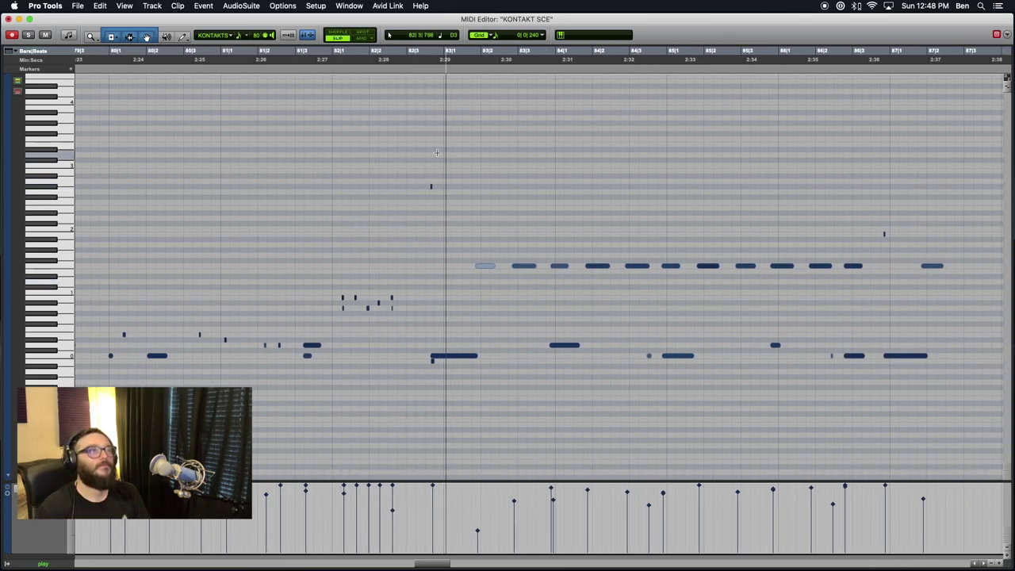
key("space")
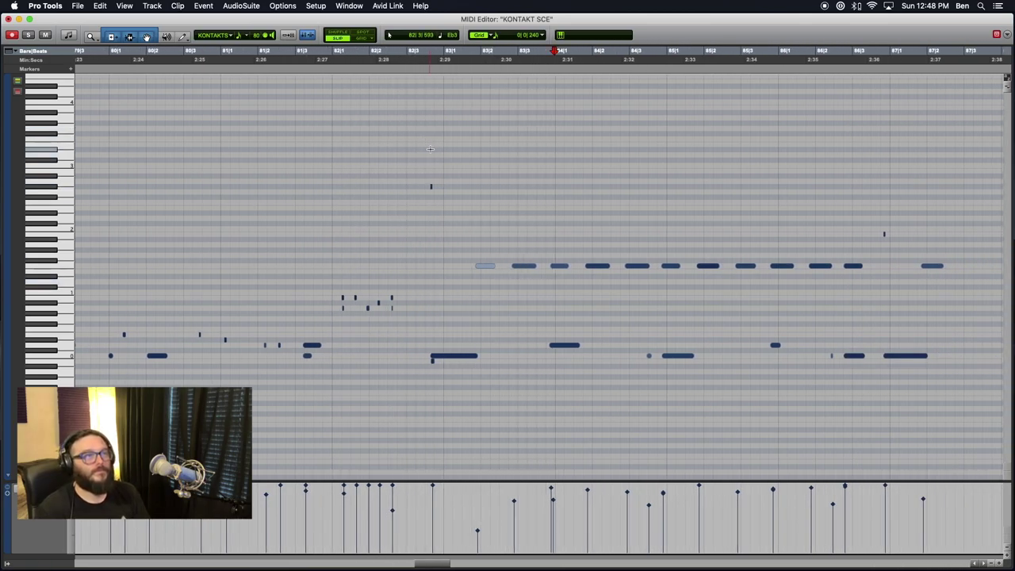
Delete all notes after the bar 82 fill through the end of the clip and place the edit cursor just before 83|1
left_click_drag(430, 140, 934, 407)
key("Delete")
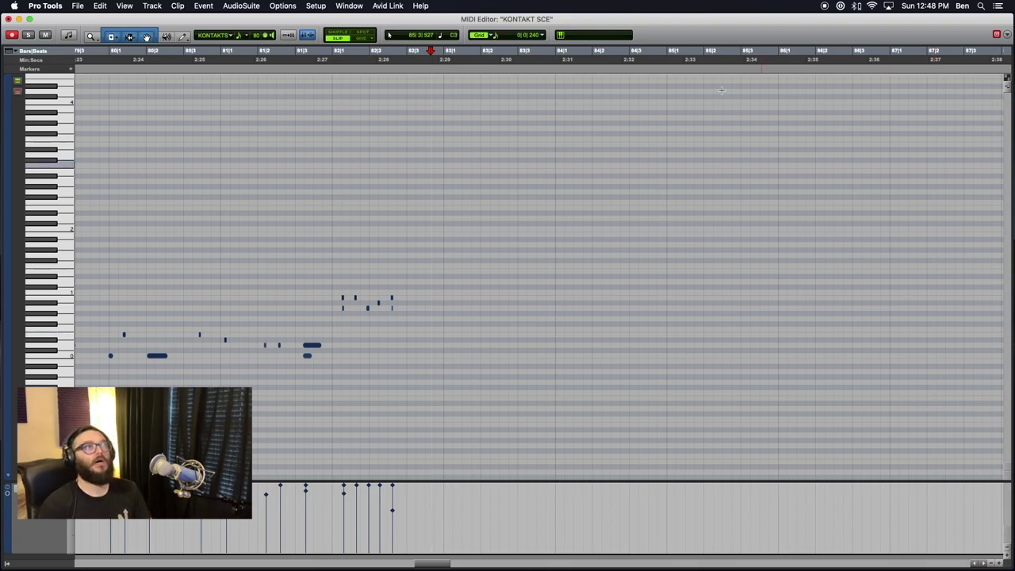
left_click(441, 77)
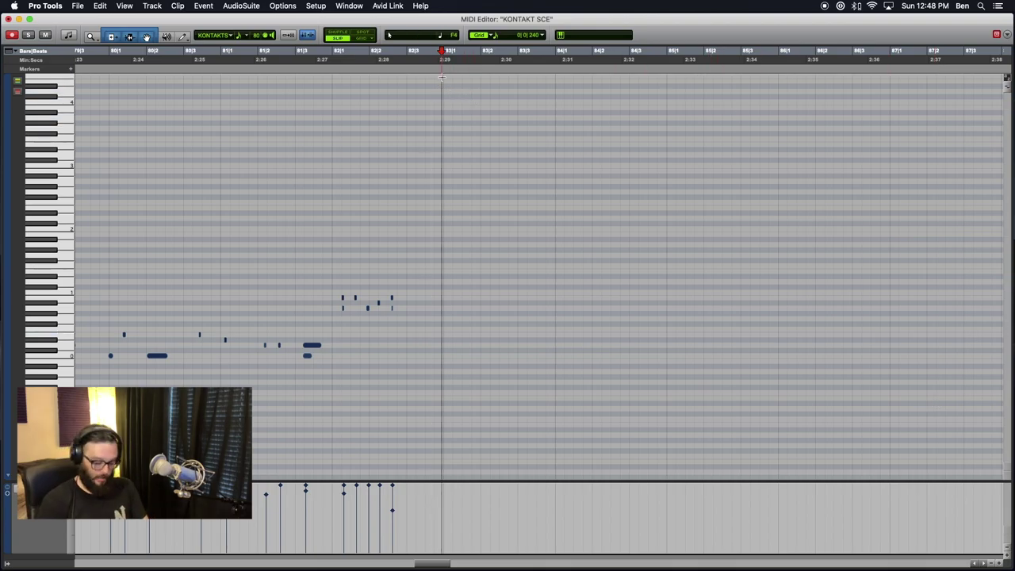
Close the MIDI Editor, split the KONTAKT SCE clip at 83|1|000 and delete the empty part after the split
key("super+w")
key("super+bracketright")
key("super+bracketright")
key("super+bracketright")
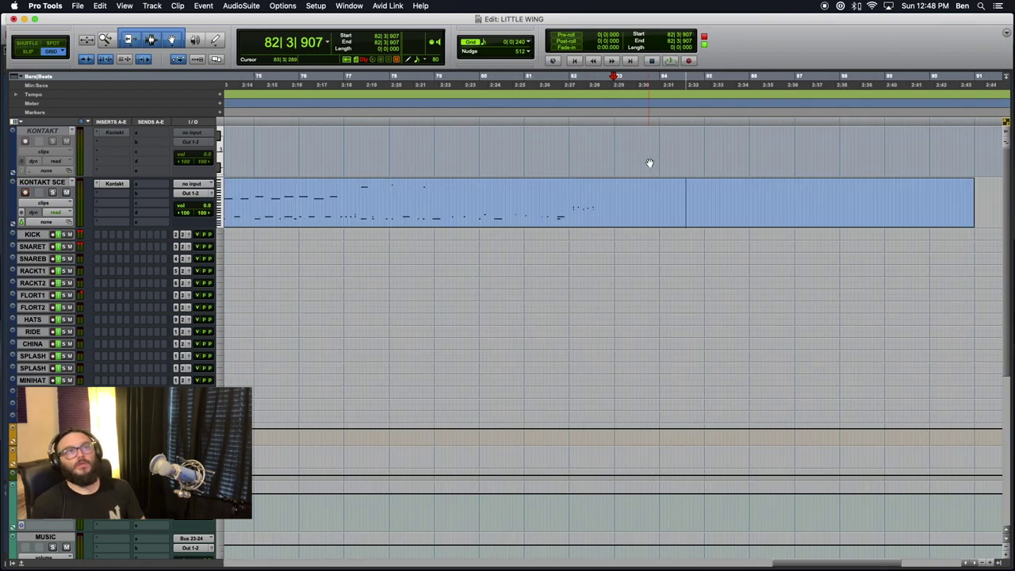
left_click(654, 183)
left_click(611, 184)
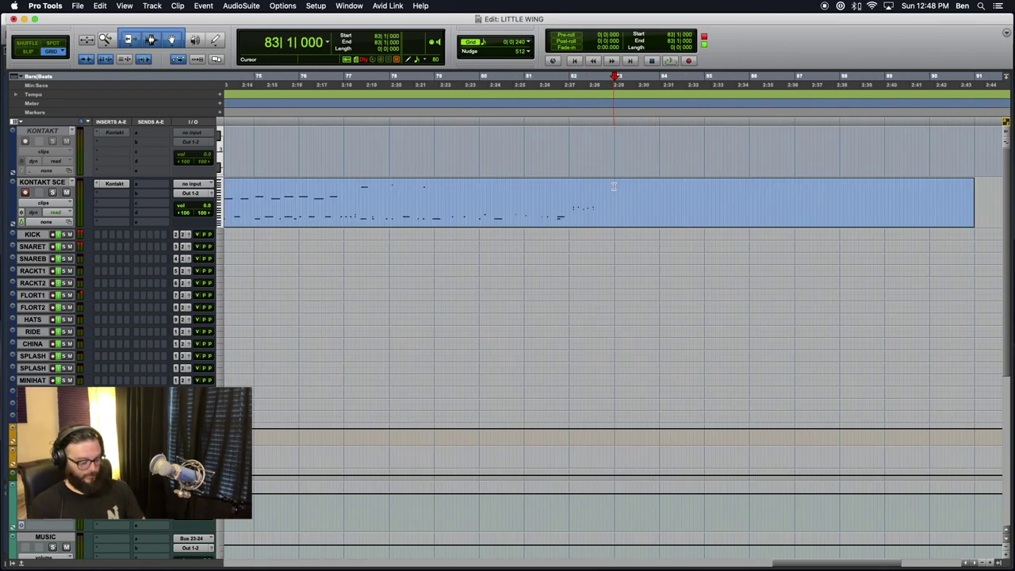
key("super+e")
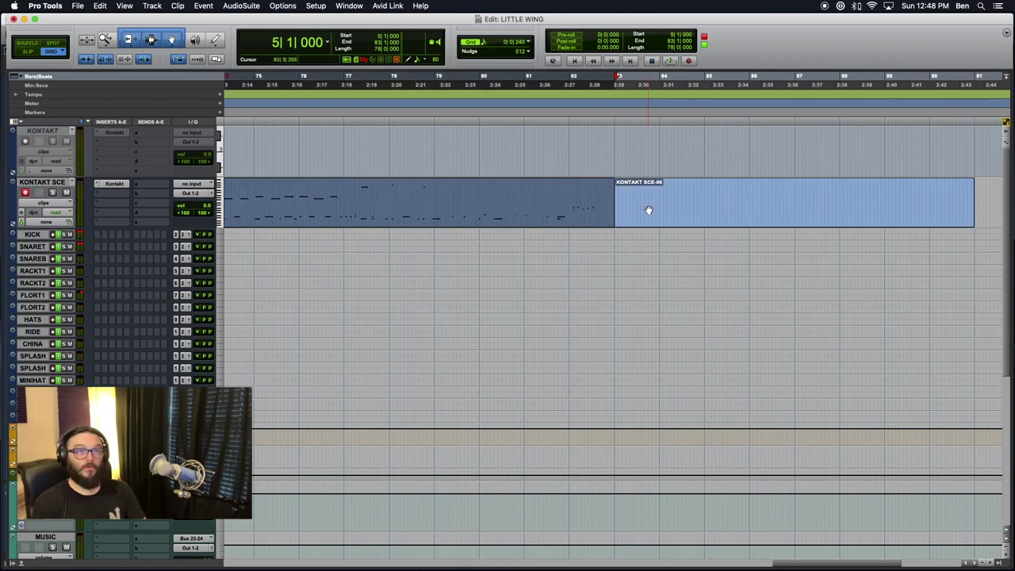
left_click(648, 210)
key("Delete")
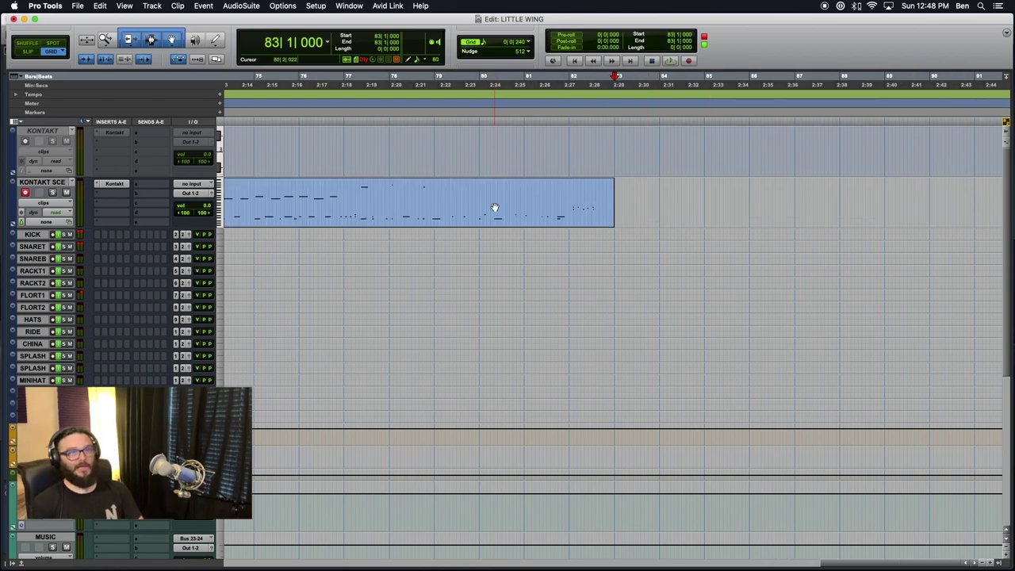
Duplicate the trimmed KONTAKT SCE clip further along the same track, with the copy starting at 88|1|000
key("r")
key("r")
key("r")
key("r")
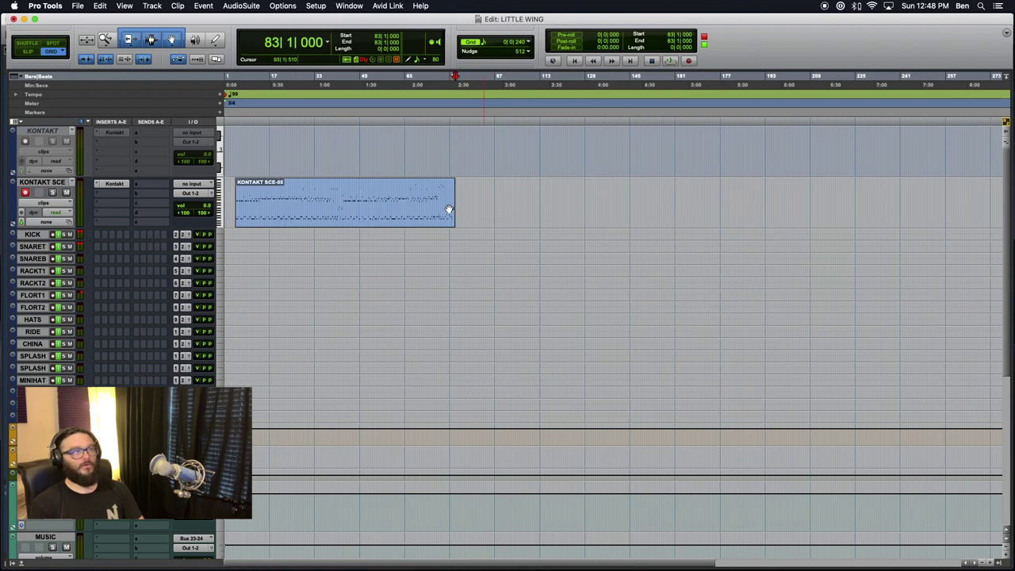
left_click(288, 217)
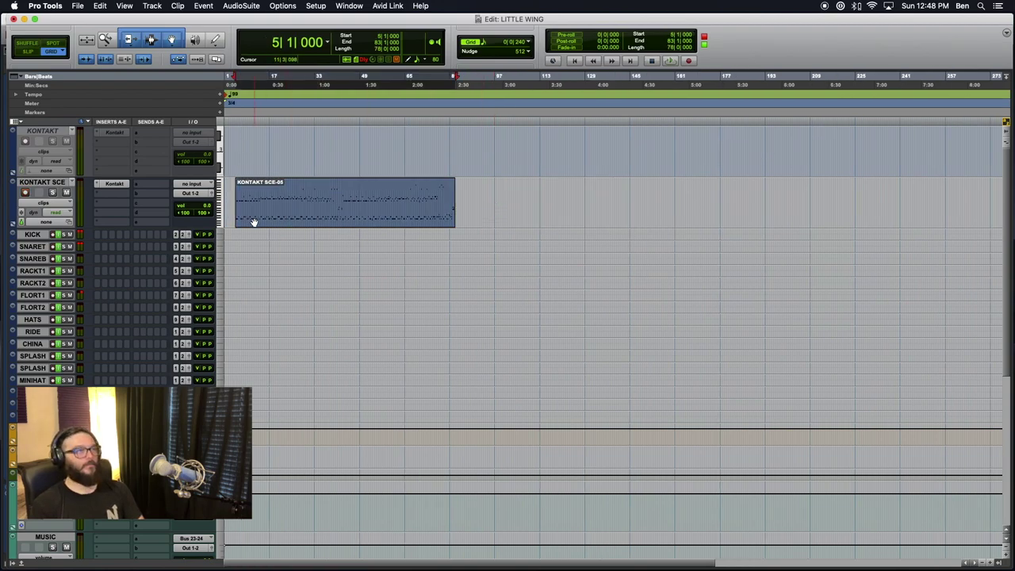
left_click_drag(259, 222, 478, 195)
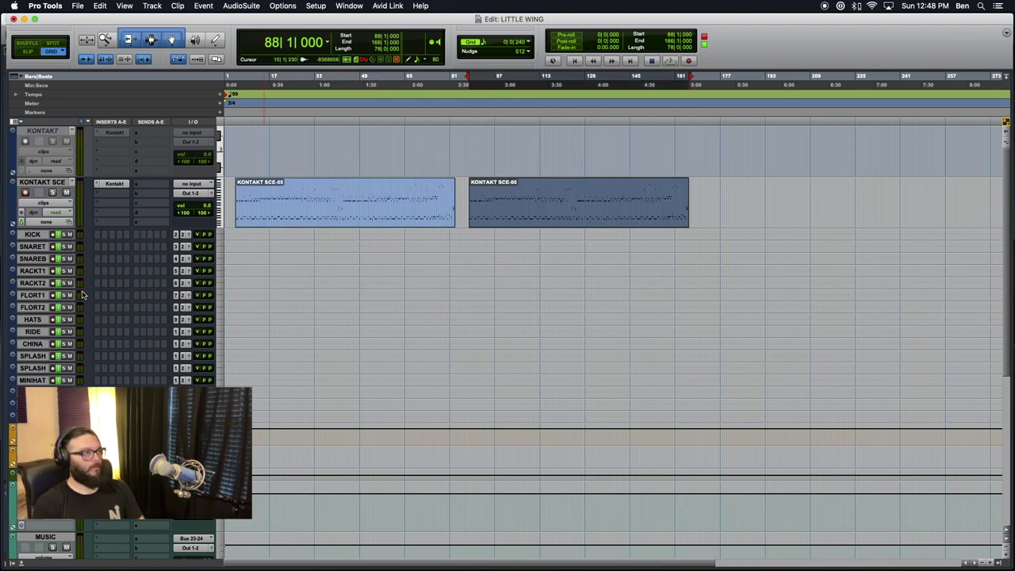
Move the copied clip earlier so it starts at 83|1|000, directly against the end of the original clip
key("t")
key("t")
key("t")
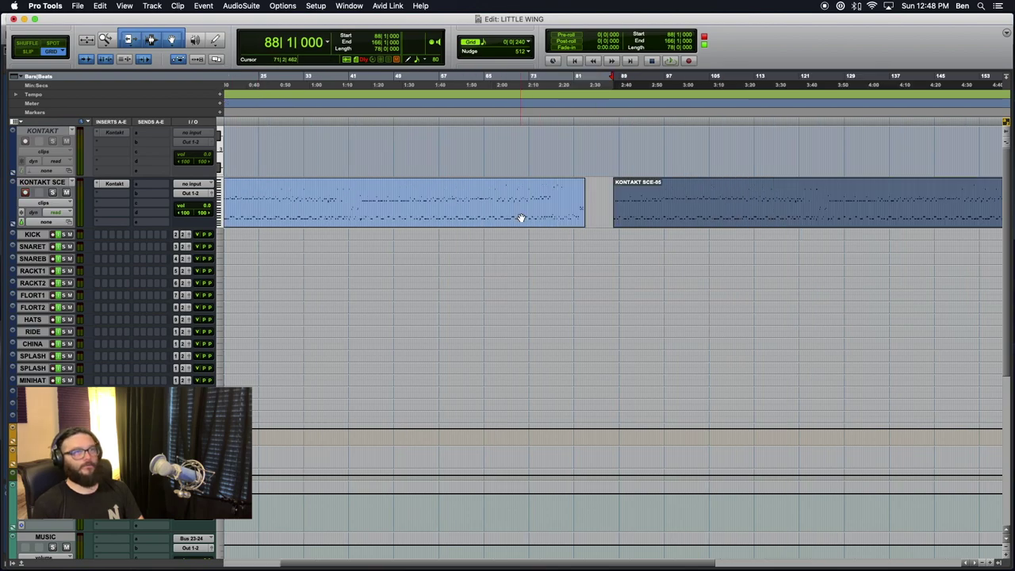
left_click_drag(644, 221, 560, 214)
key("t")
key("t")
left_click_drag(656, 229, 539, 230)
Play the transition between the two adjoining clips from 80|2|720
key("r")
left_click(444, 182)
key("space")
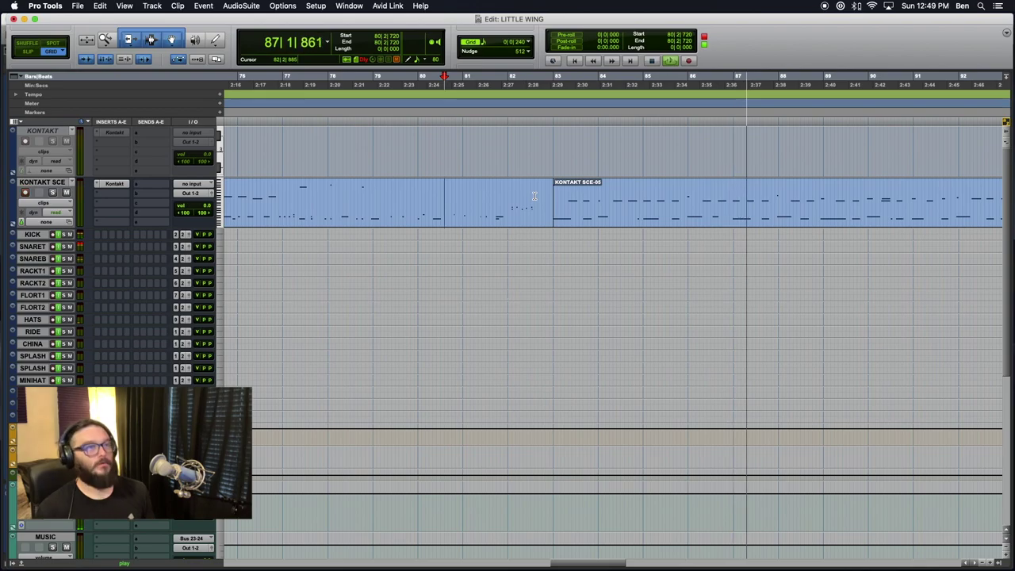
key("super+bracketleft")
key("super+bracketleft")
key("super+bracketleft")
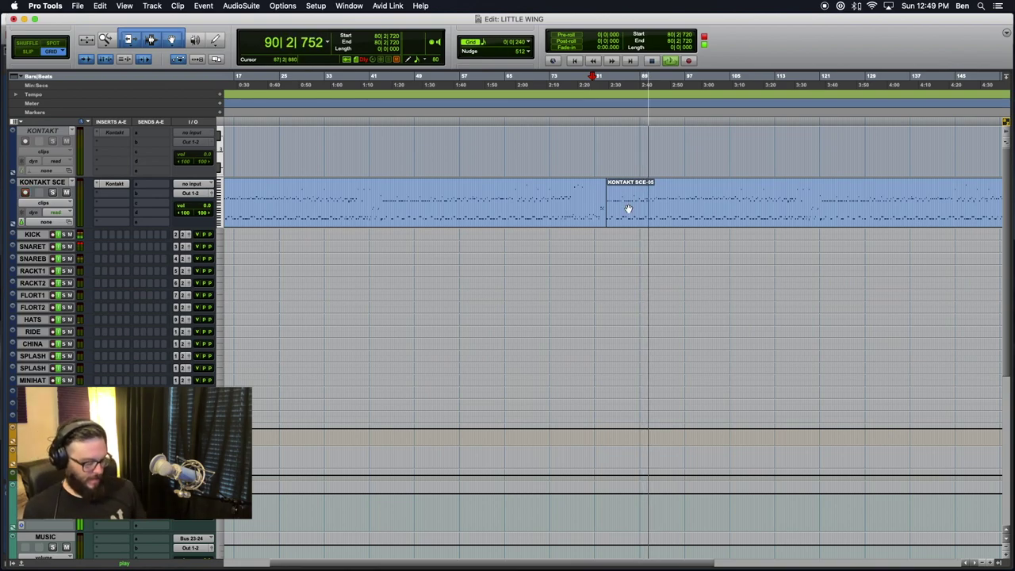
key("super+bracketleft")
key("super+bracketleft")
key("super+bracketright")
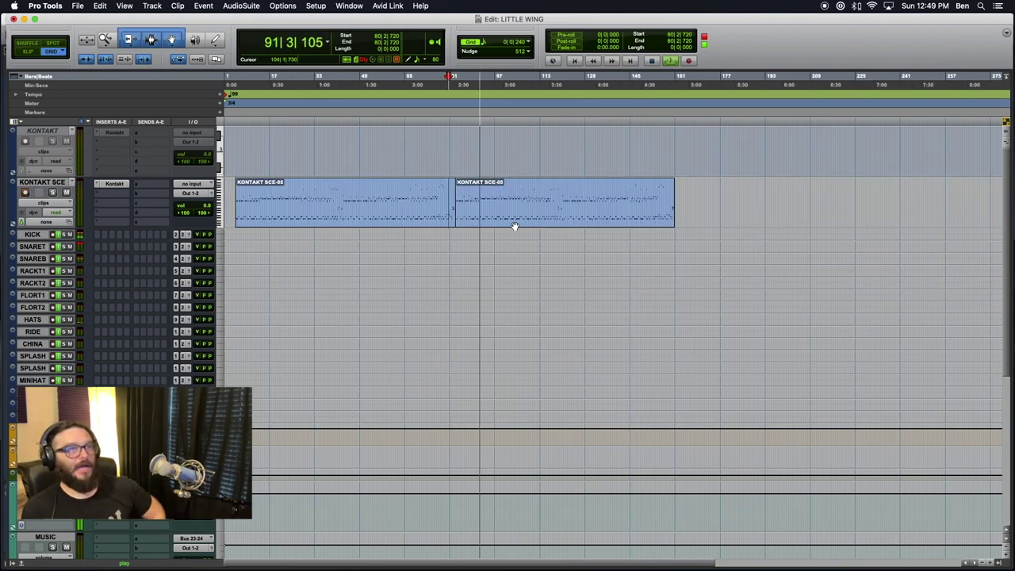
Stop playback and delete the copied clip that starts at 83|1|000
left_click(553, 217)
scroll(422, 219, "down", 2)
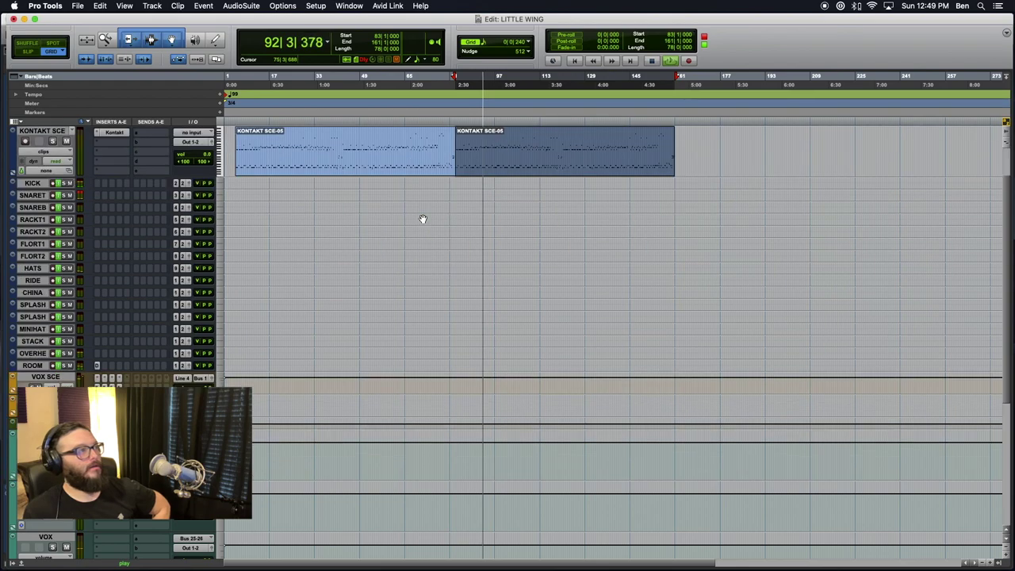
scroll(317, 299, "up", 2)
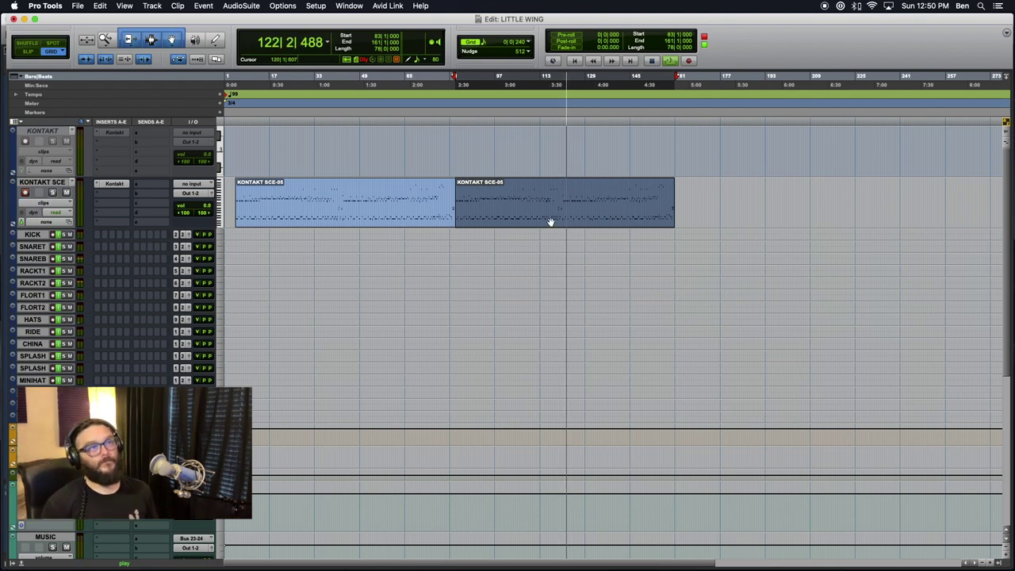
key("space")
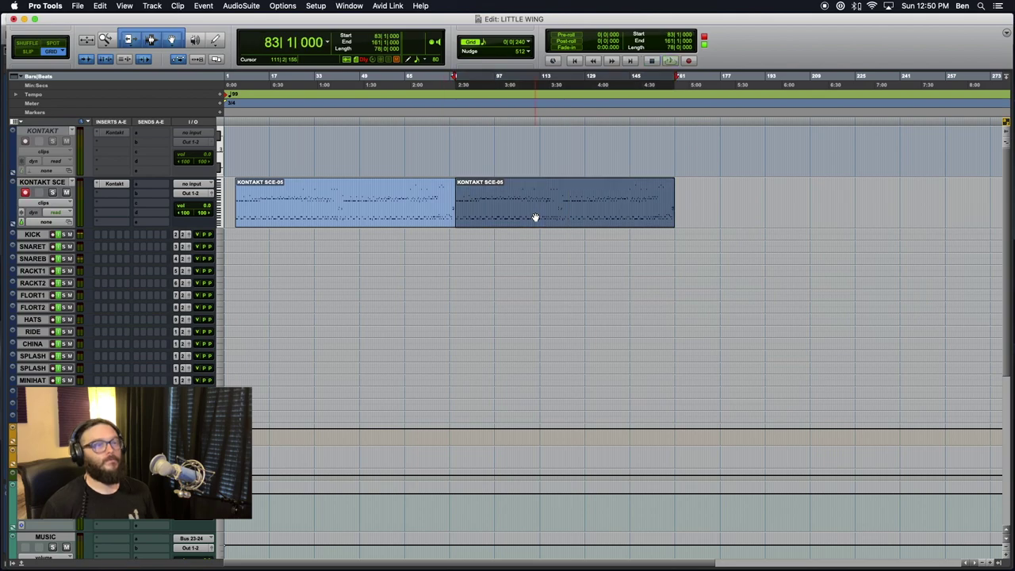
key("Delete")
Duplicate the remaining KONTAKT SCE clip on its track, with the copy starting at 113|1|000
left_click(308, 217)
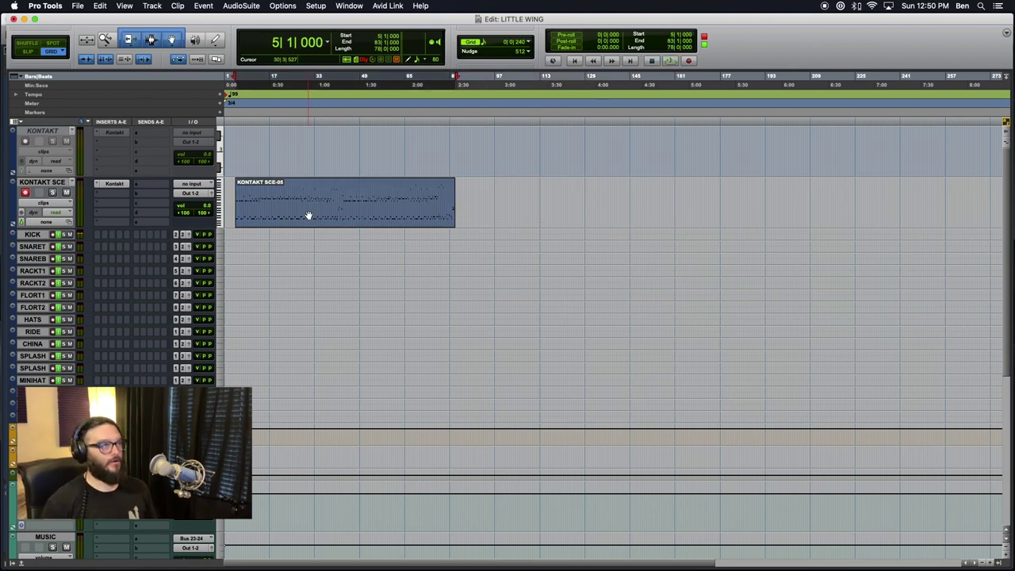
left_click_drag(308, 216, 641, 227)
key("t")
key("t")
key("t")
key("t")
key("r")
key("r")
key("r")
key("r")
key("r")
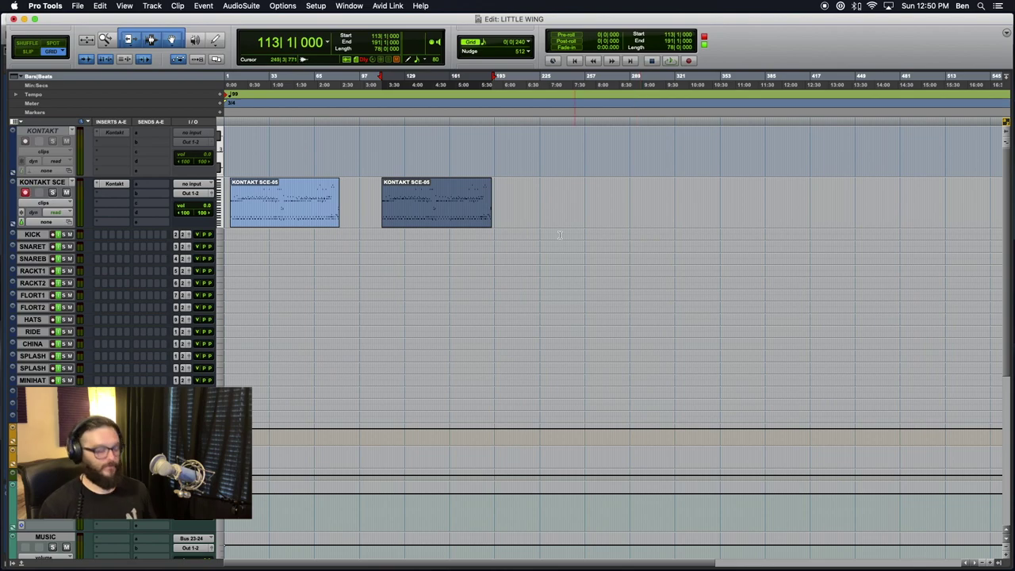
Quantize the note starts of the copied clip to a 1/16 note grid at 50% strength, preserving note duration
right_click(425, 227)
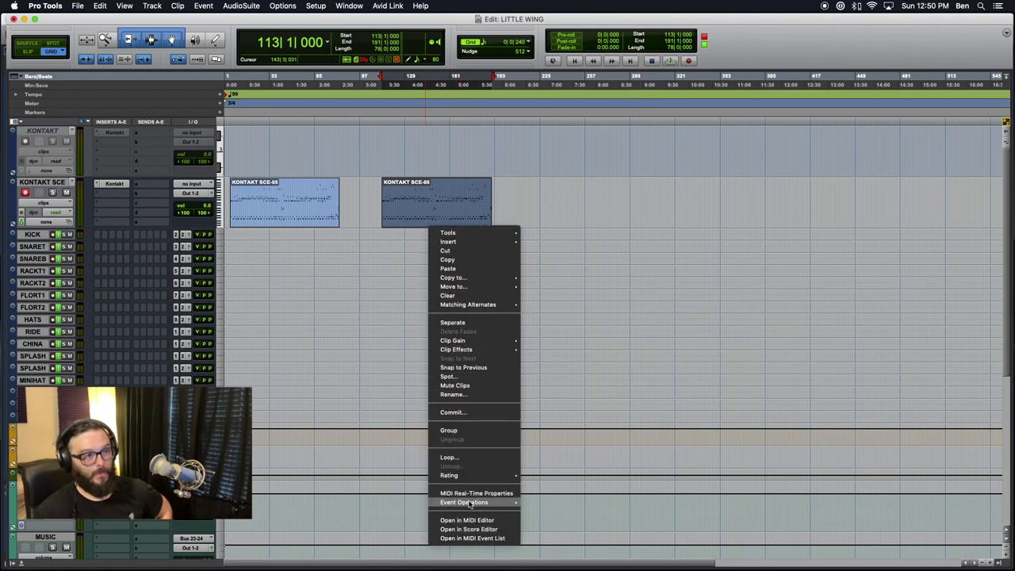
mouse_move(470, 504)
left_click(547, 489)
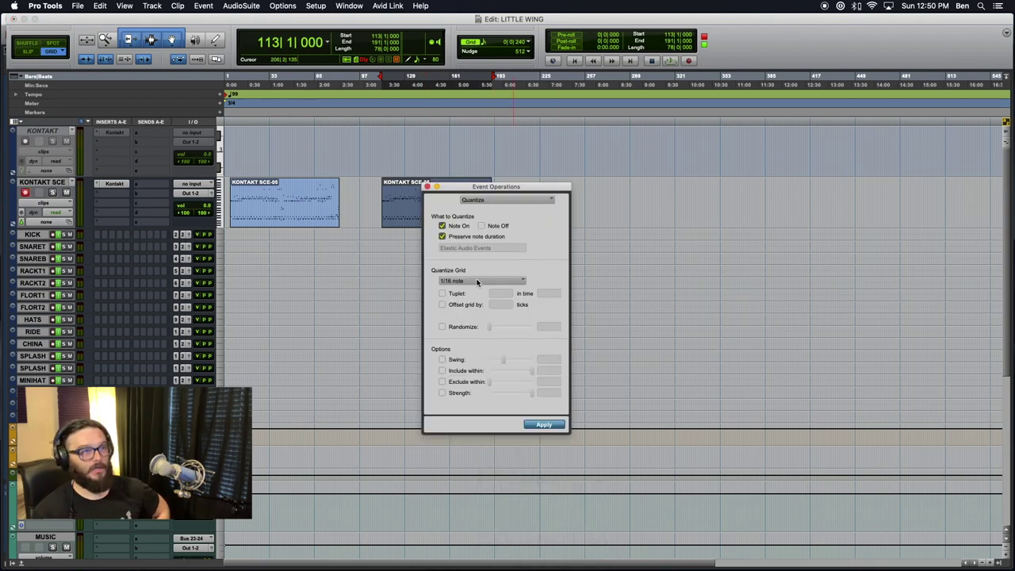
left_click(458, 282)
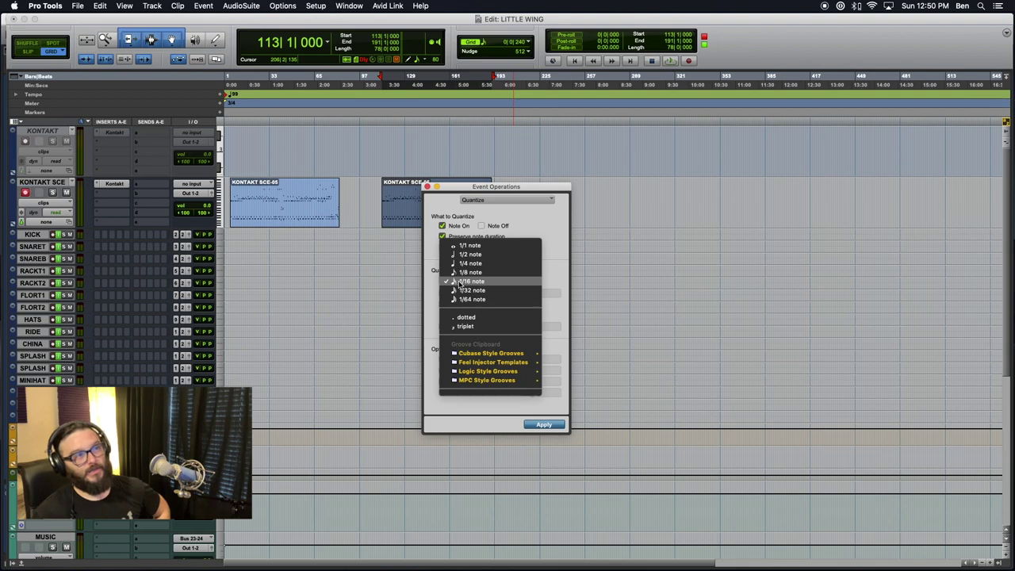
left_click(547, 237)
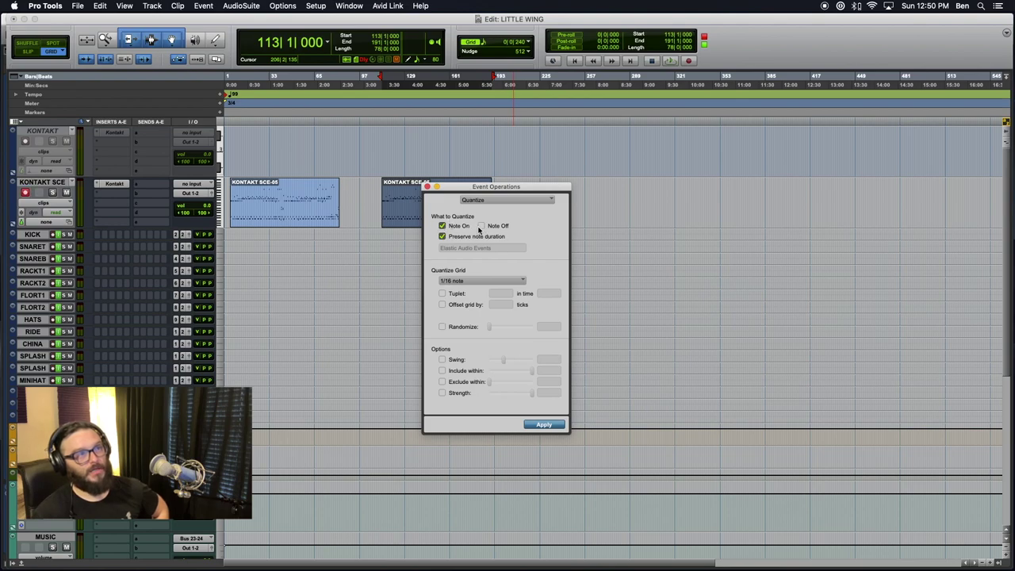
left_click(468, 282)
left_click(464, 282)
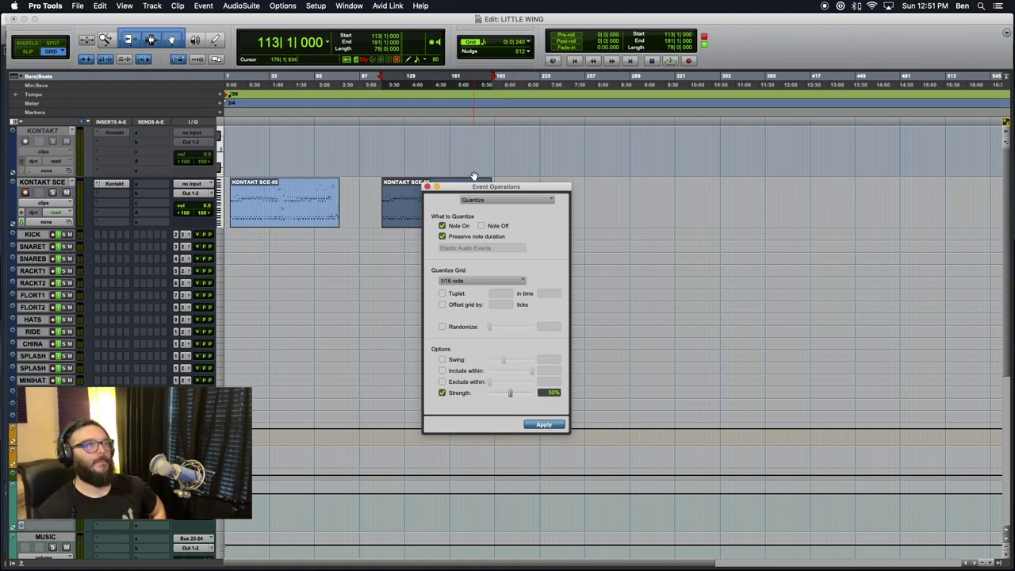
left_click_drag(463, 187, 607, 203)
left_click(415, 228)
Play the quantized copy from 113|1|000 with the Event Operations window moved clear of the clip
key("space")
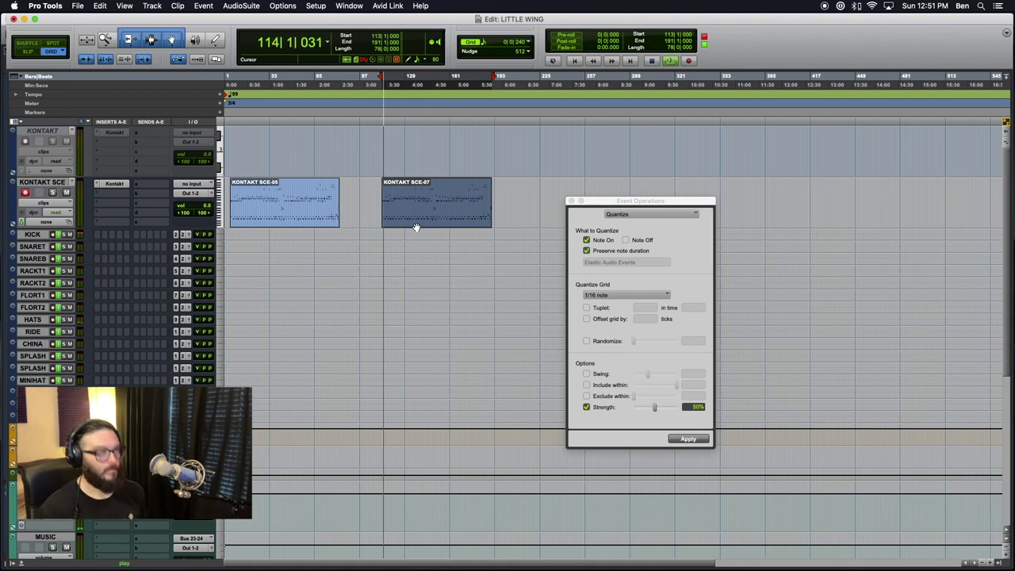
key("t")
key("t")
key("t")
left_click_drag(619, 201, 586, 292)
scroll(640, 247, "left", 4)
scroll(640, 247, "down", 1)
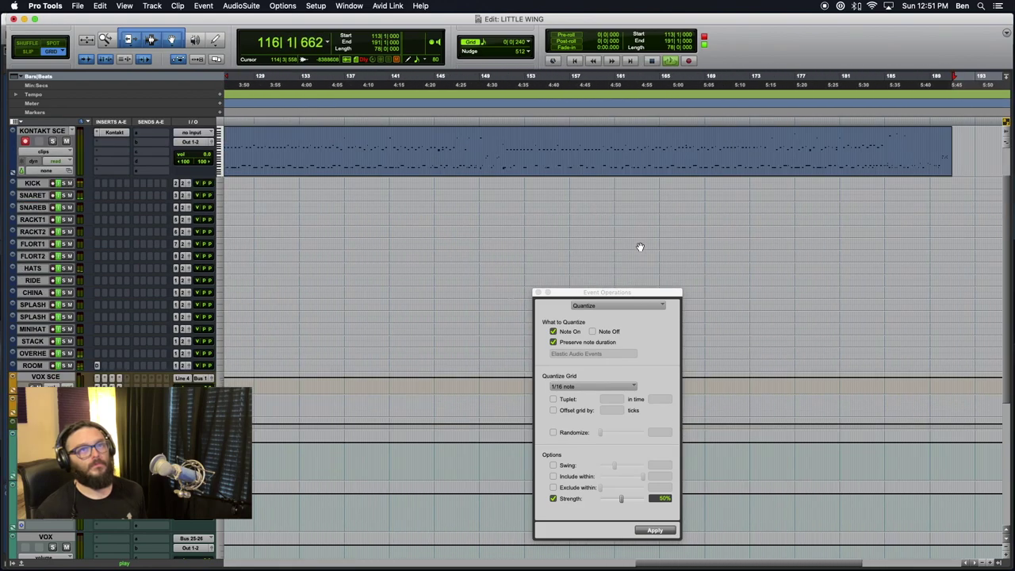
scroll(640, 248, "up", 1)
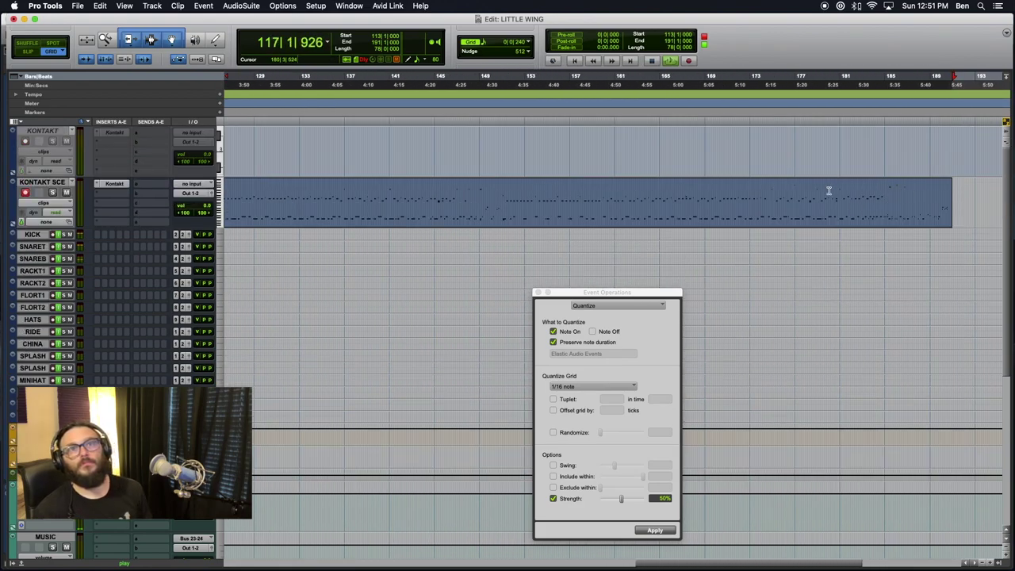
scroll(571, 213, "left", 5)
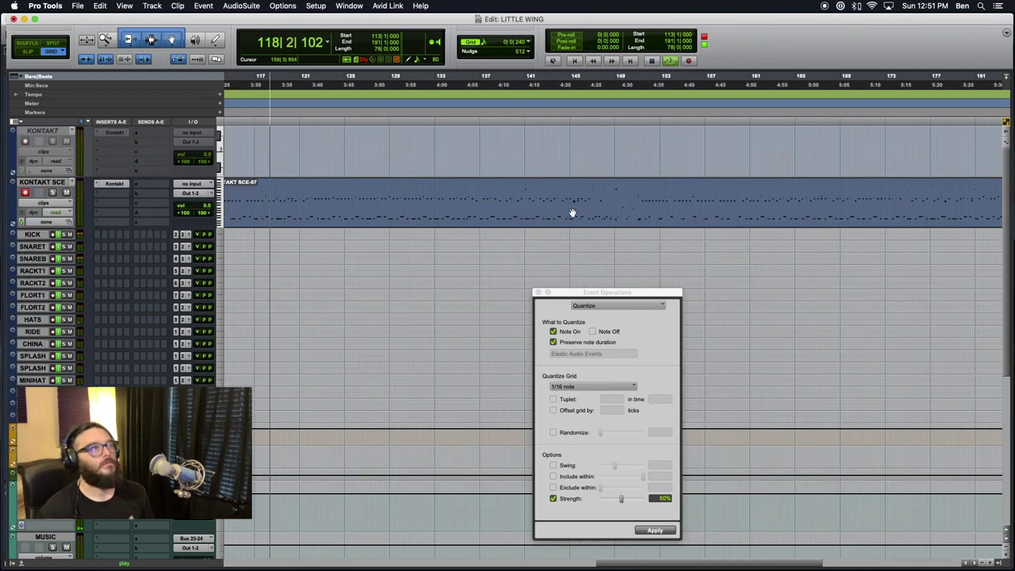
Open the quantized copy in the MIDI Editor and check its notes against the grid from bar 113 to about bar 137 during playback
double_click(413, 219)
scroll(404, 316, "right", 5)
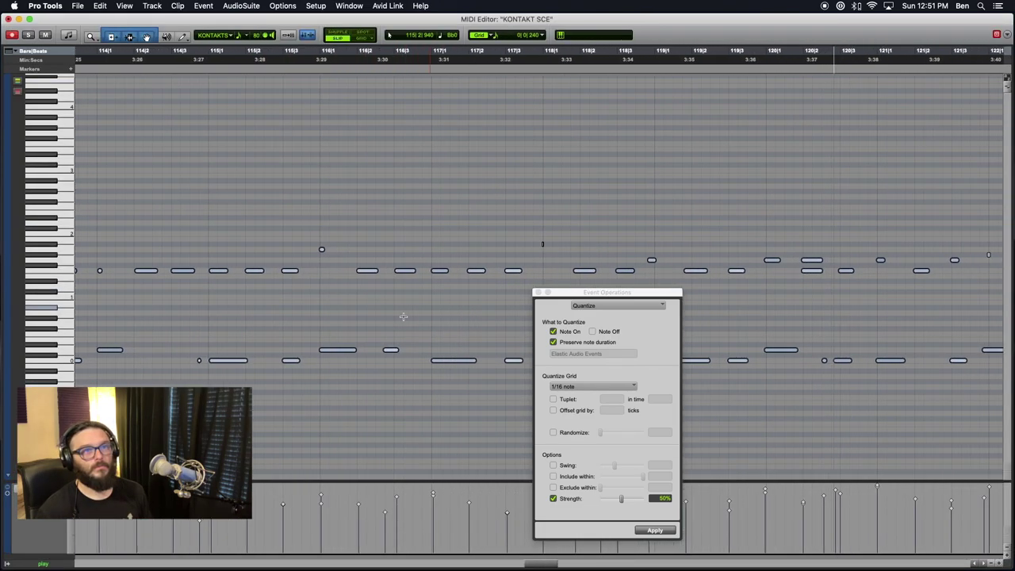
scroll(403, 316, "right", 5)
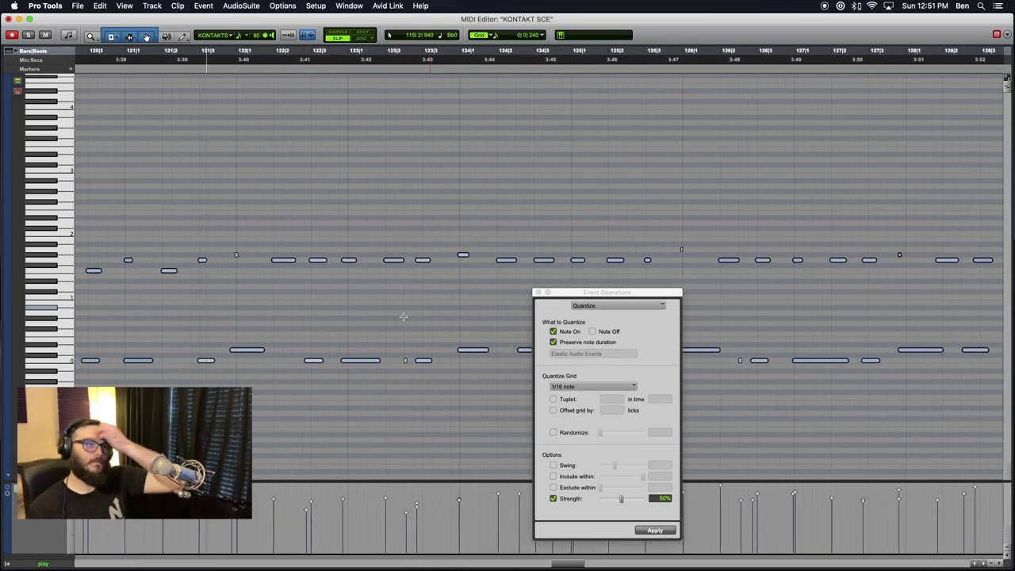
scroll(403, 316, "right", 2)
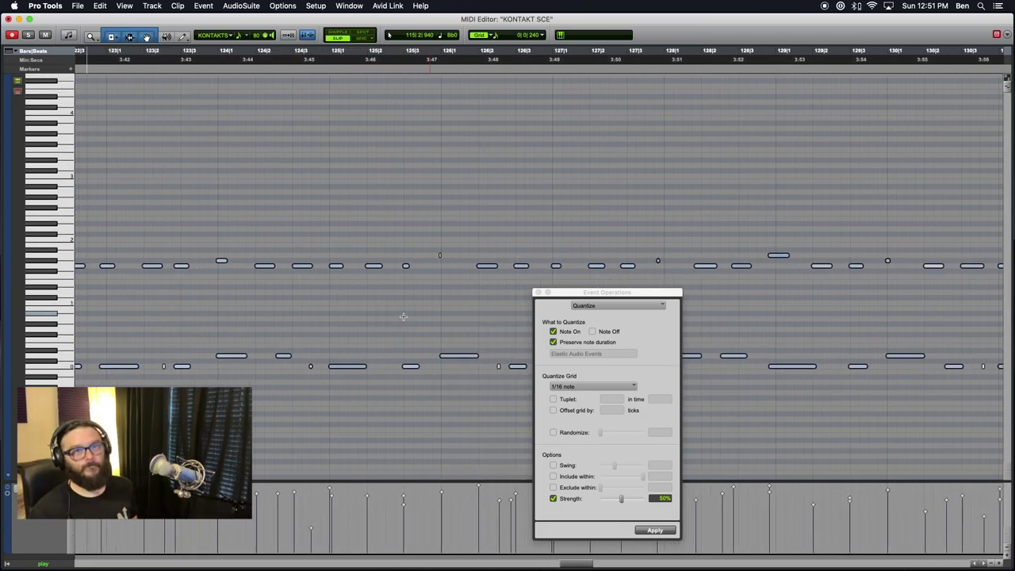
key("super+[")
key("super+[")
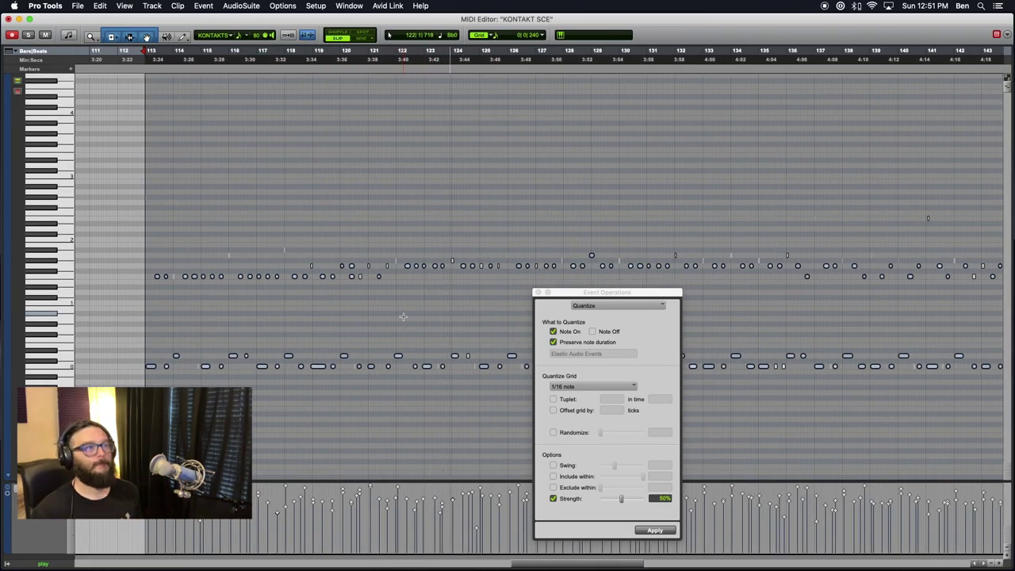
key("super+]")
scroll(403, 316, "right", 10)
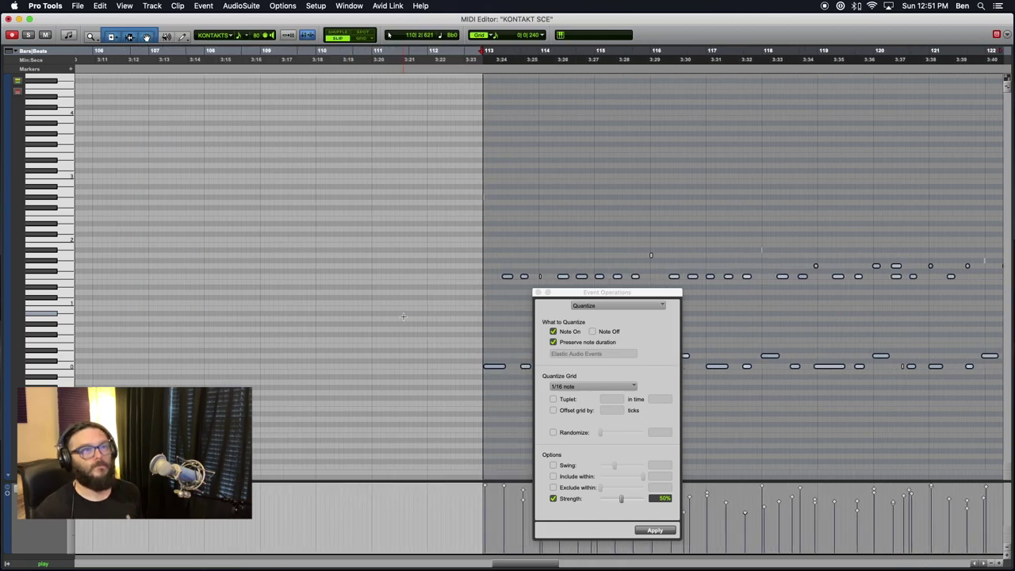
scroll(403, 317, "right", 3)
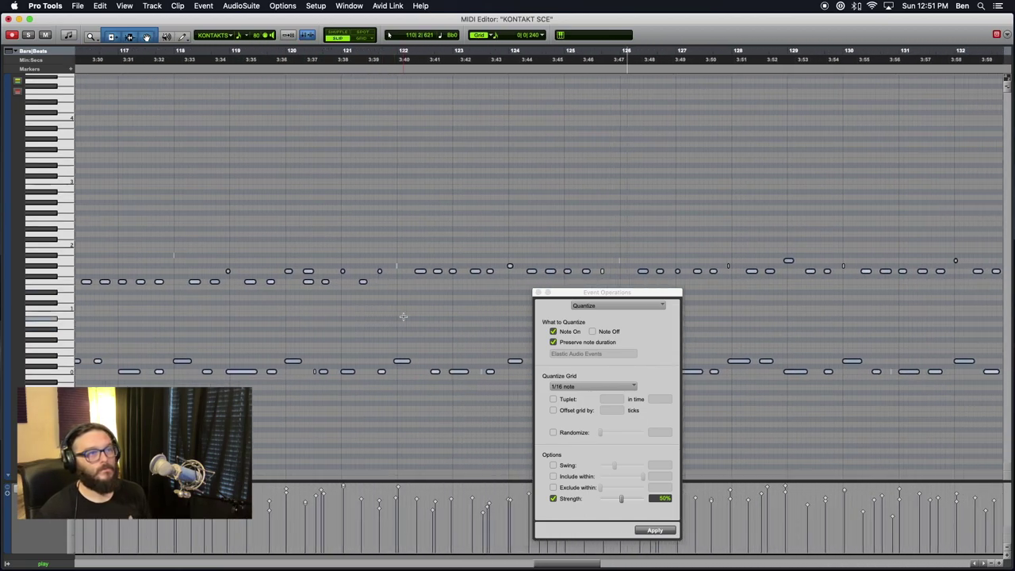
scroll(403, 316, "right", 5)
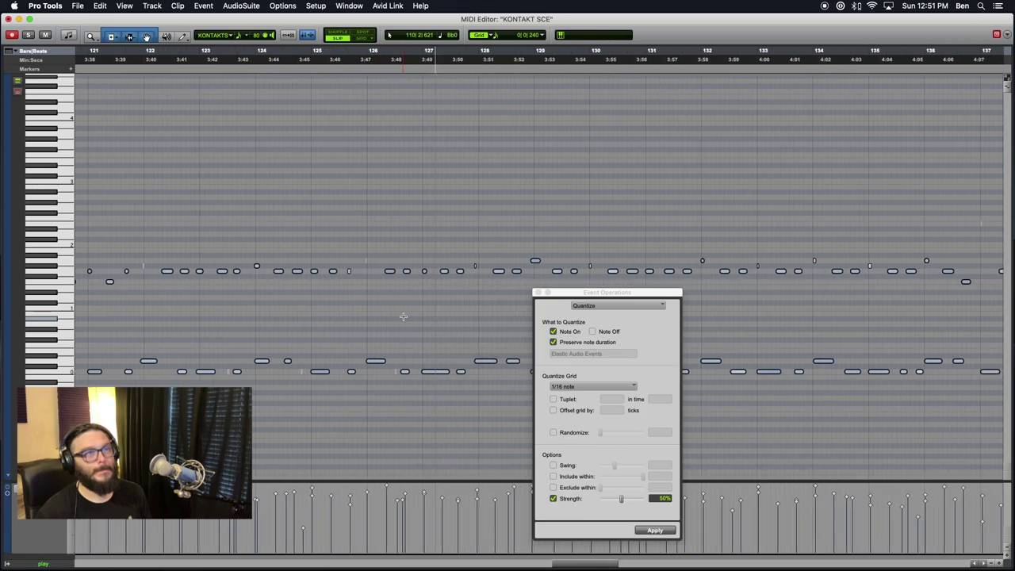
Undo the 1/16 note quantize and requantize the selected notes to a 1/32 note grid at 50% strength, preserving note duration
left_click(573, 385)
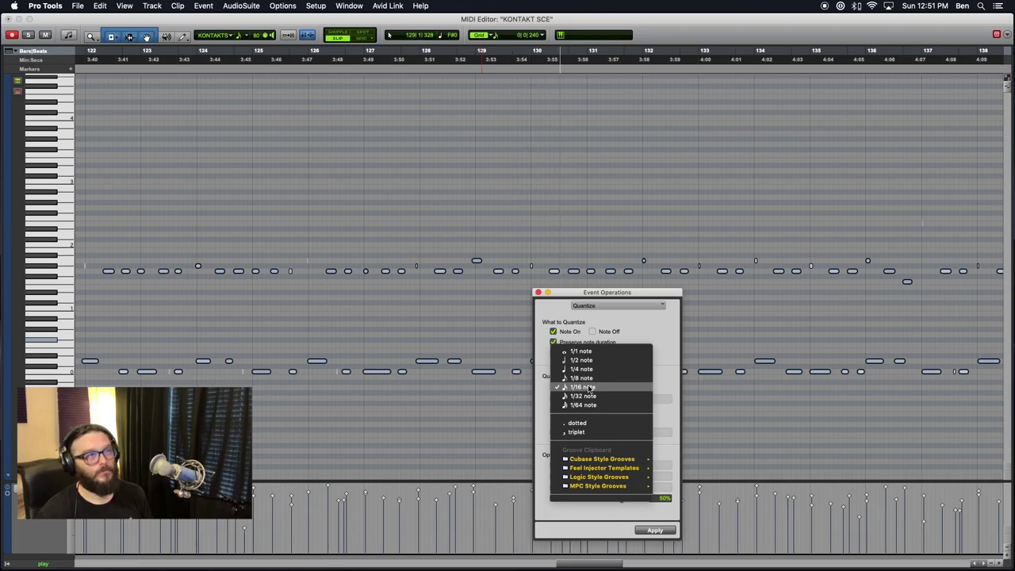
left_click(589, 388)
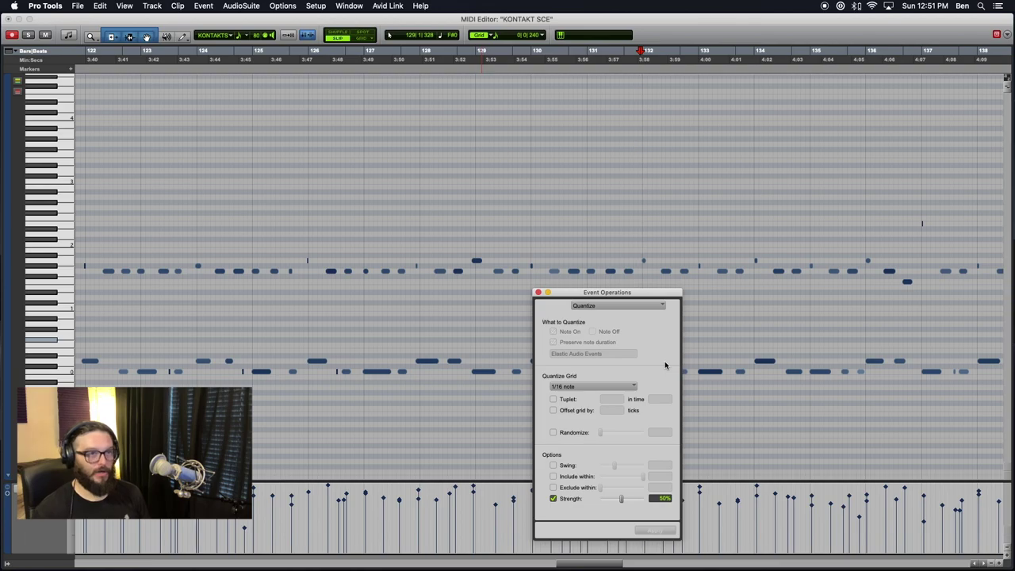
key("super+z")
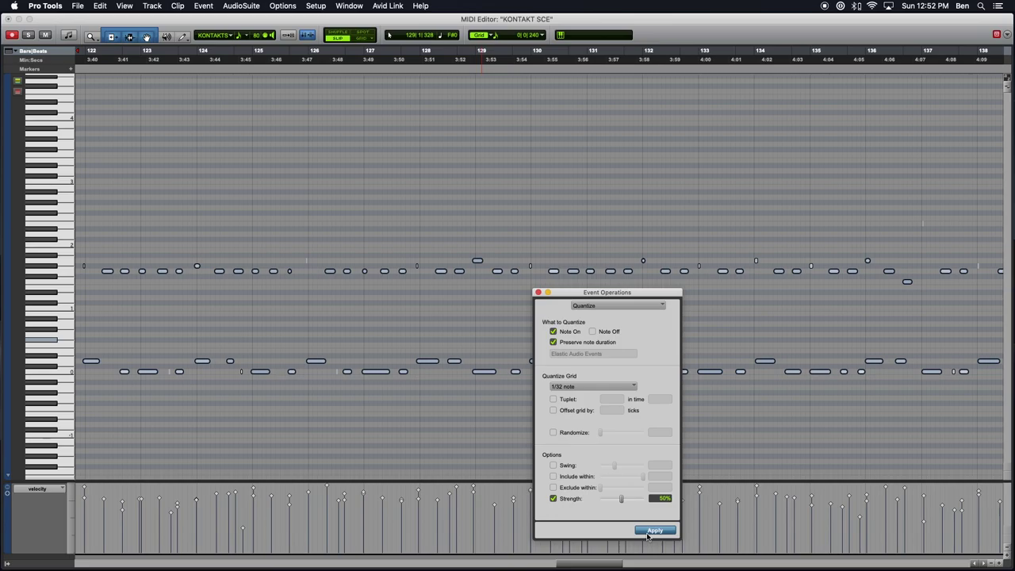
left_click(100, 6)
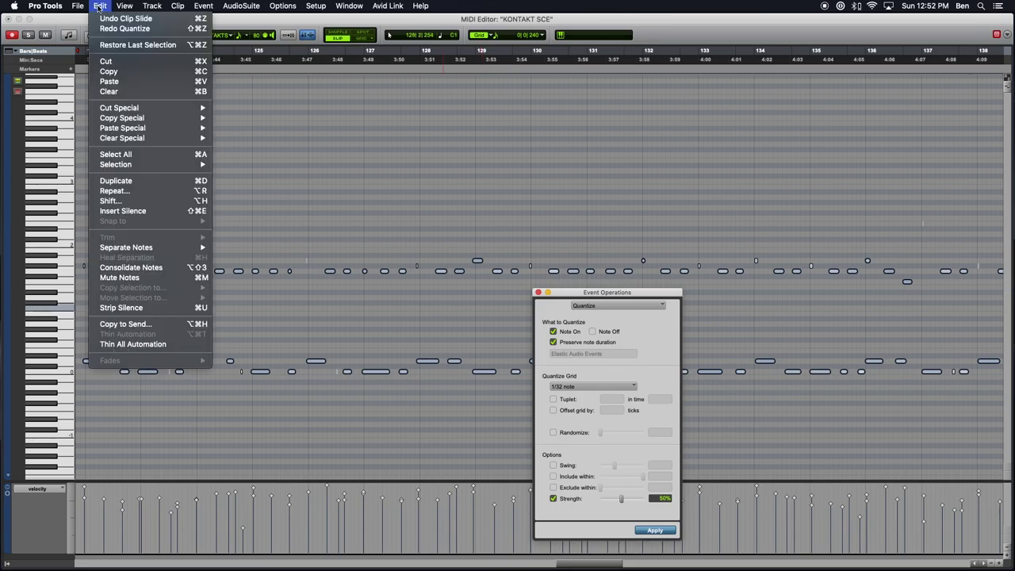
left_click(104, 29)
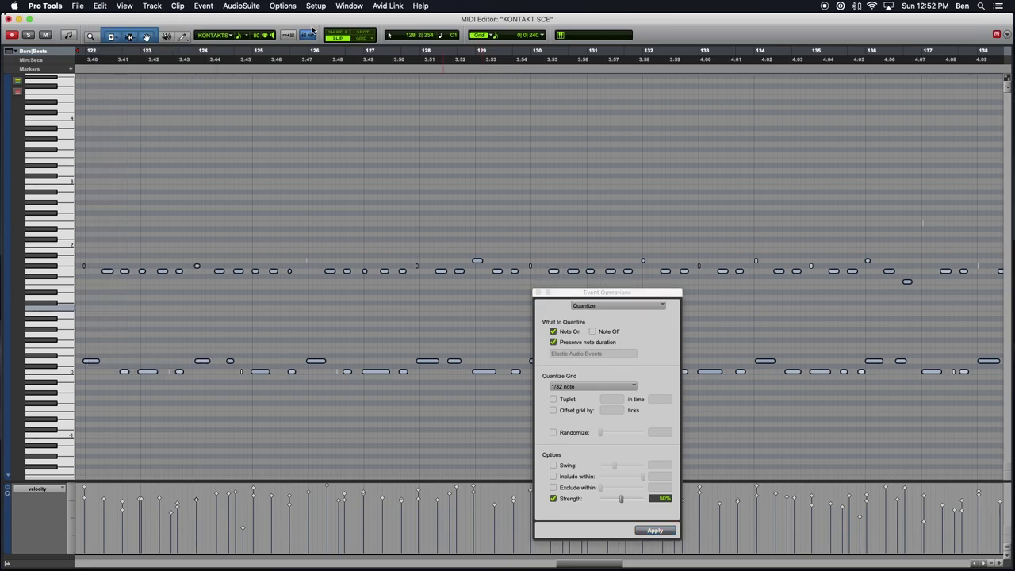
left_click(651, 530)
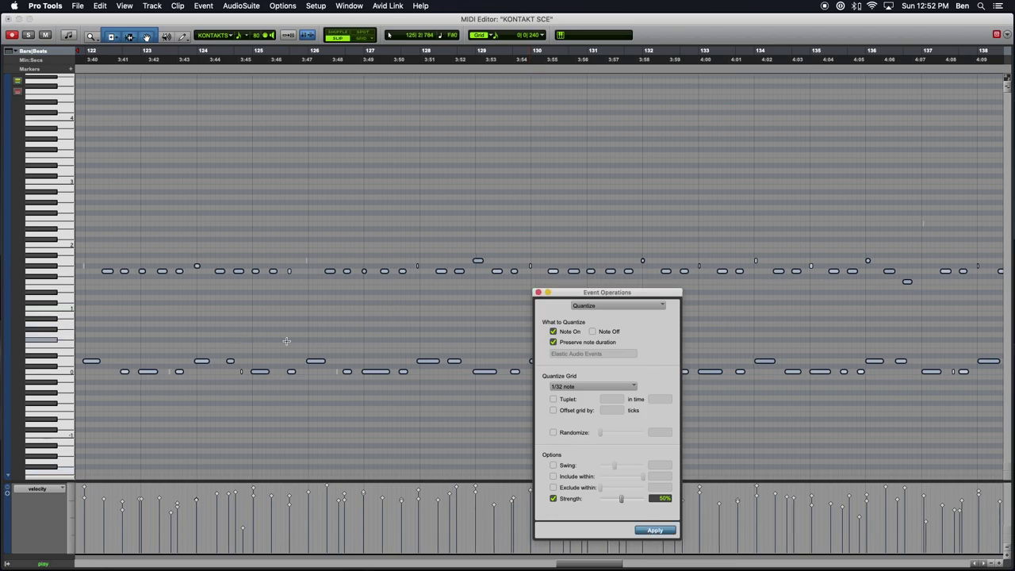
Examine the 1/32-quantized notes across the clip from bar 113 to bar 191 during playback
key("super+bracketleft")
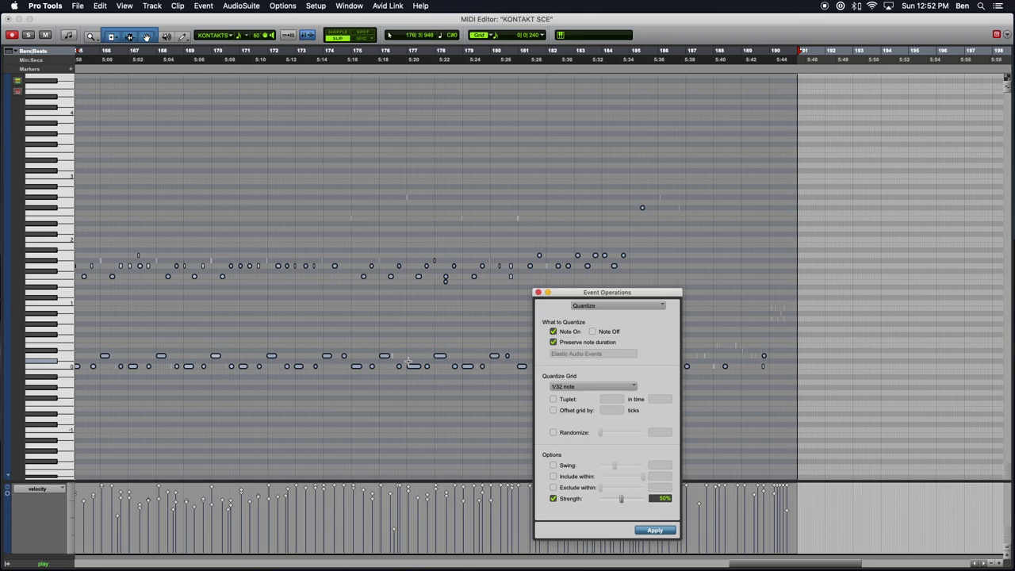
scroll(407, 360, "left", 15)
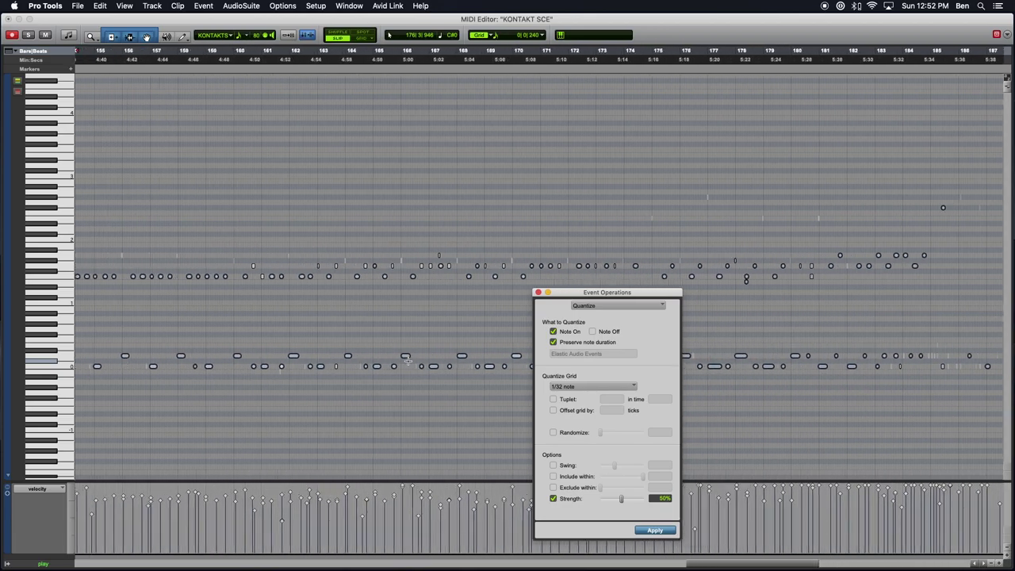
scroll(407, 360, "left", 6)
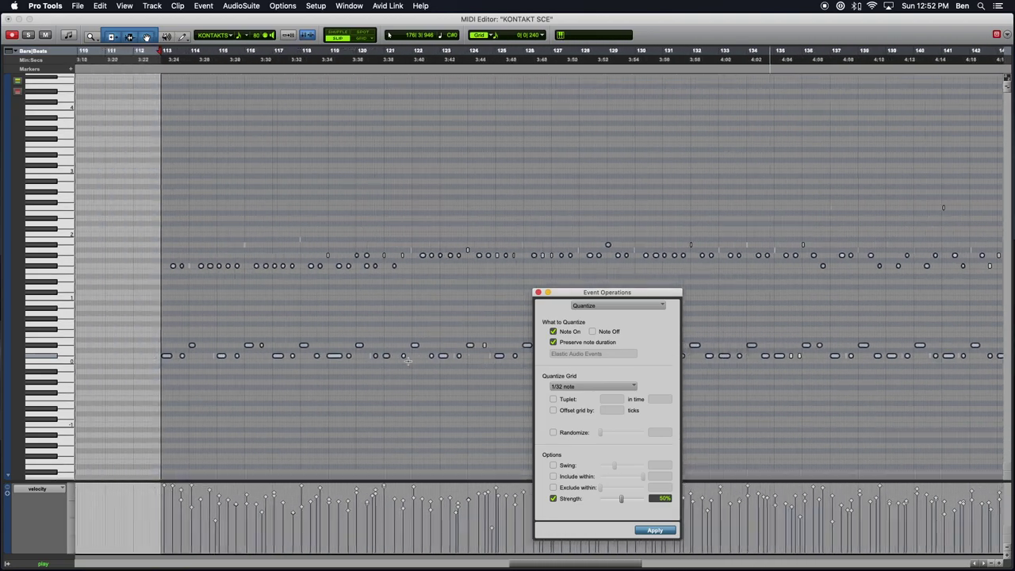
scroll(407, 360, "right", 6)
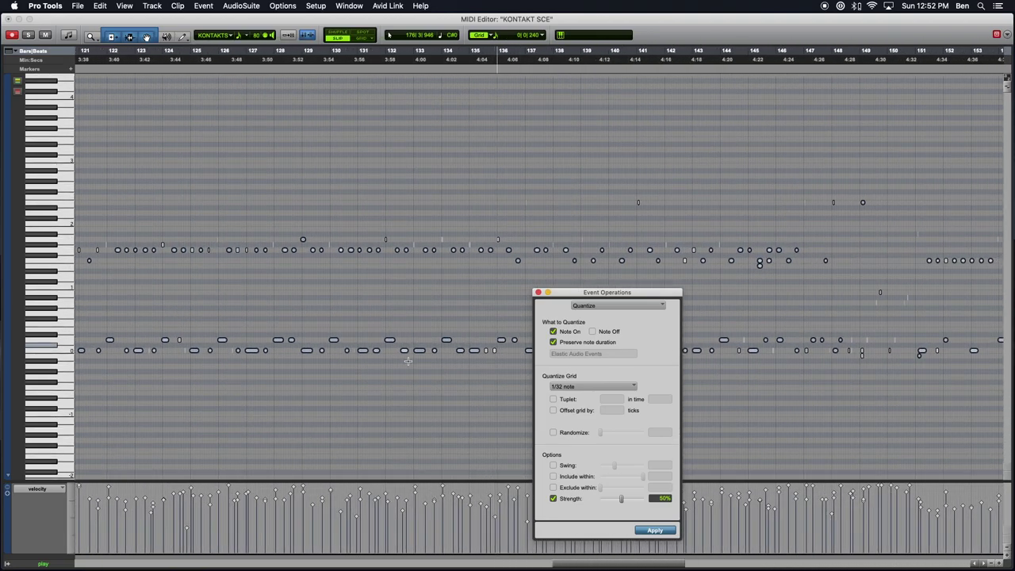
scroll(408, 361, "right", 3)
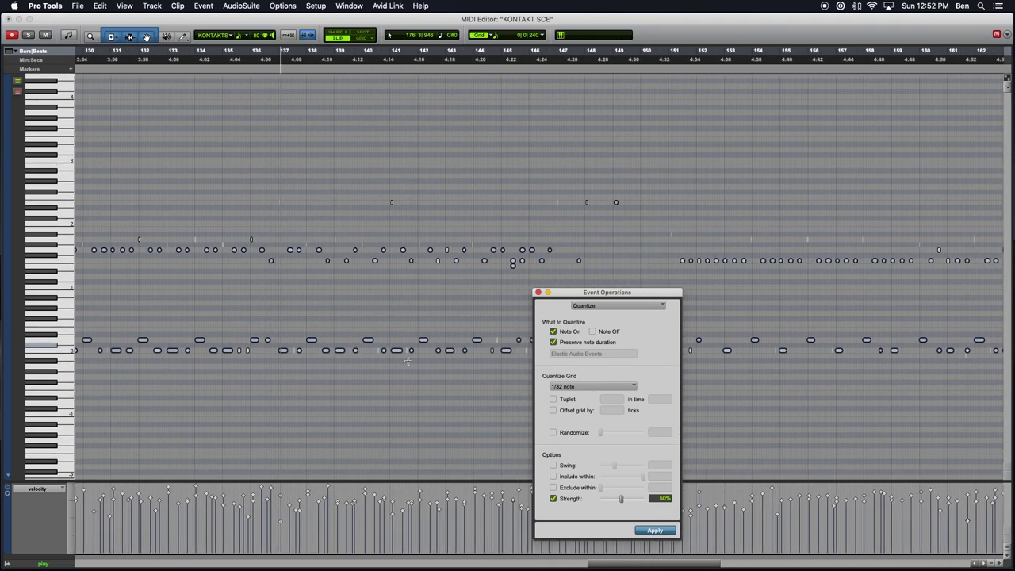
scroll(408, 360, "right", 1)
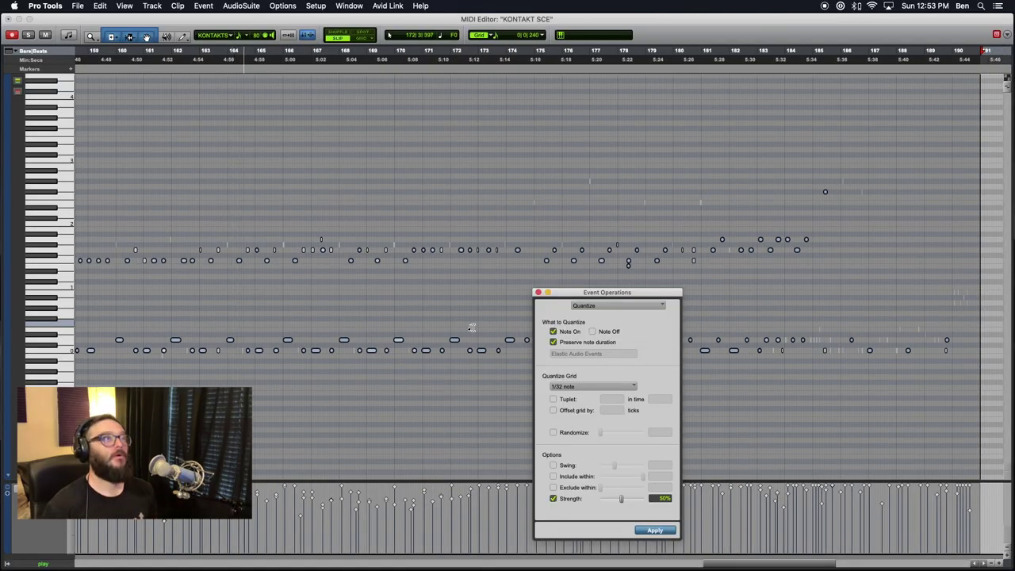
key("r")
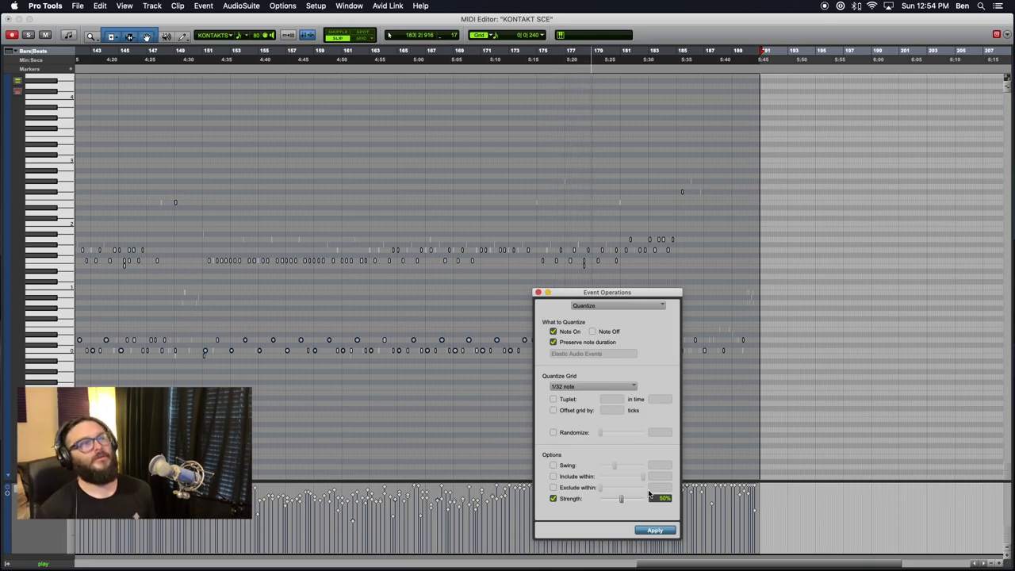
Close the Event Operations window and play the closing fill in bars 189 to 190 of the clip
left_click(537, 292)
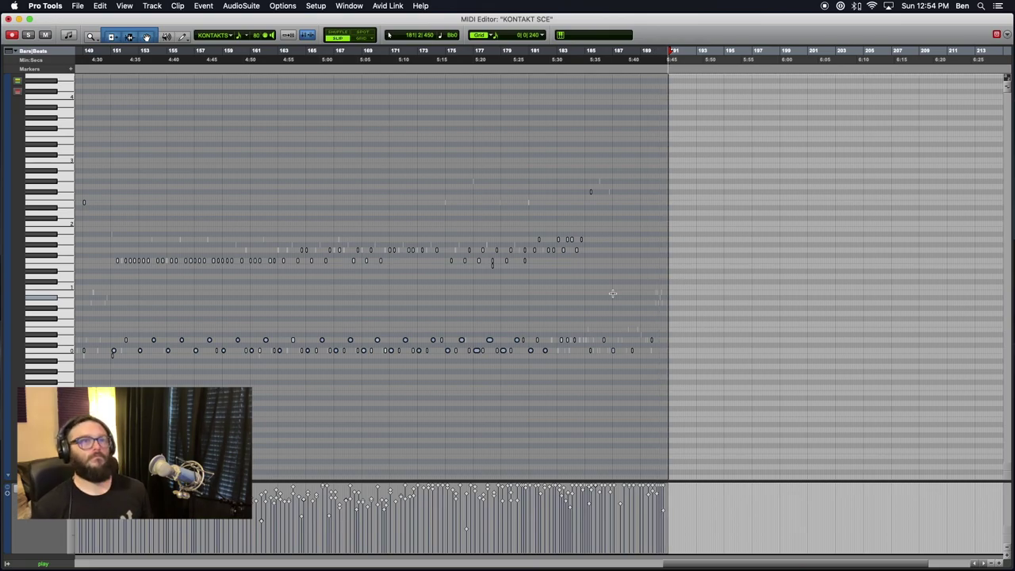
left_click(612, 293)
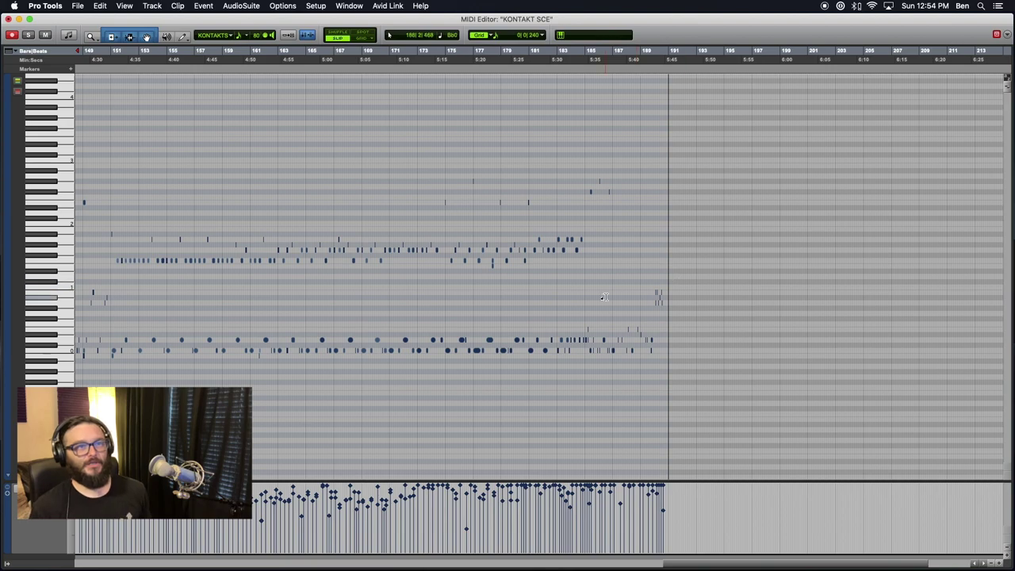
key("t")
key("t")
key("t")
key("t")
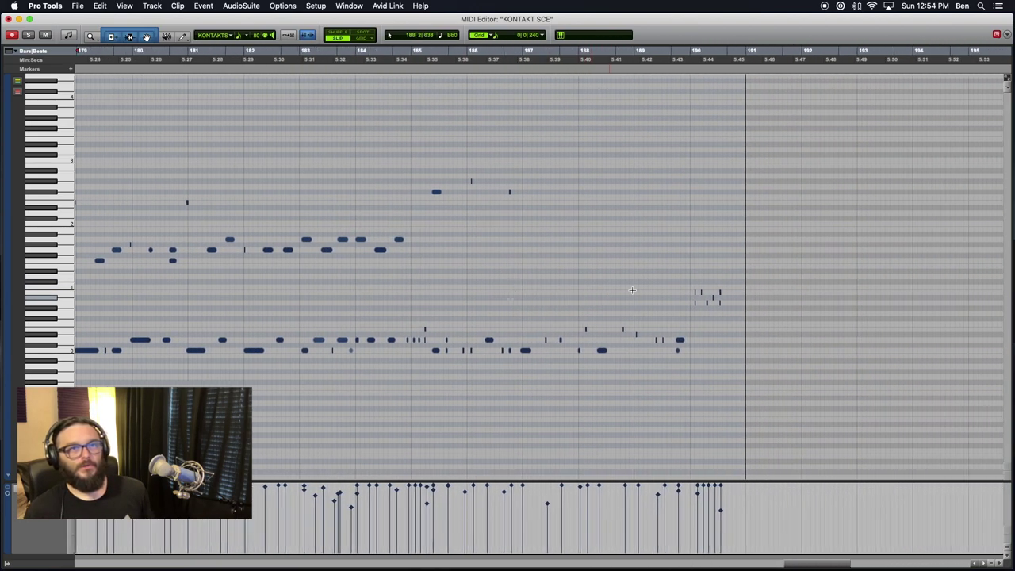
left_click(636, 259)
key("t")
key("space")
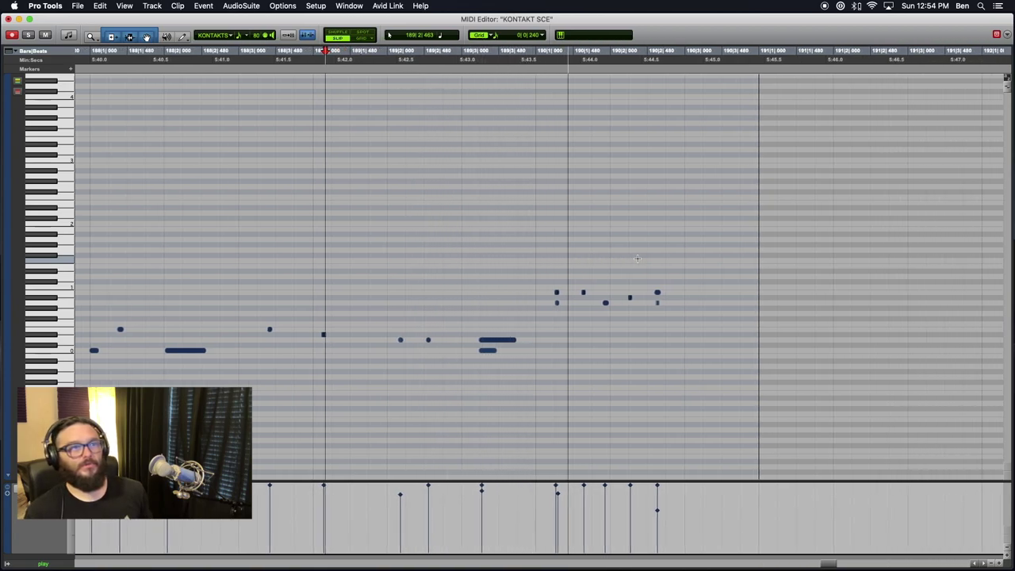
left_click(511, 265)
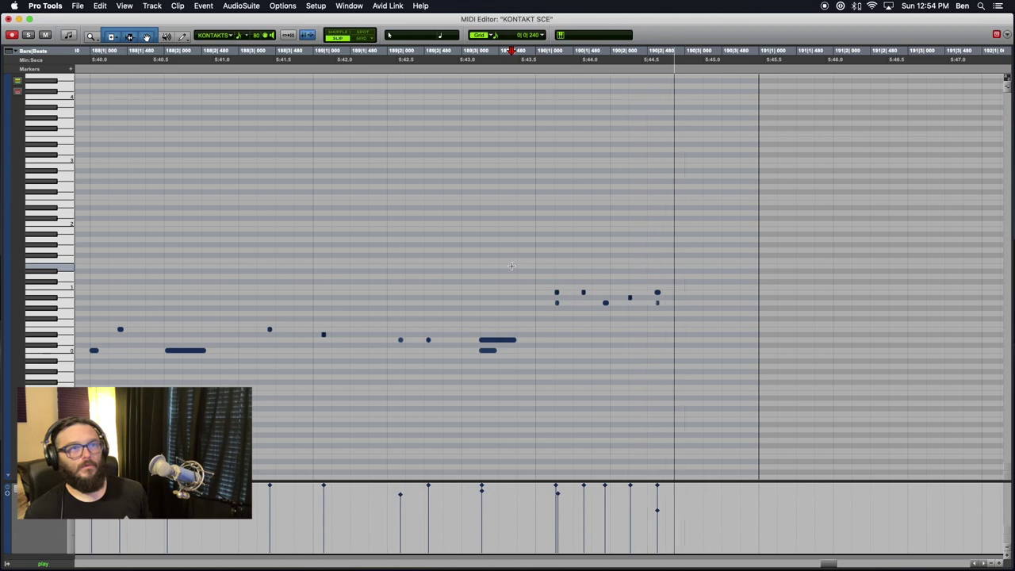
key("space")
Try to shift the group of fill notes in bar 190 slightly later and play the result
left_click_drag(572, 257, 675, 335)
left_click_drag(585, 294, 589, 296)
left_click(534, 241)
key("space")
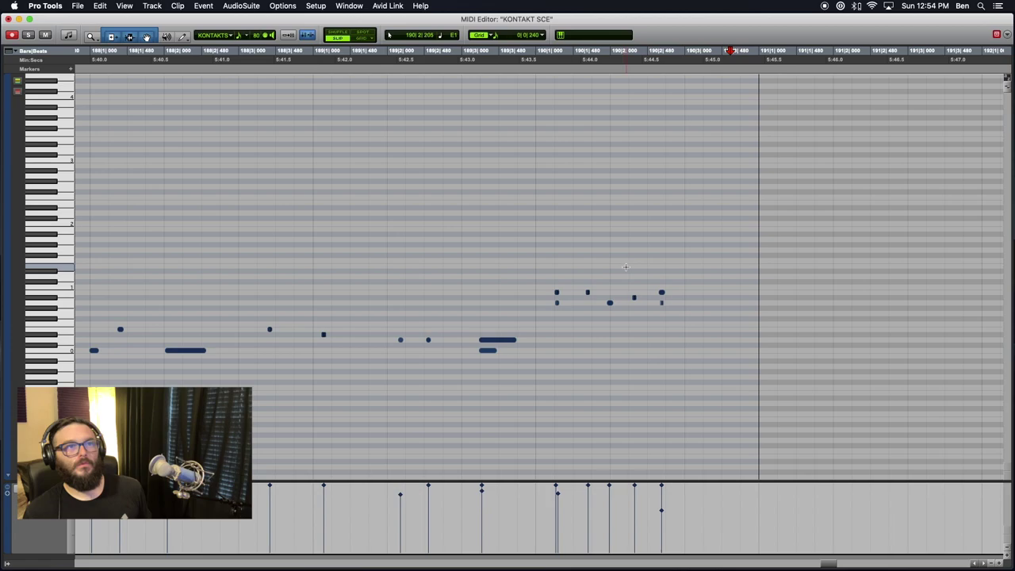
key("super+z")
Replay the original closing fill from several points in bar 189
left_click(463, 214)
key("space")
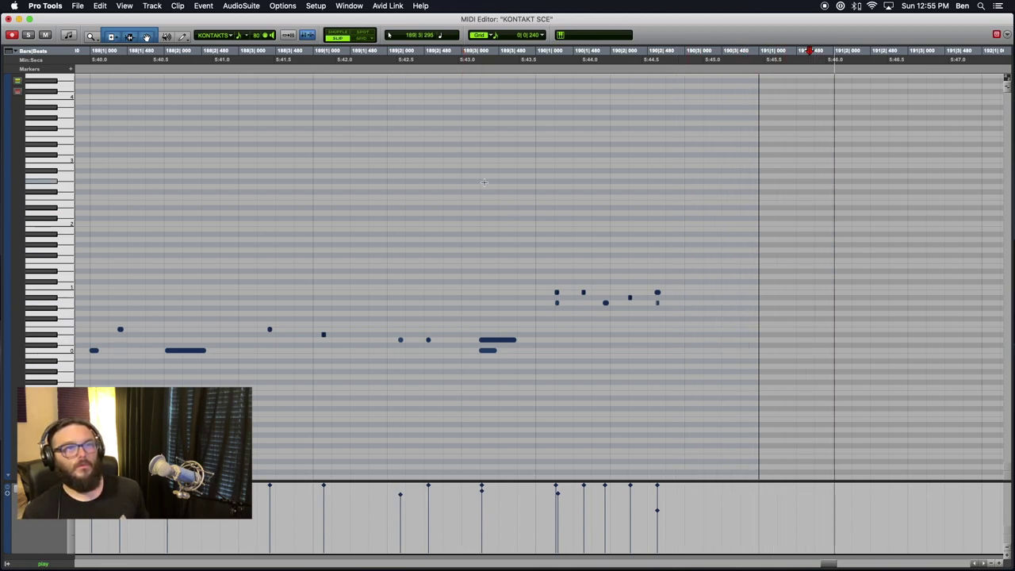
left_click(430, 187)
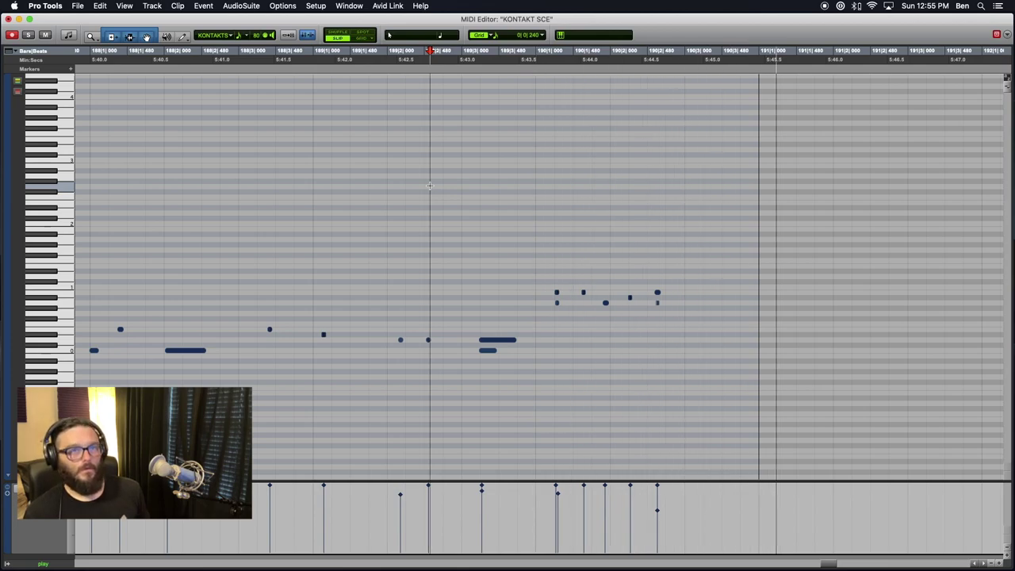
left_click(453, 166)
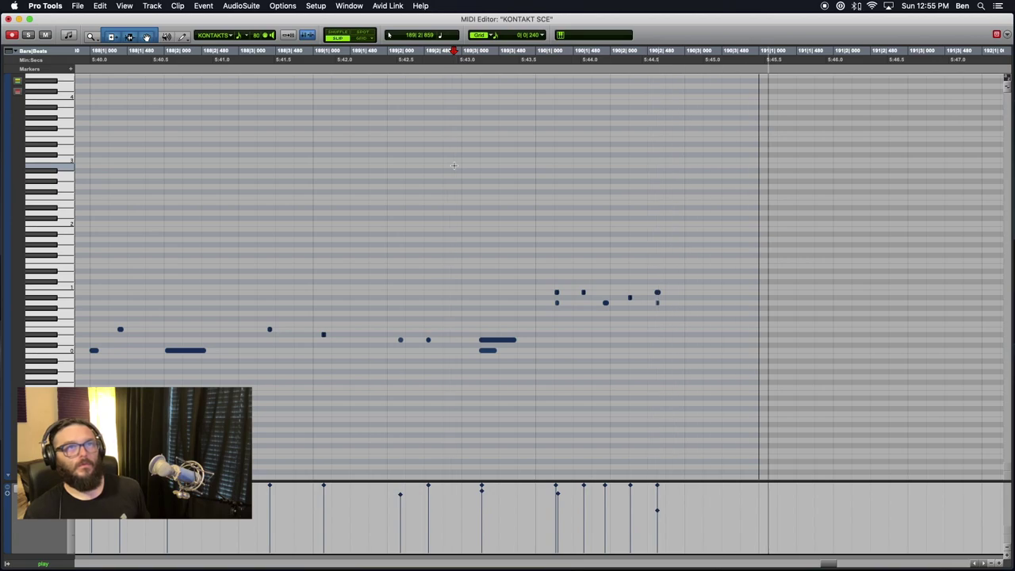
Close the MIDI Editor and duplicate the KONTAKT SCE-07 clip on its track, with the copy starting at 191|1|000
key("super+w")
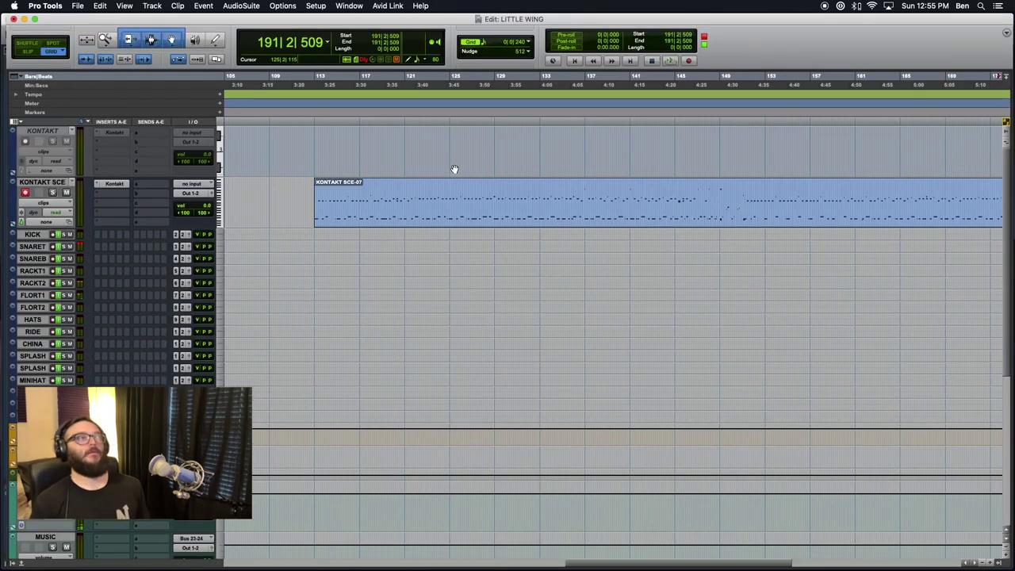
left_click(483, 218)
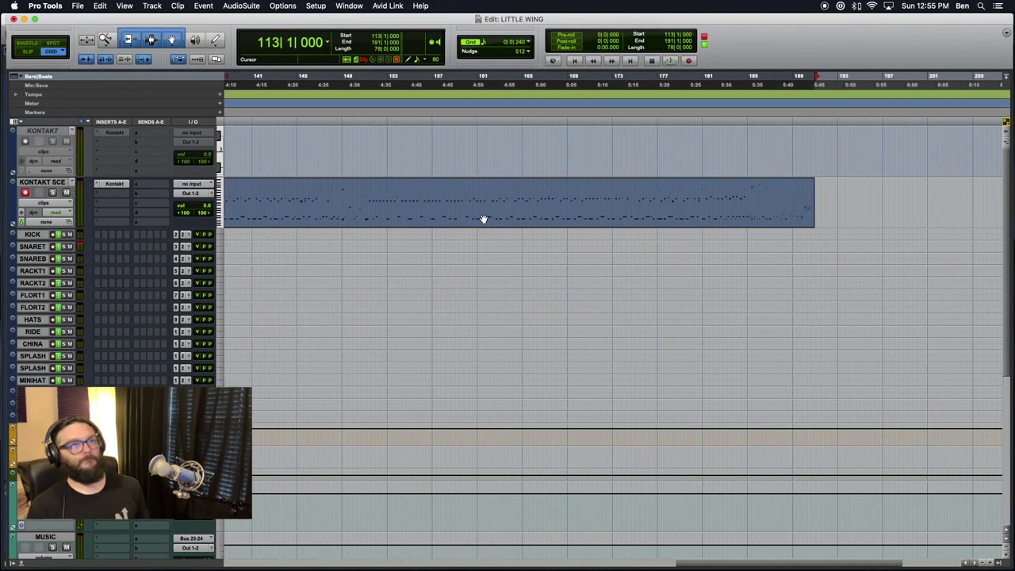
scroll(484, 218, "right", 5)
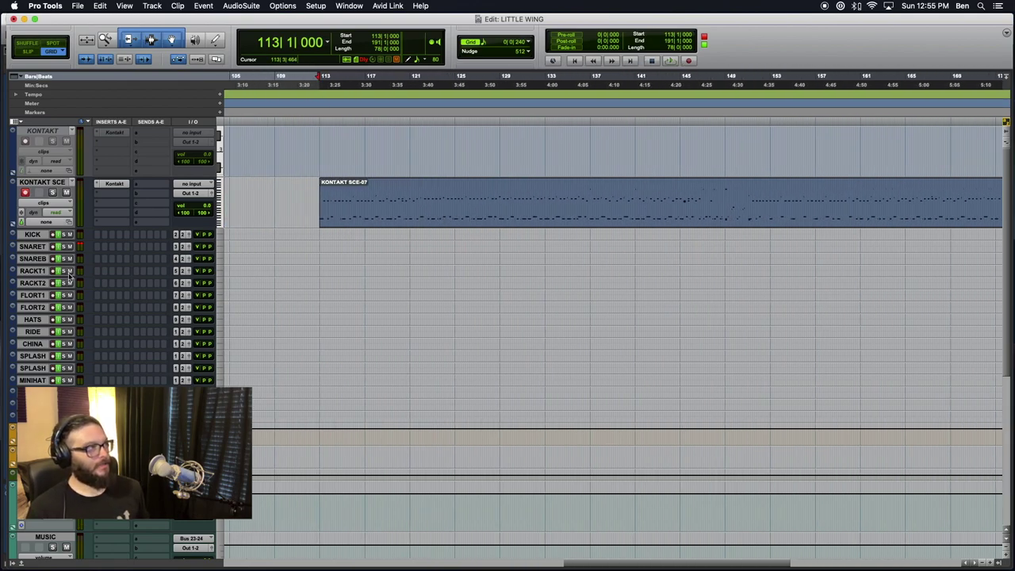
key("r")
key("r")
key("r")
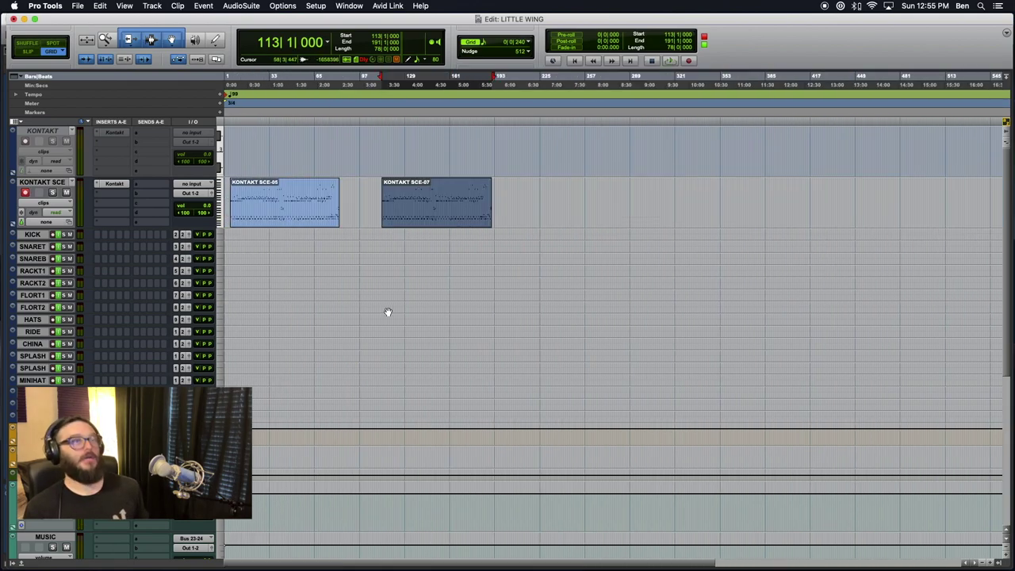
key("t")
key("t")
scroll(618, 216, "right", 5)
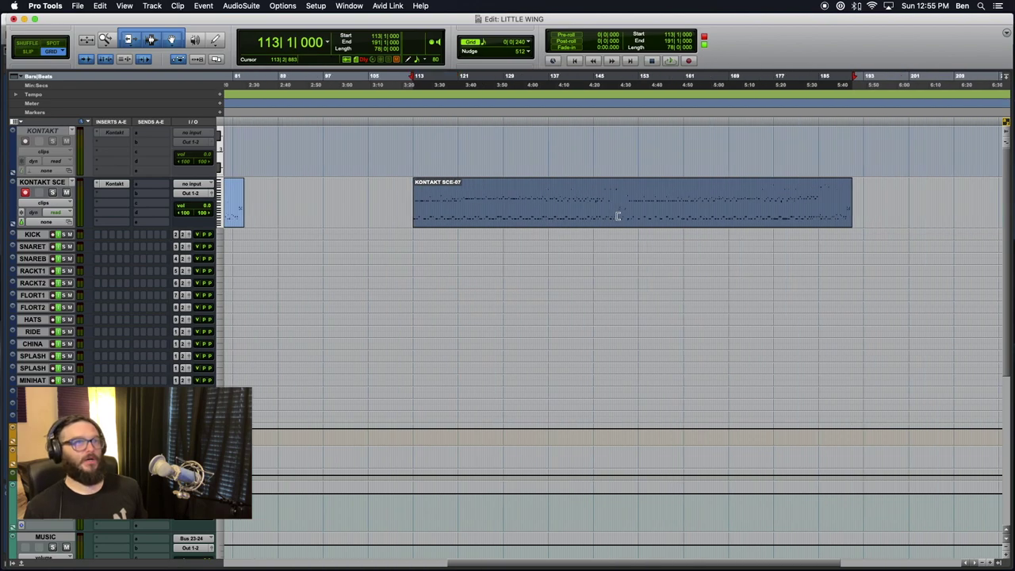
left_click_drag(435, 217, 875, 196)
Play the transition from the fill in bar 190 into the copied clip at bar 191
key("t")
key("t")
key("t")
key("t")
key("t")
key("t")
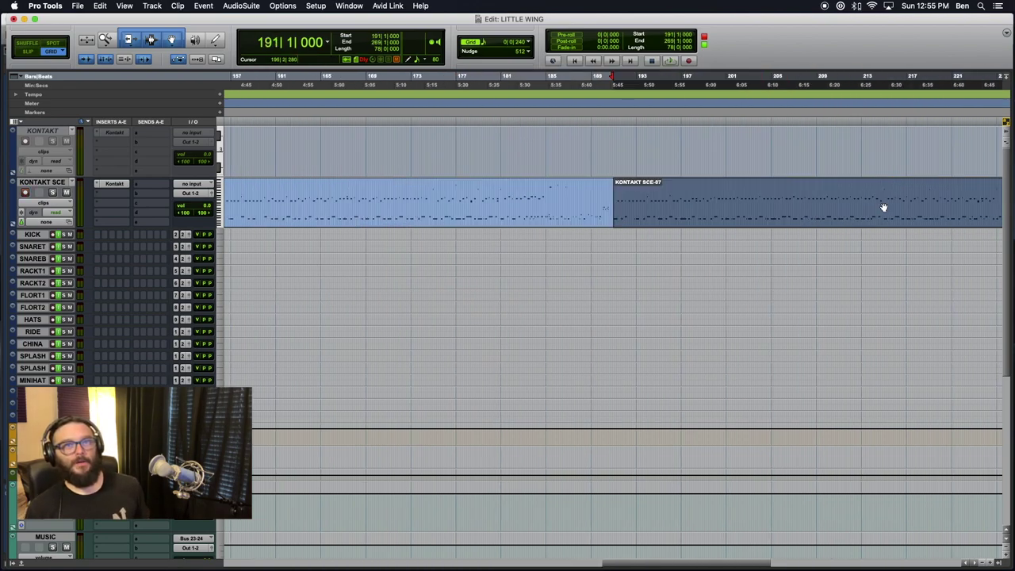
key("r")
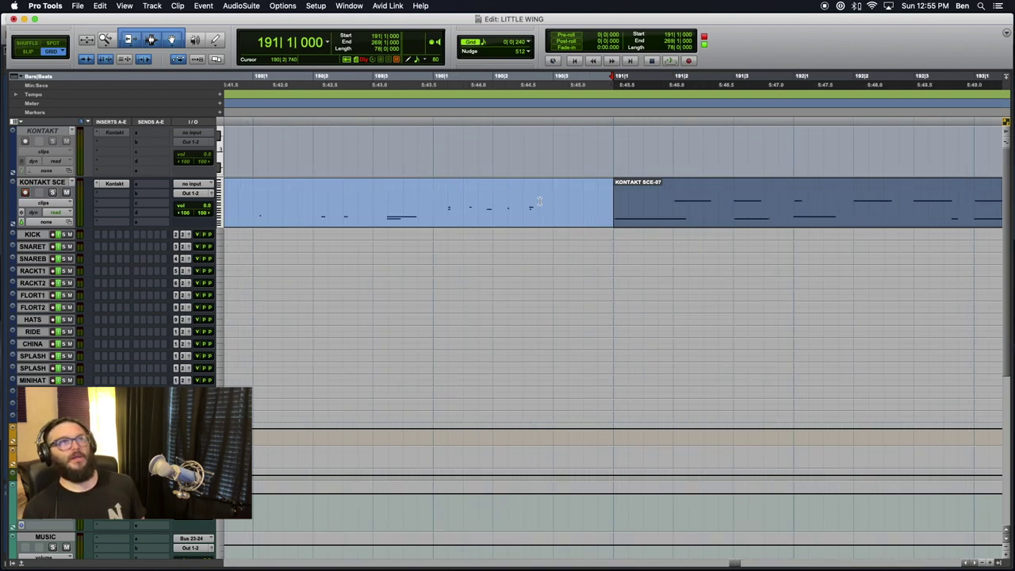
left_click(458, 190)
key("space")
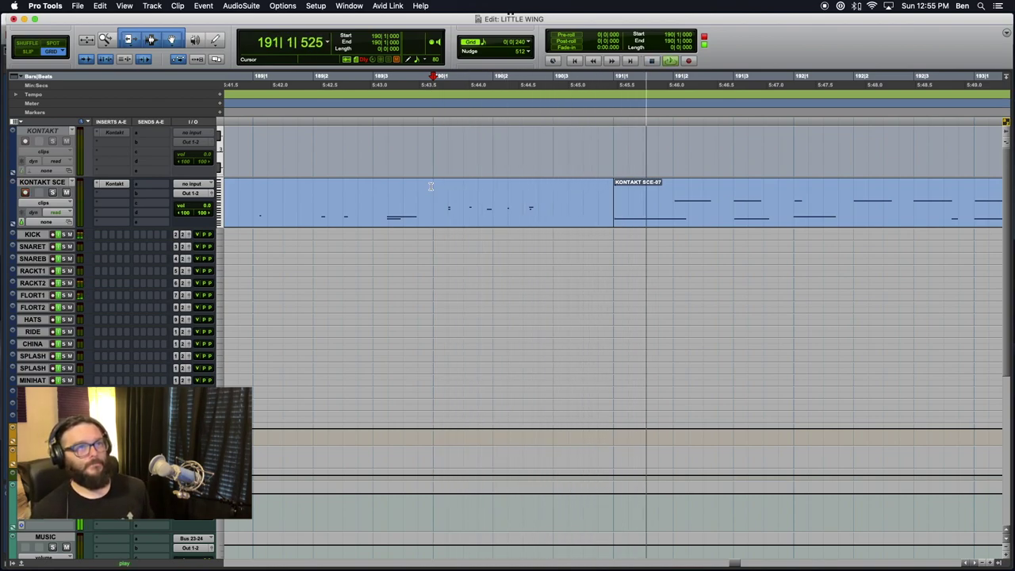
left_click(447, 185)
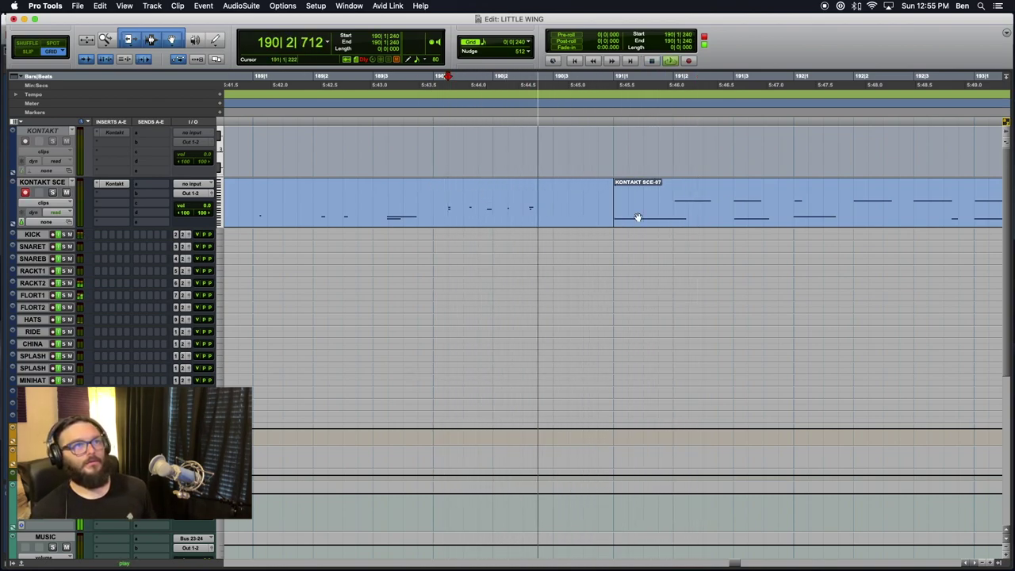
key("space")
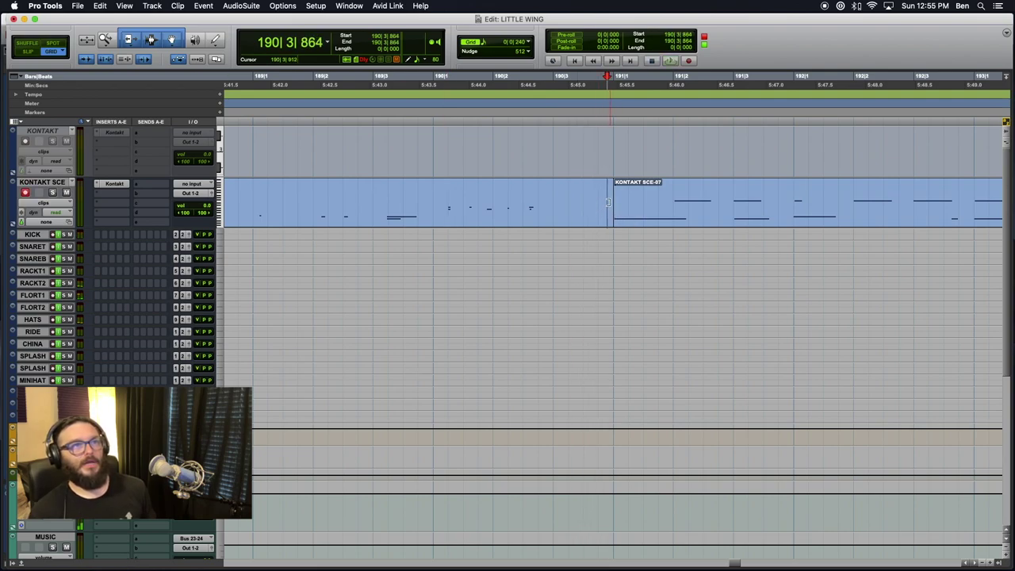
Trim the first clip's end and move the copied clip one 240-tick grid step earlier, and play the transition from 189|2|480
left_click_drag(608, 202, 599, 203)
left_click_drag(661, 217, 646, 220)
left_click(345, 185)
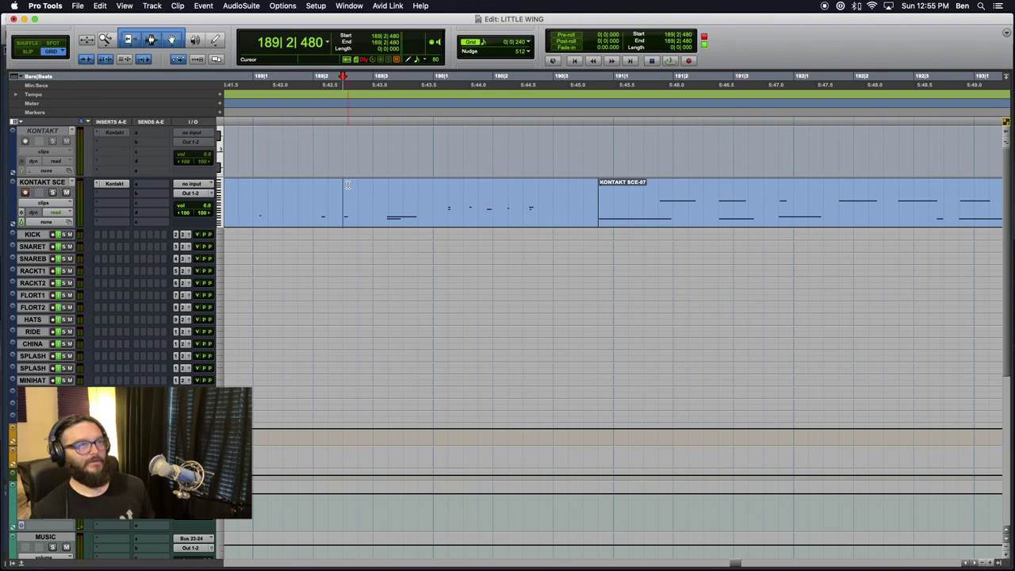
key("space")
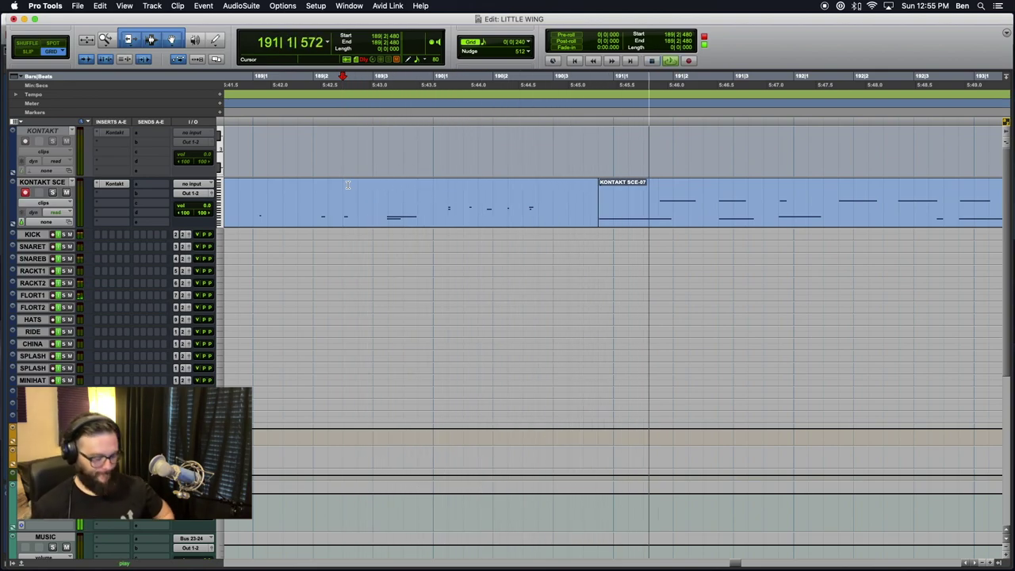
key("space")
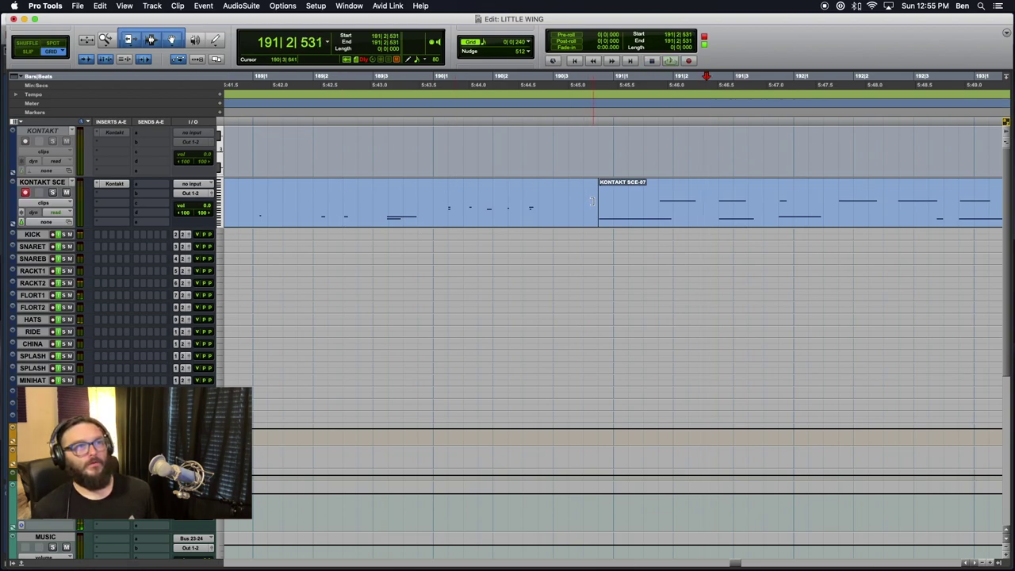
Move the copied clip another 240-tick grid step earlier and play the transition from 189|3|240
left_click_drag(592, 202, 623, 220)
left_click(385, 188)
key("space")
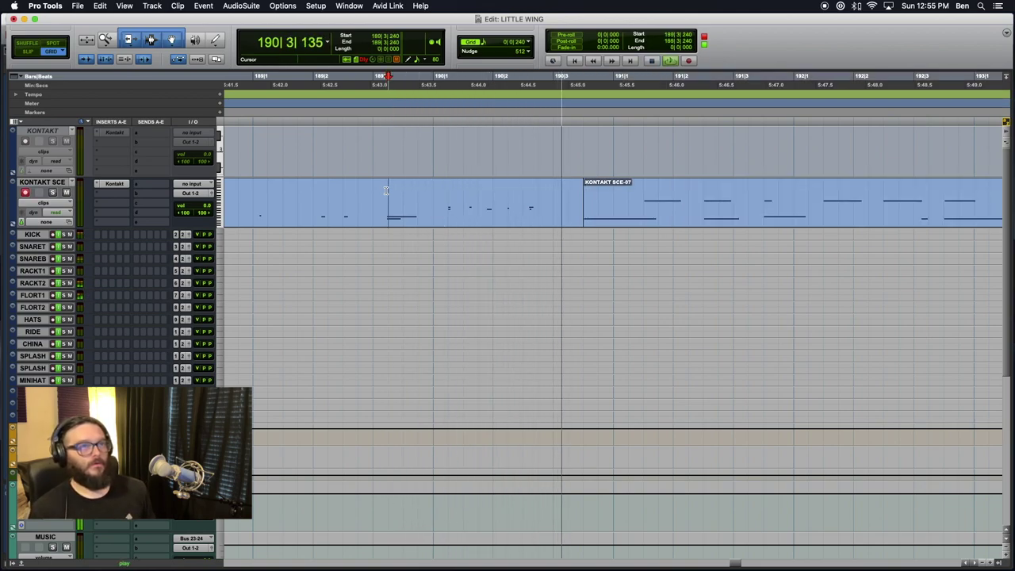
key("space")
Undo the trims and moves at the loop transition back to the copied clip's original start at 191|1|000
key("super+z")
left_click(438, 208)
key("super+z")
key("super+z")
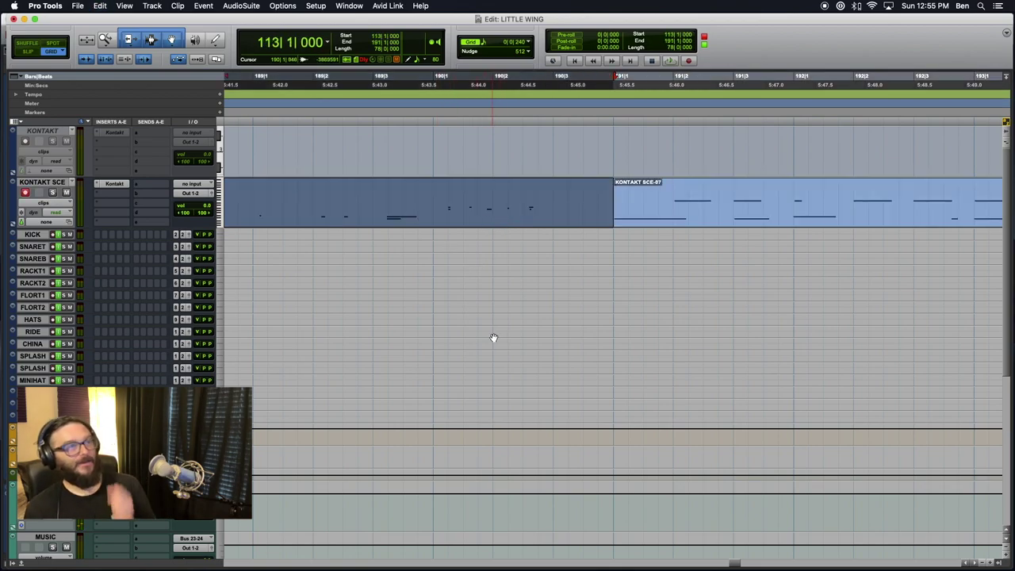
Delete the copied clip starting at bar 191 and play the remaining KONTAKT SCE-07 clip from bar 113
scroll(355, 254, "left", 2)
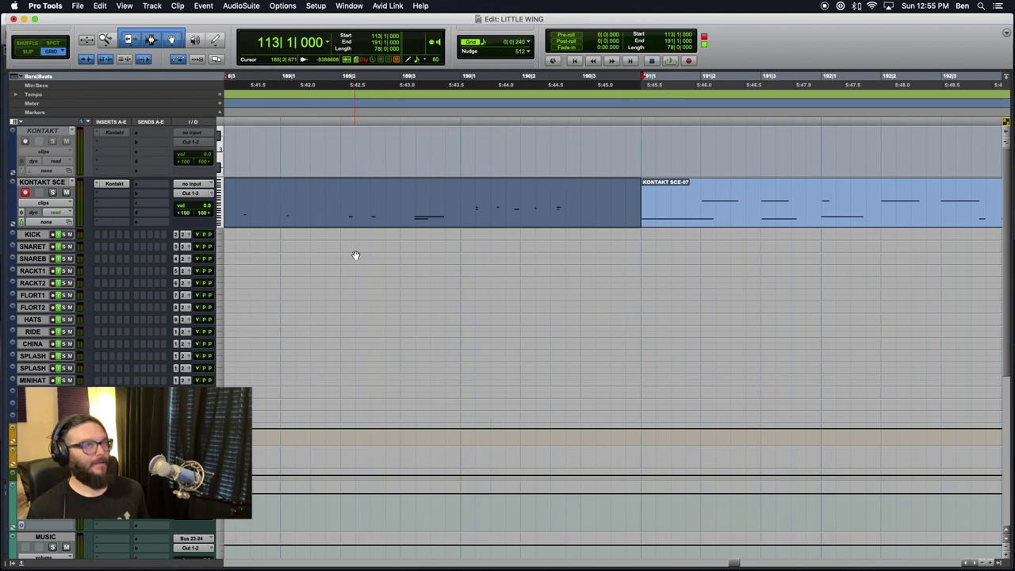
scroll(355, 254, "right", 3)
scroll(355, 255, "down", 4)
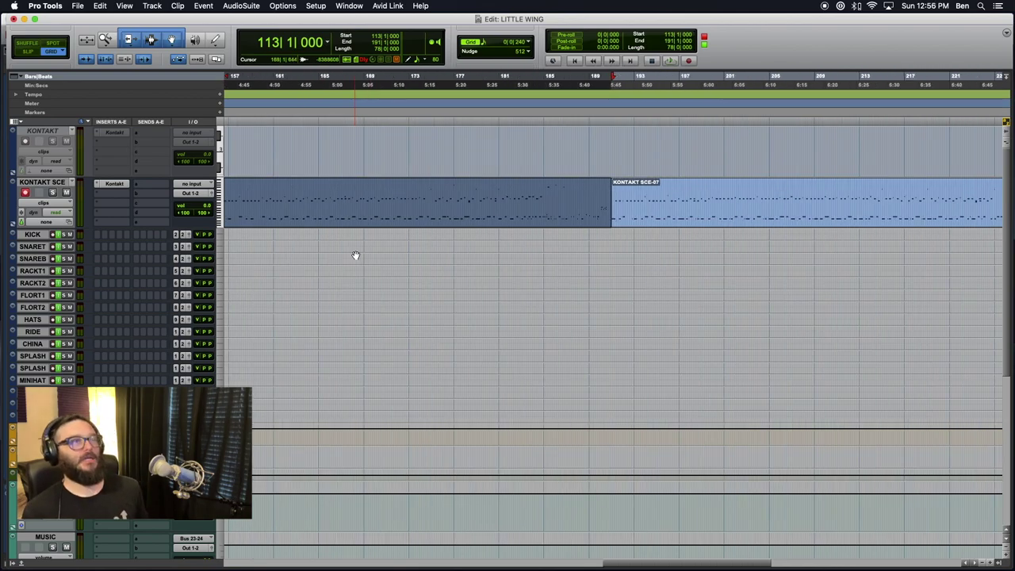
scroll(355, 254, "down", 2)
left_click(661, 220)
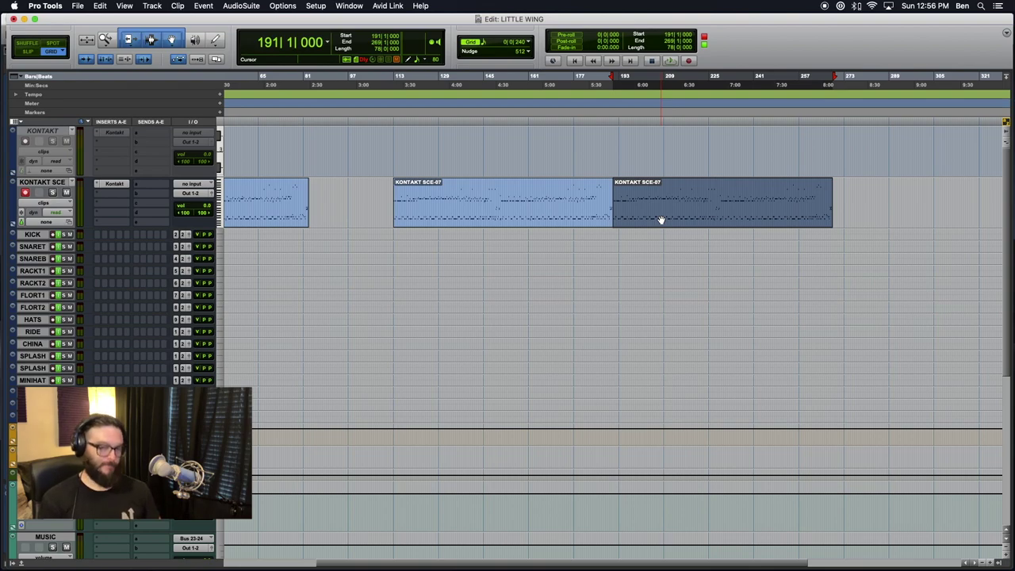
key("Delete")
left_click(490, 215)
key("space")
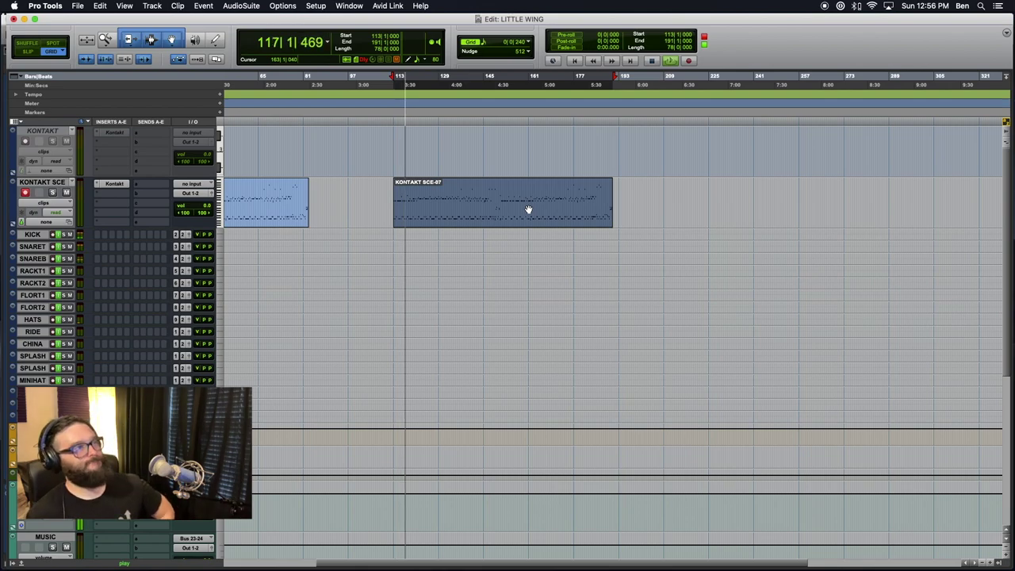
Mute the original KONTAKT SCE-05 clip near the start of the session
scroll(290, 219, "left", 5)
left_click(347, 218)
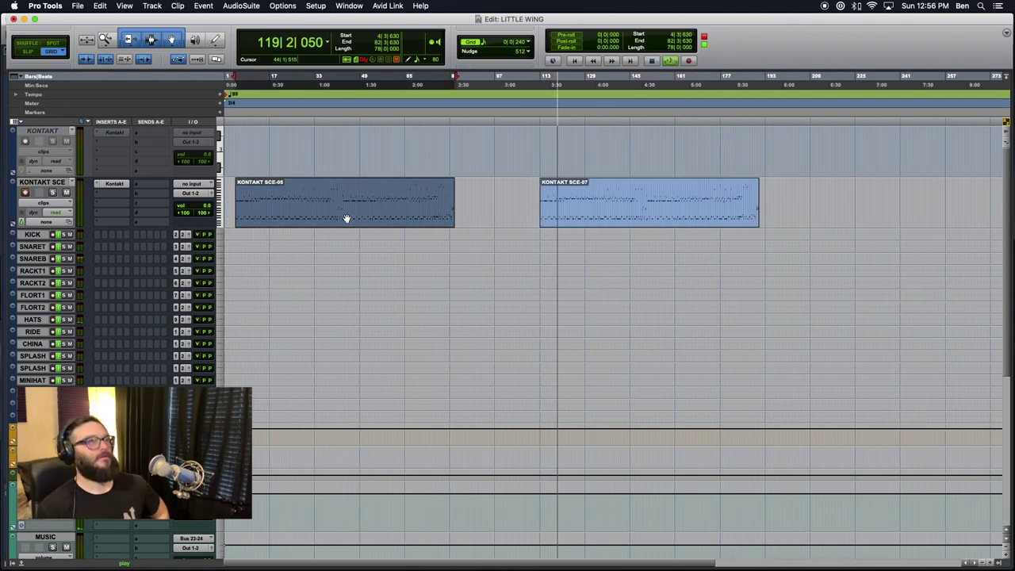
right_click(346, 218)
left_click(308, 209)
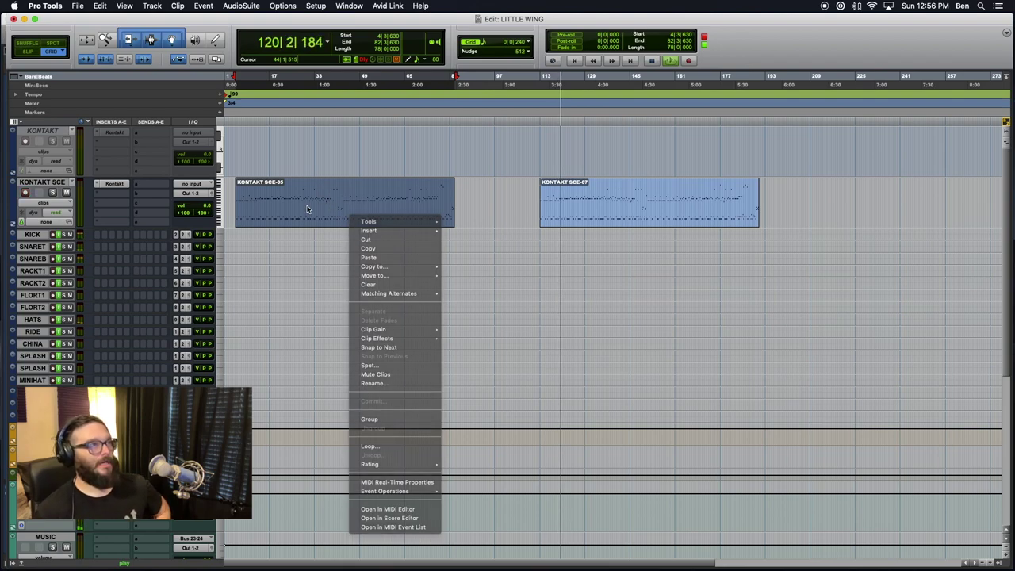
key("super+c")
key("super+m")
left_click(499, 199)
left_click(408, 198)
left_click(377, 216)
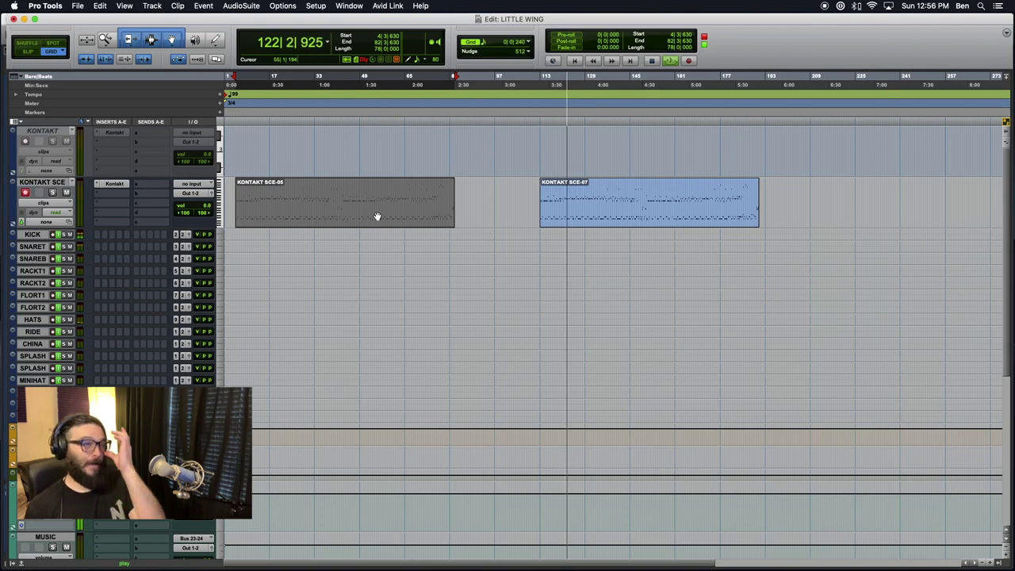
Move the muted KONTAKT SCE-05 clip up to the inactive KONTAKT track, keeping its timeline position
left_click(516, 211)
left_click(562, 211)
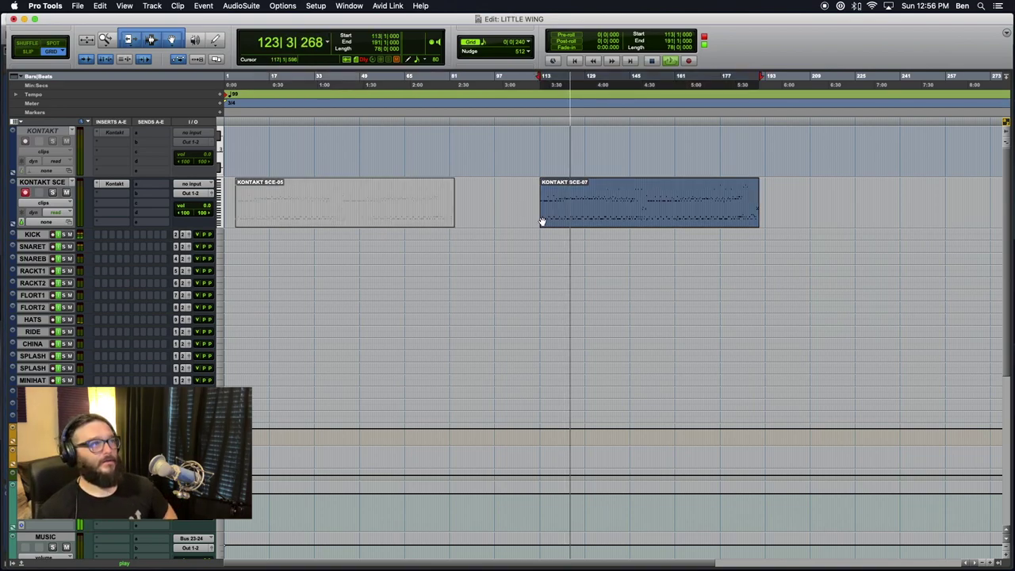
scroll(543, 222, "right", 5)
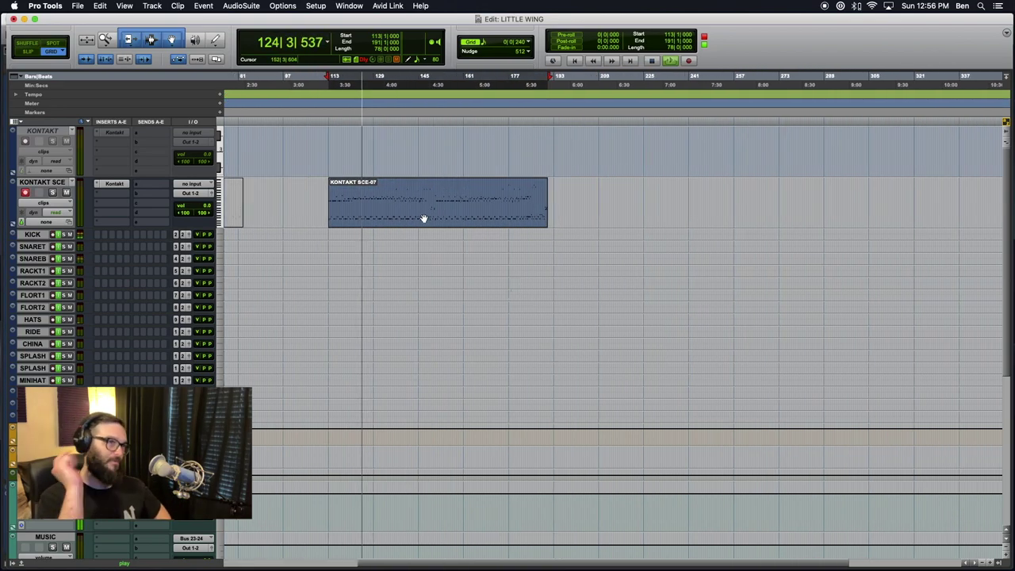
scroll(423, 218, "left", 5)
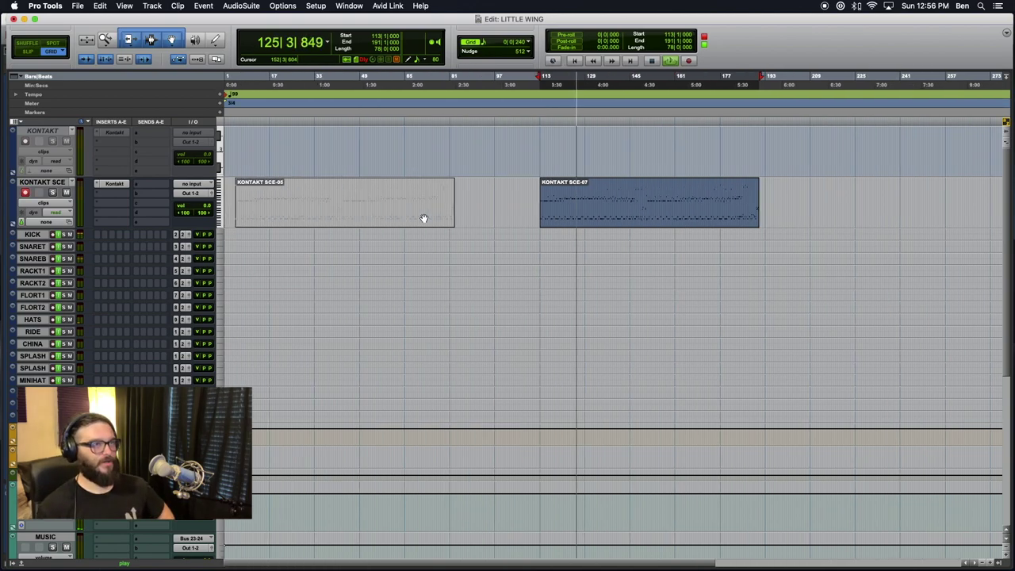
left_click_drag(248, 222, 249, 163)
Move the KONTAKT SCE-07 clip beneath the muted clip, starting at 5|1|720, and play it
left_click(570, 219)
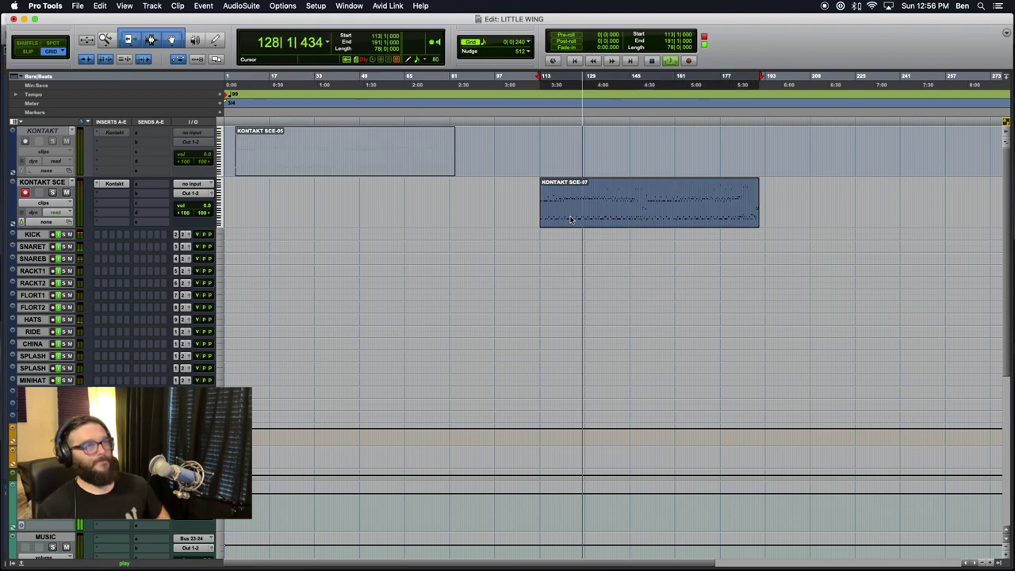
key("space")
left_click_drag(570, 220, 257, 213)
key("space")
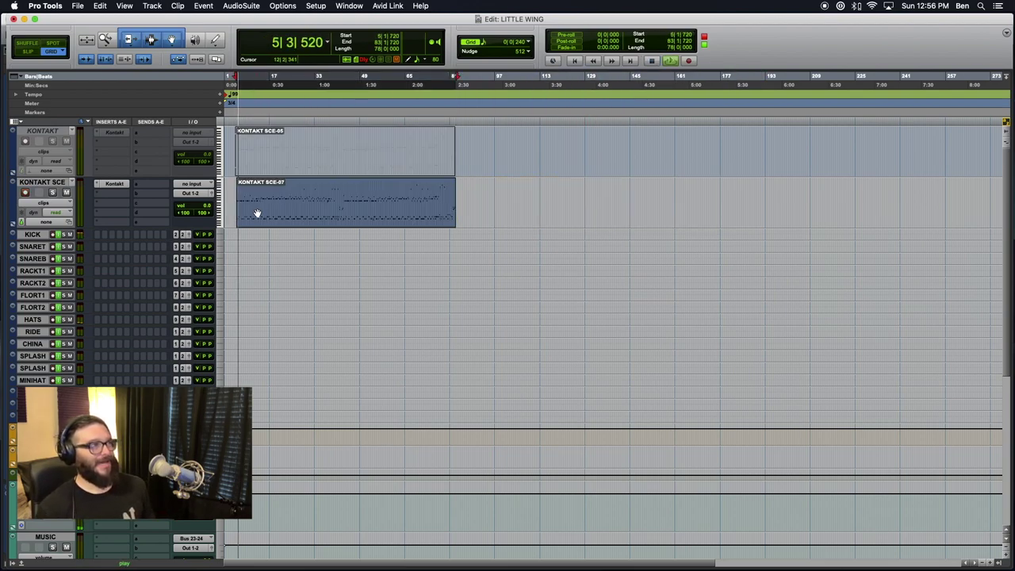
scroll(257, 213, "right", 1)
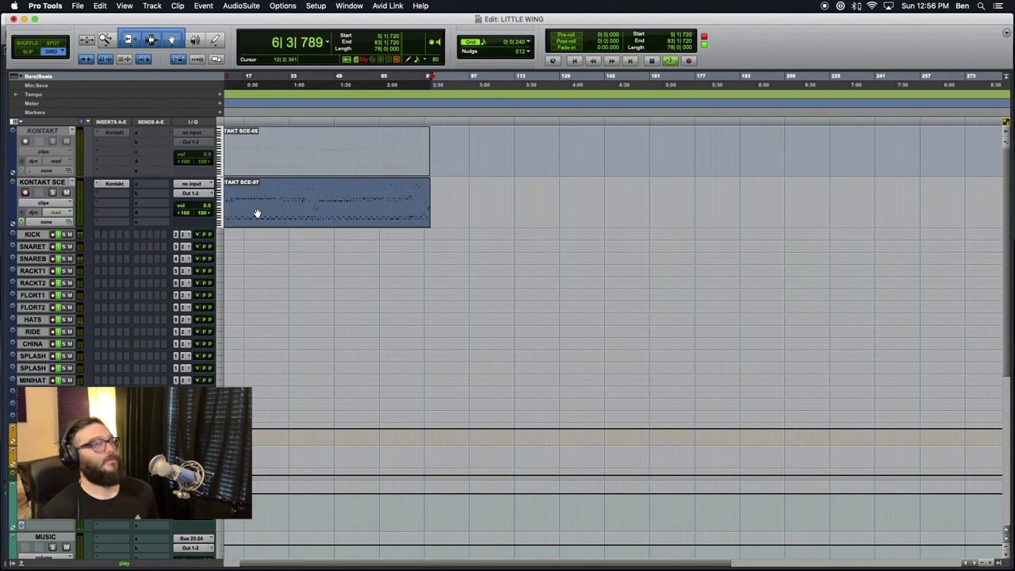
Open the KONTAKT SCE-07 clip in the MIDI Editor and play its opening from just before the first note
double_click(275, 219)
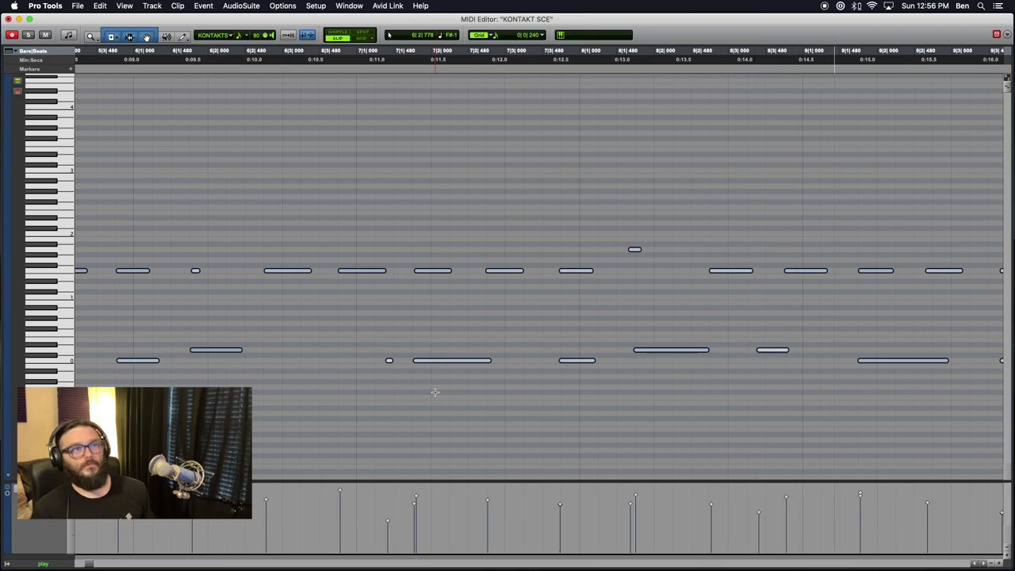
scroll(435, 392, "left", 1)
key("space")
left_click(435, 392)
scroll(395, 384, "left", 10)
scroll(269, 364, "right", 2)
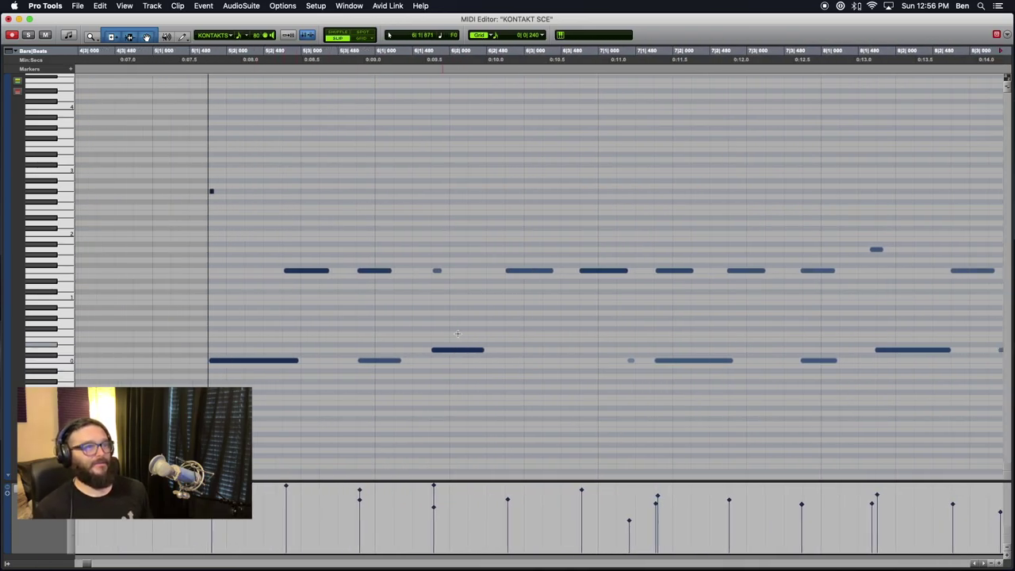
left_click(191, 144)
key("space")
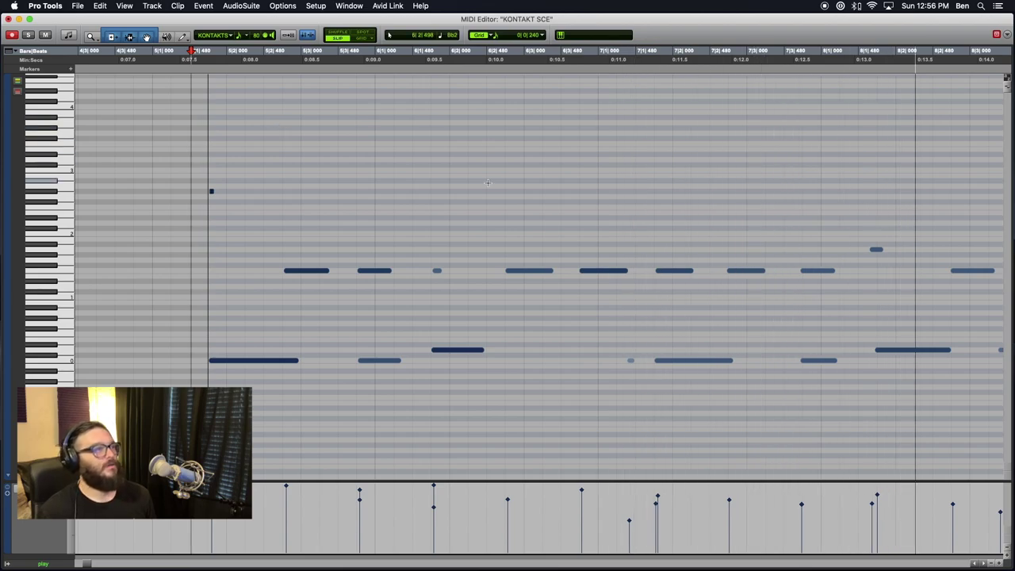
key("space")
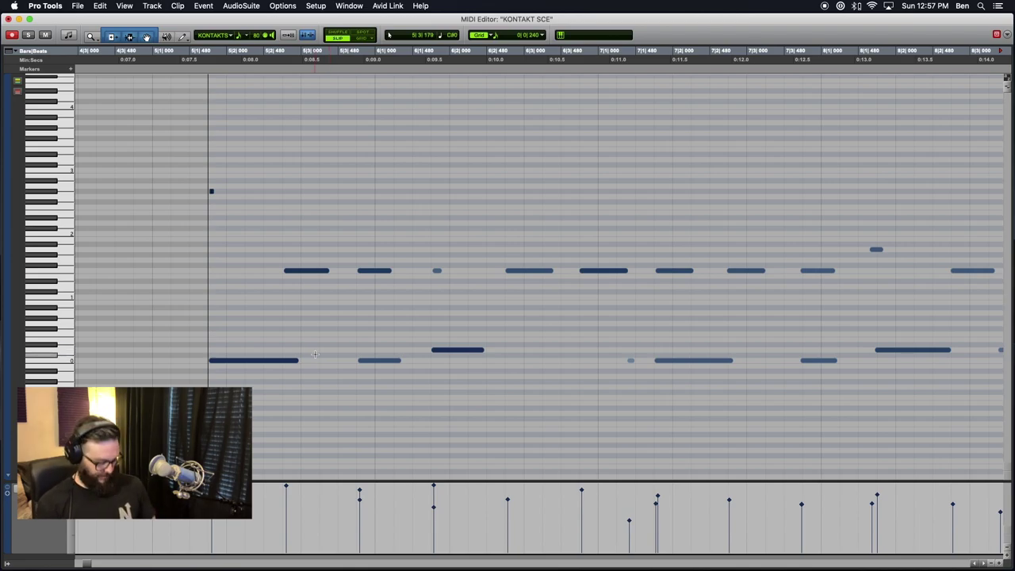
Return to the Edit window and move the KONTAKT SCE-07 clip so it starts at 5|1|000
key("ctrl+equal")
key("t")
key("t")
key("t")
key("t")
key("t")
scroll(317, 217, "left", 20)
scroll(318, 217, "right", 5)
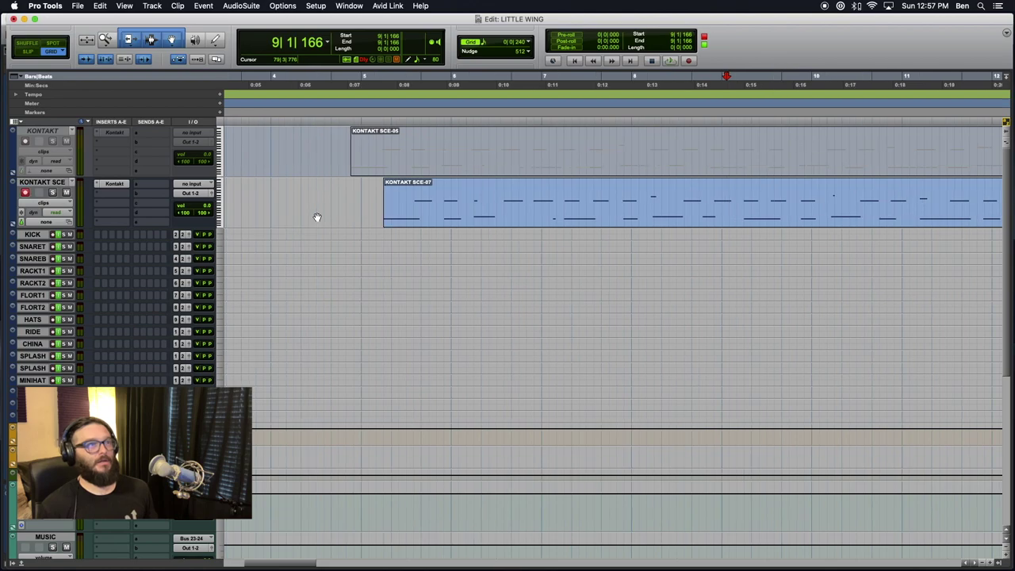
left_click_drag(428, 221, 407, 220)
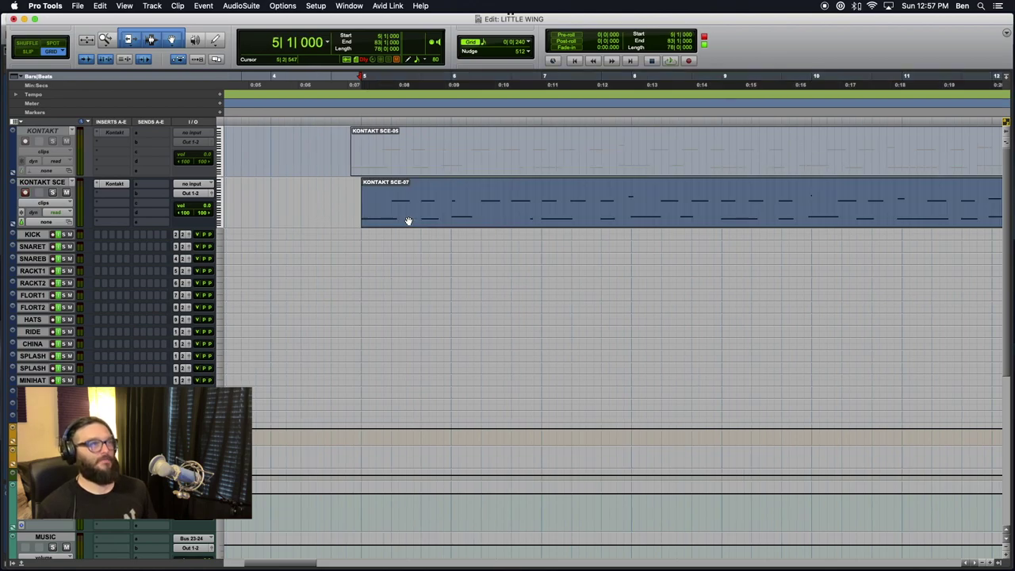
Reopen the moved KONTAKT SCE-07 clip in the MIDI Editor, play it from 5|1|000 and review its notes
key("r")
key("r")
double_click(375, 225)
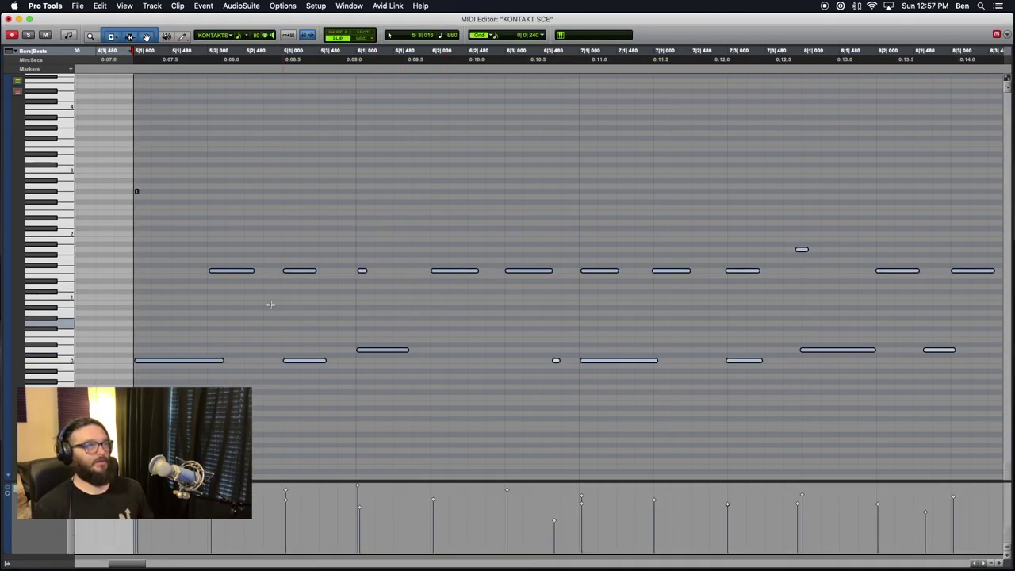
scroll(127, 117, "right", 5)
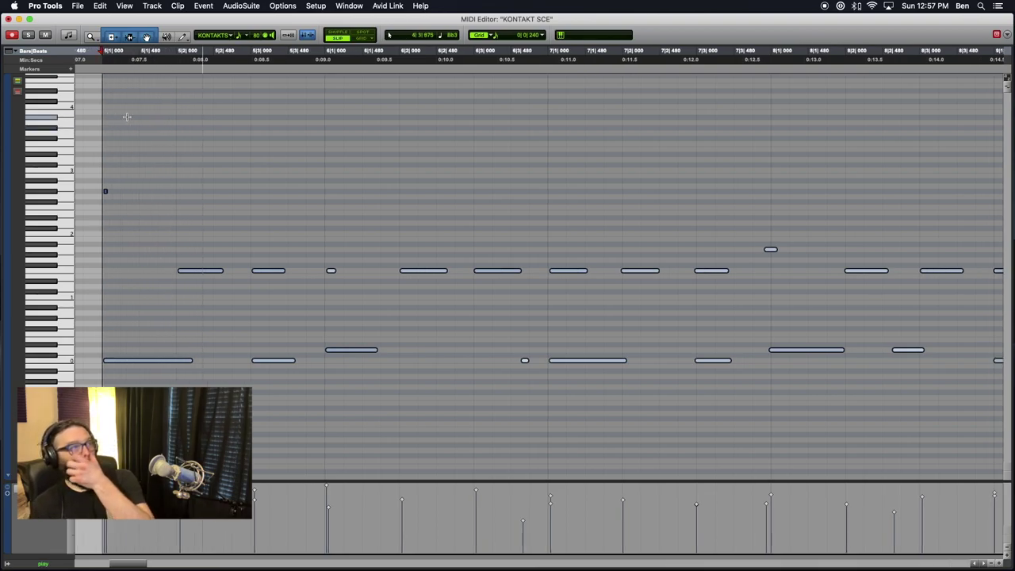
scroll(127, 116, "right", 10)
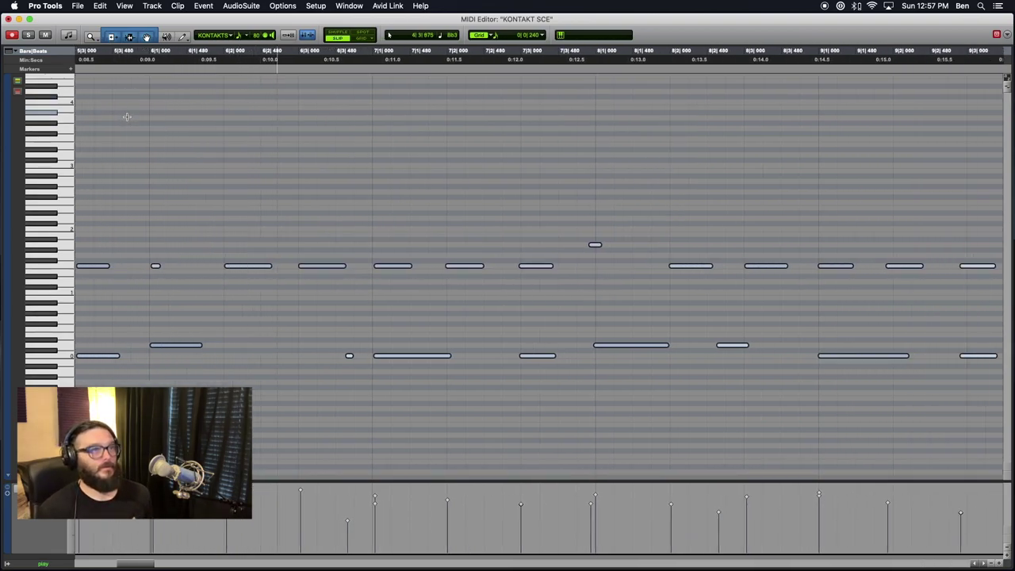
scroll(127, 116, "right", 6)
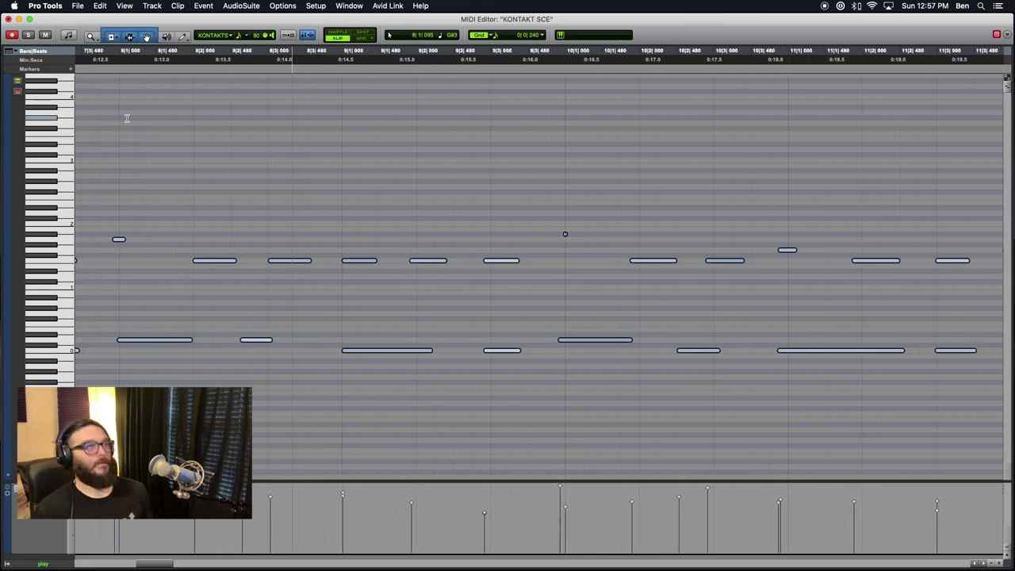
key("r")
key("r")
scroll(368, 192, "right", 20)
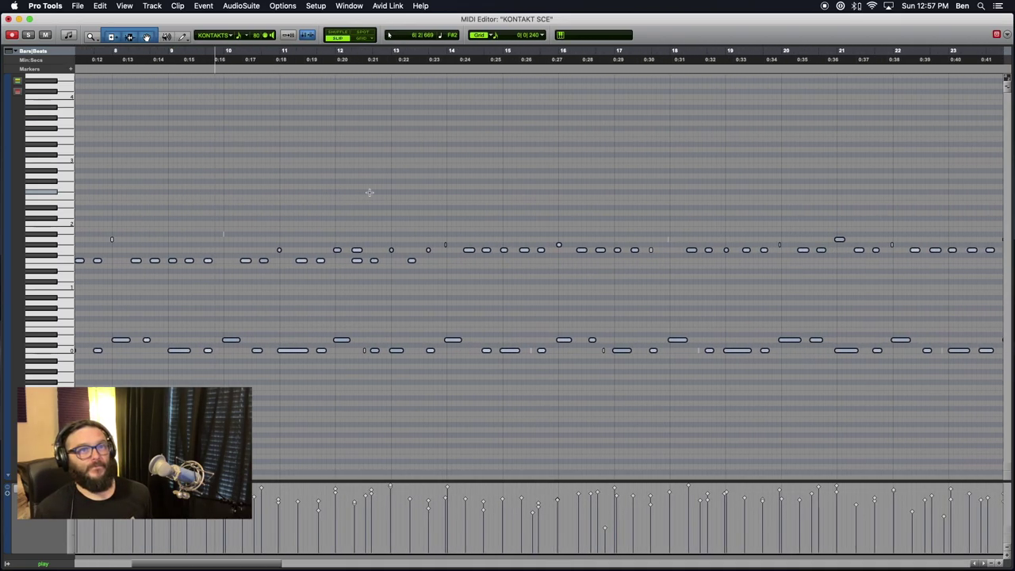
scroll(368, 192, "right", 20)
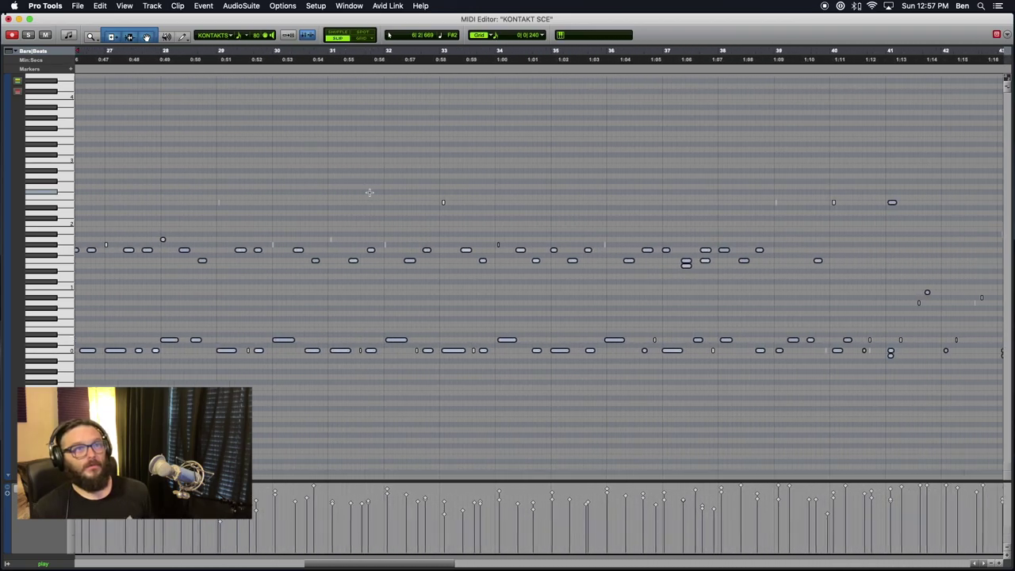
left_click(485, 170)
key("space")
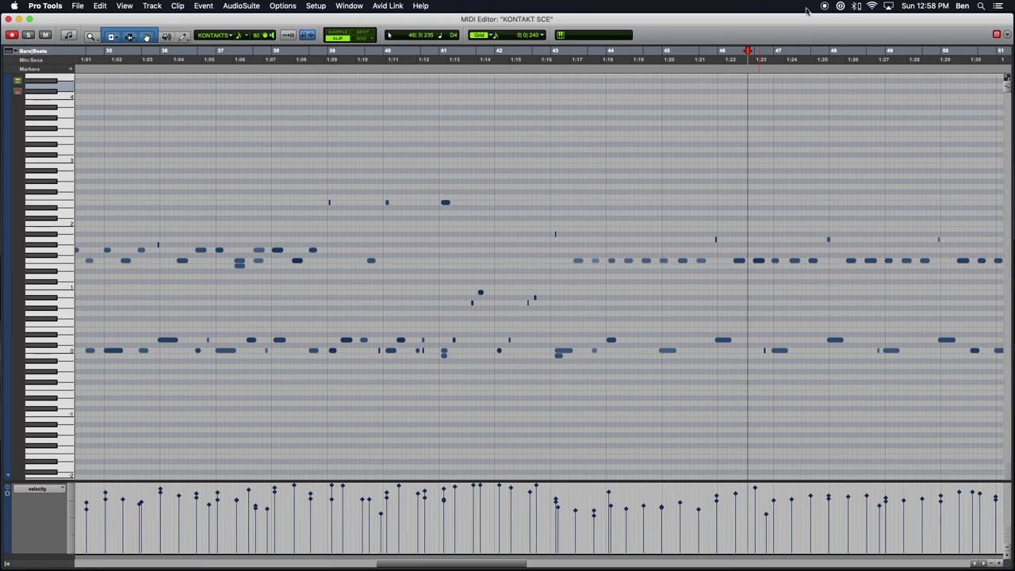
Return to the Edit window, show both clips at full length, and save the session
scroll(523, 197, "down", 2)
scroll(523, 197, "down", 3)
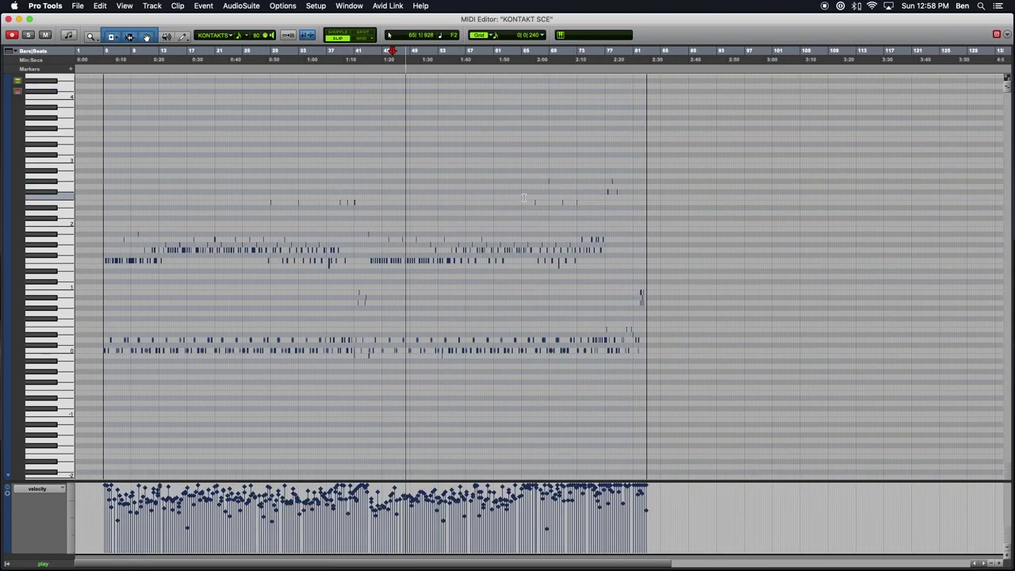
key("super+equal")
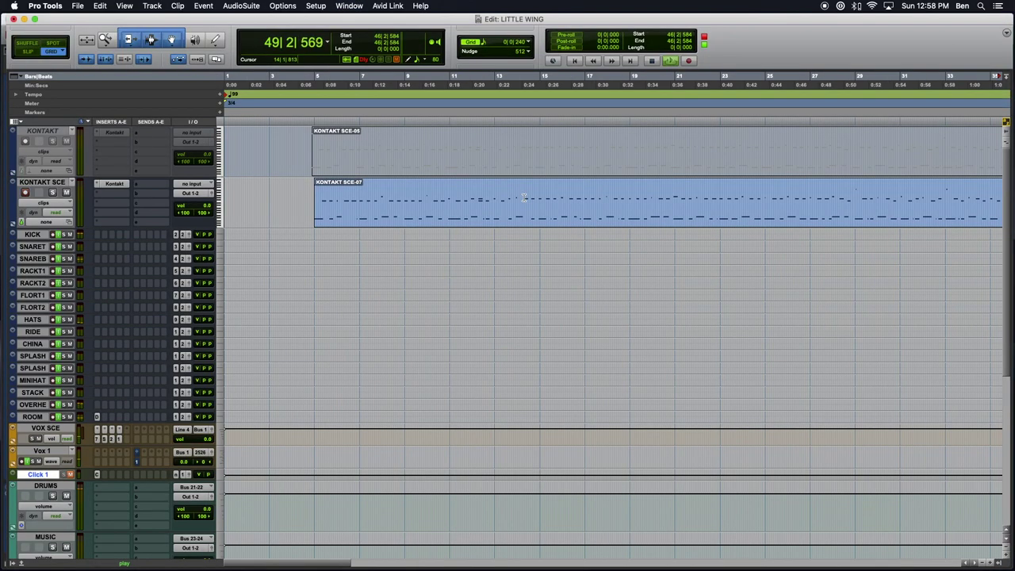
key("r")
key("r")
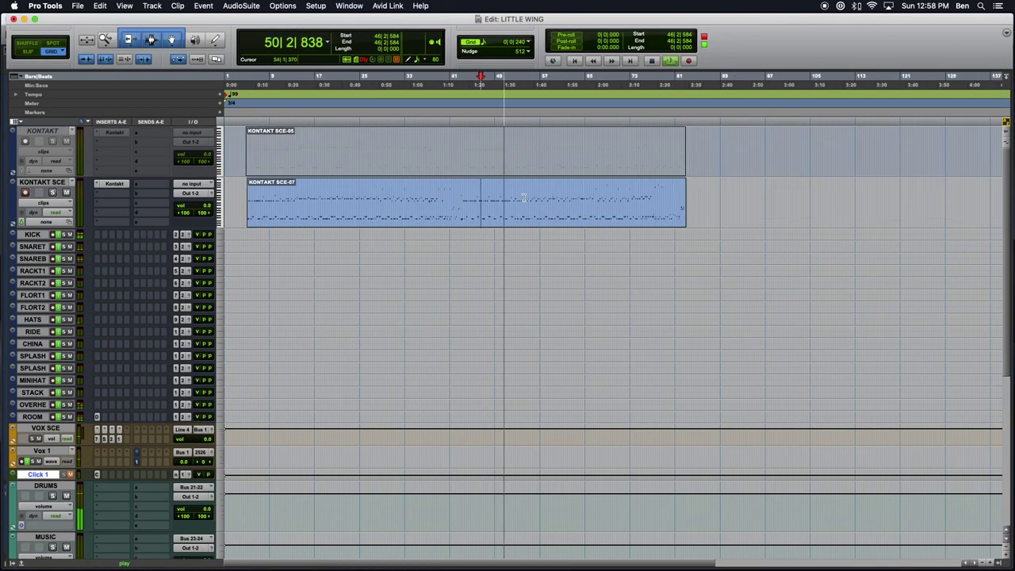
key("super+s")
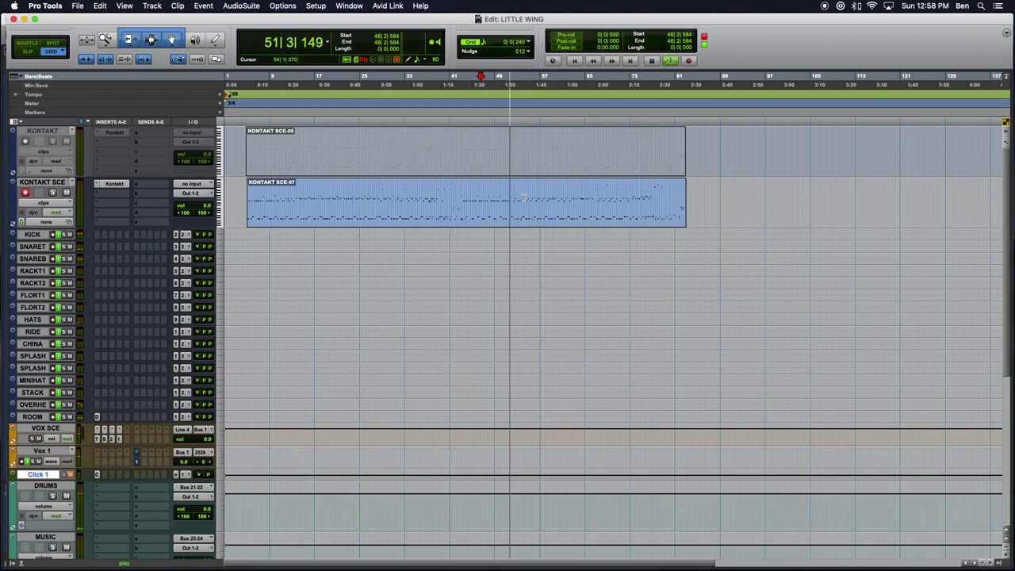